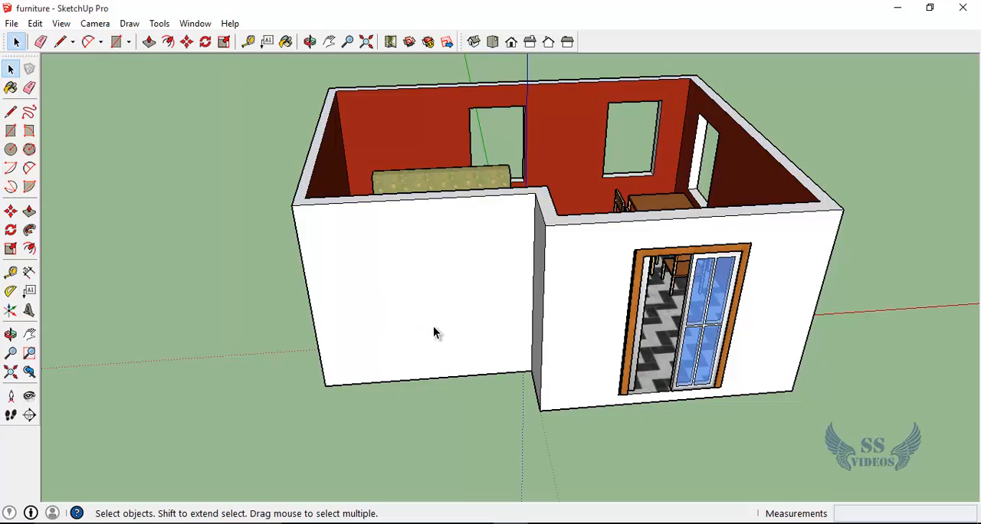
Step: Inspect the furnished room from above by selecting the table, sofa-side back wall, chairs and tiled floor one after another
{"action": "key", "text": "o"}
{"action": "left_click_drag", "start_coordinate": [258, 304], "coordinate": [368, 360]}
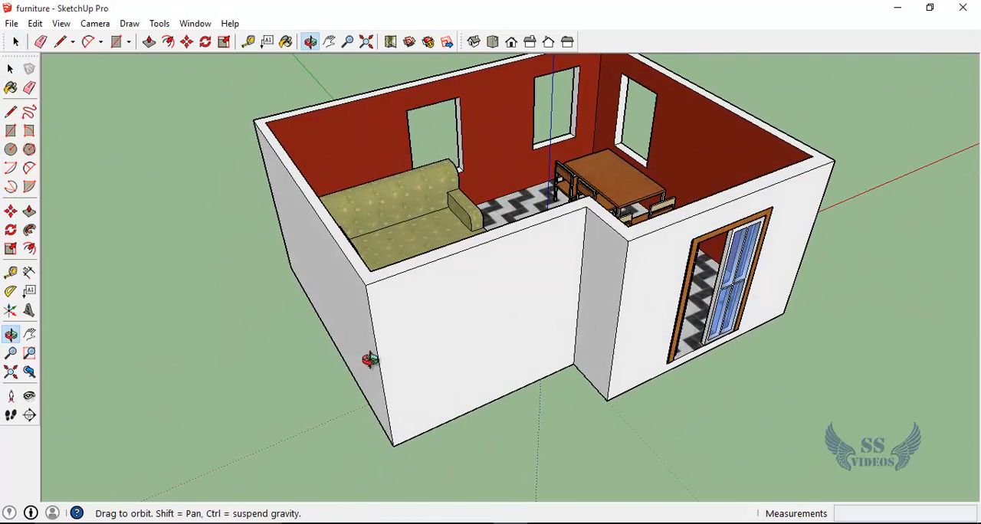
{"action": "key", "text": "h"}
{"action": "left_click_drag", "start_coordinate": [471, 324], "coordinate": [449, 378]}
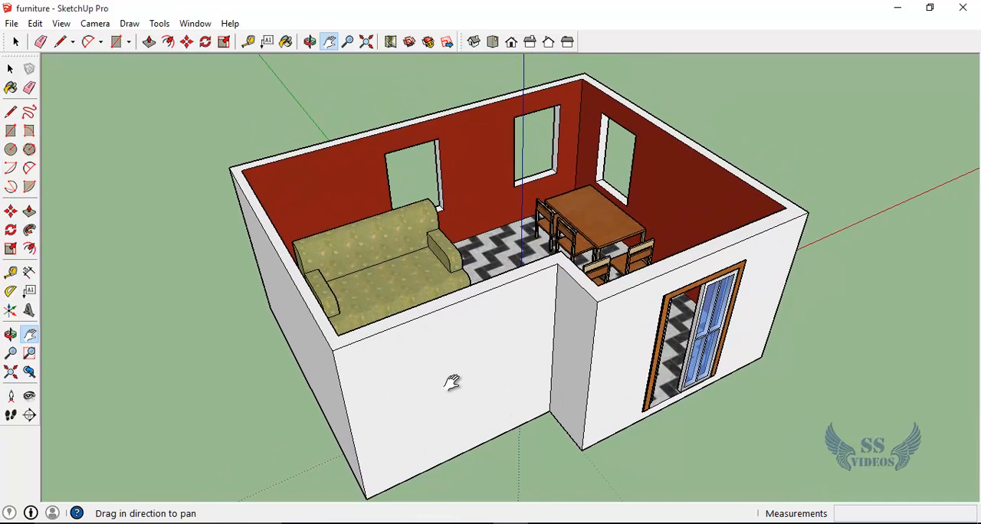
{"action": "key", "text": "o"}
{"action": "key", "text": "space"}
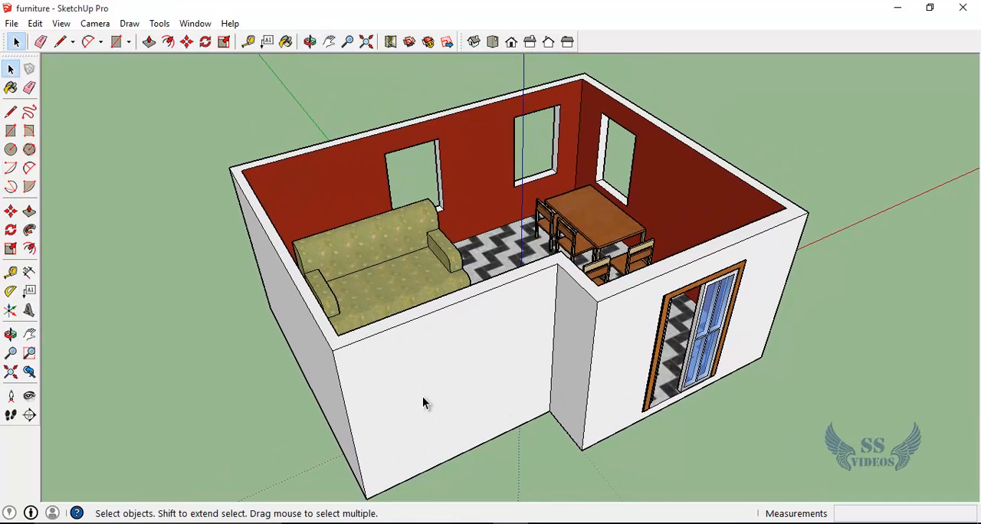
{"action": "left_click", "coordinate": [422, 396]}
{"action": "left_click", "coordinate": [596, 232]}
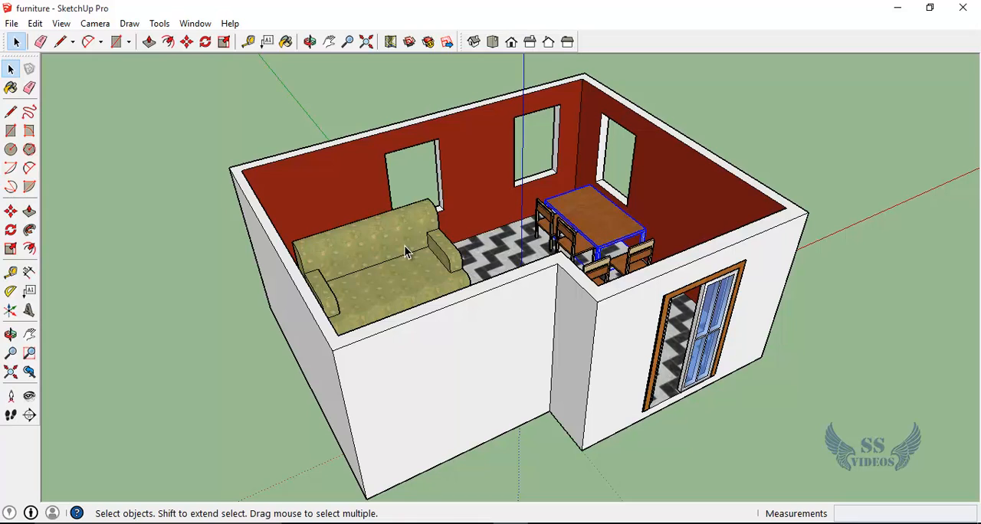
{"action": "left_click", "coordinate": [431, 223]}
{"action": "left_click", "coordinate": [475, 179]}
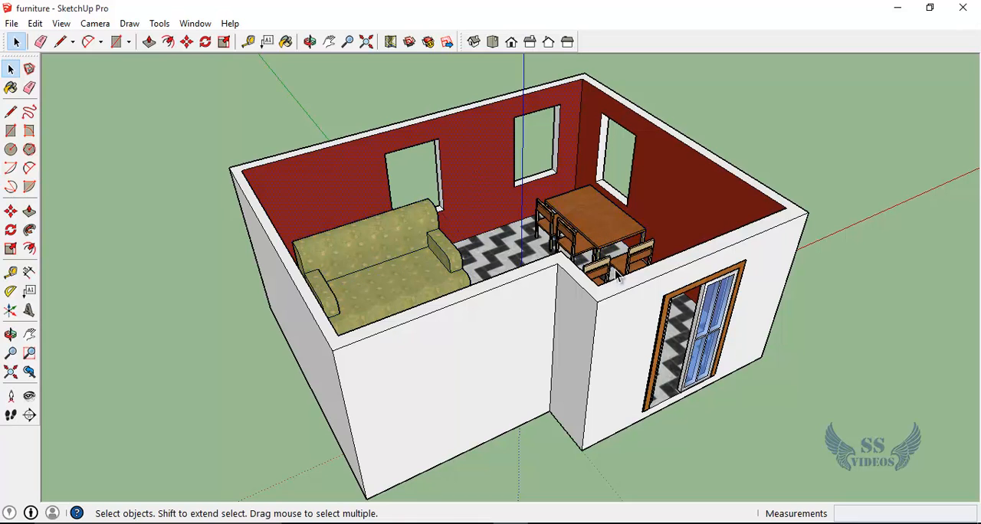
{"action": "left_click", "coordinate": [636, 257]}
{"action": "left_click", "coordinate": [547, 219]}
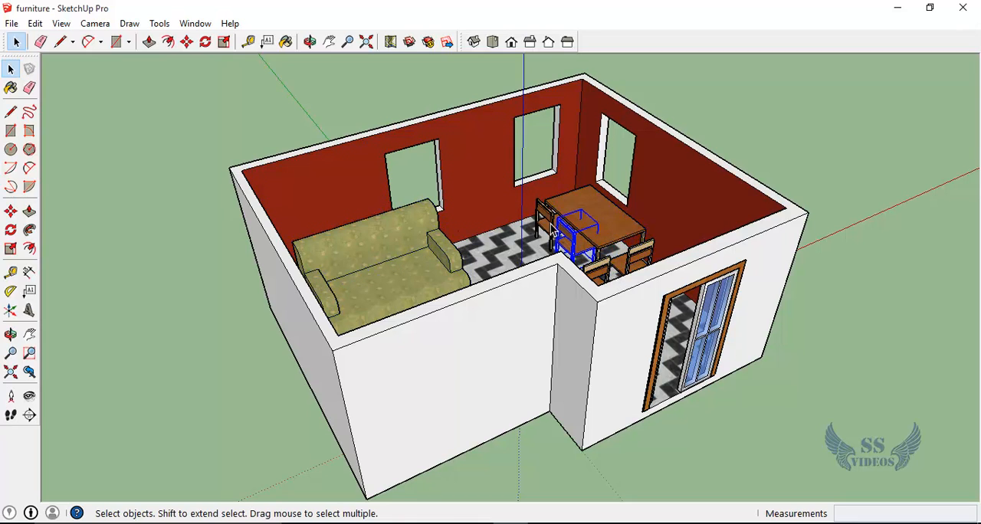
{"action": "left_click", "coordinate": [503, 254]}
Step: Check the back wall, front walls and sliding door as separately selectable parts, then clear the selection
{"action": "scroll", "coordinate": [374, 218], "scroll_direction": "up", "scroll_amount": 5}
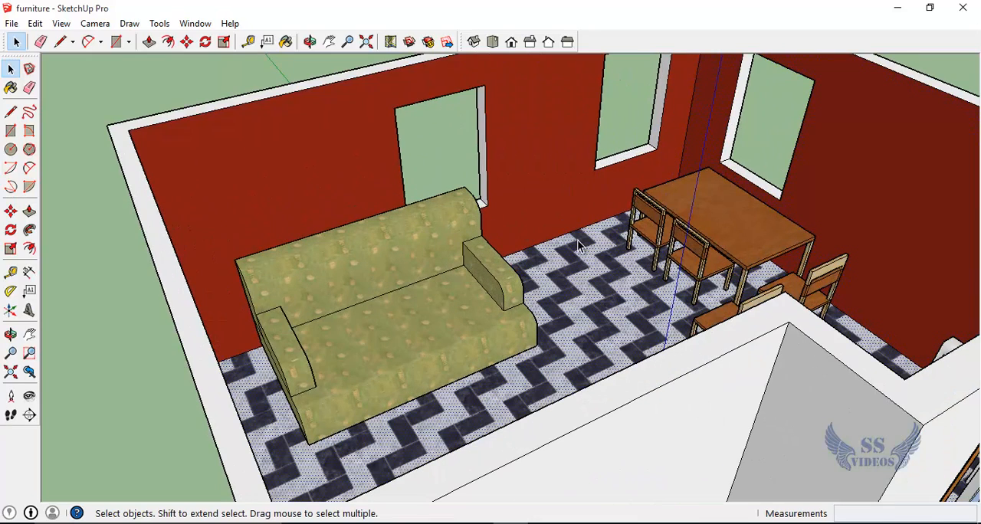
{"action": "left_click", "coordinate": [547, 184]}
{"action": "scroll", "coordinate": [266, 283], "scroll_direction": "down", "scroll_amount": 3}
{"action": "left_click", "coordinate": [521, 416]}
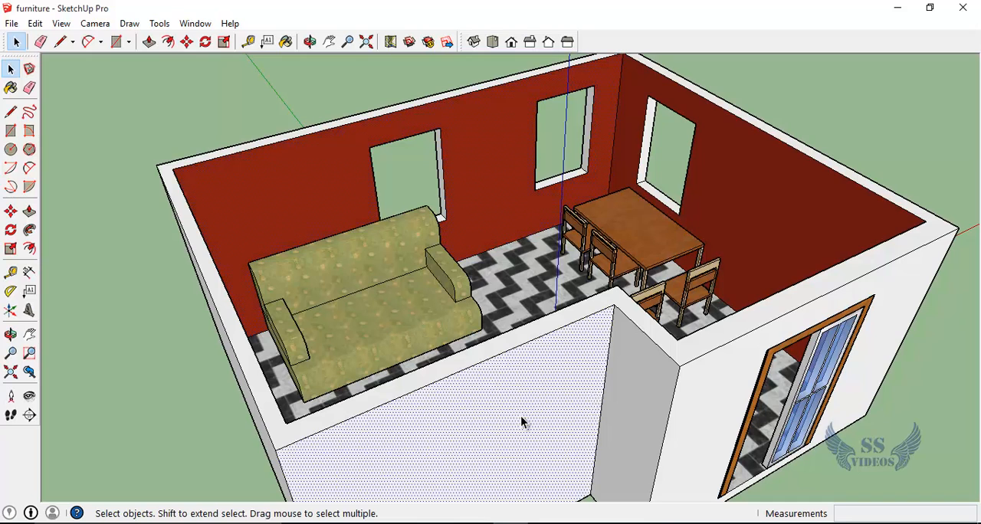
{"action": "left_click", "coordinate": [700, 394]}
{"action": "left_click", "coordinate": [765, 394]}
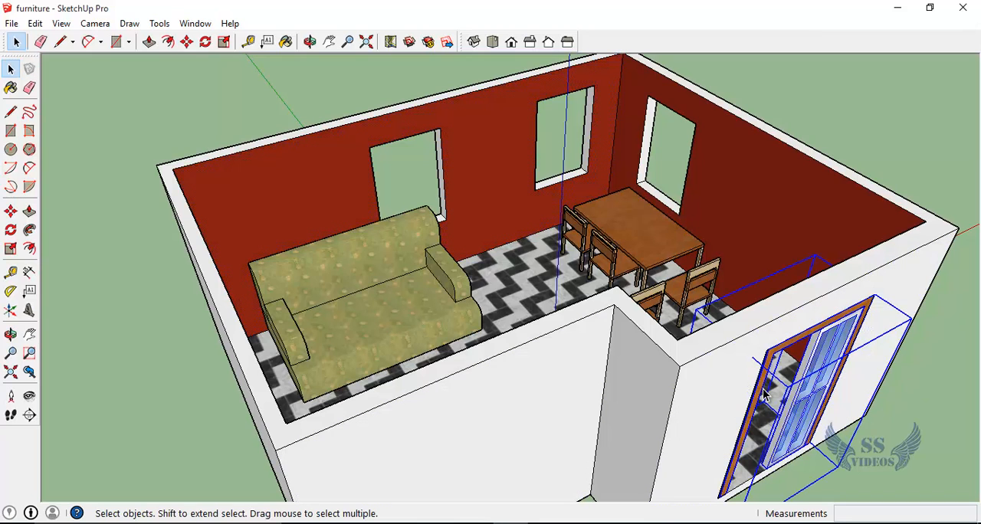
{"action": "left_click", "coordinate": [918, 298]}
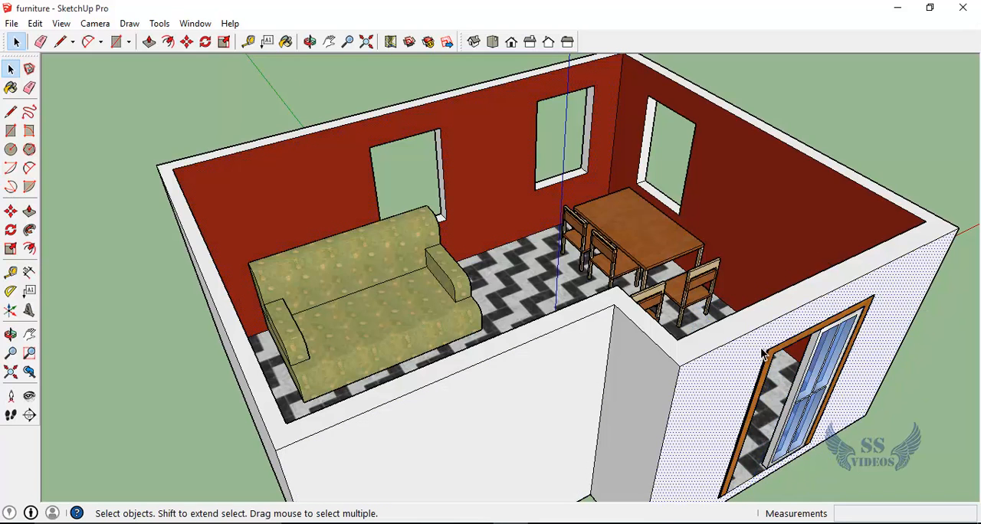
{"action": "scroll", "coordinate": [763, 354], "scroll_direction": "down", "scroll_amount": 3}
{"action": "scroll", "coordinate": [762, 354], "scroll_direction": "up", "scroll_amount": 2}
{"action": "scroll", "coordinate": [762, 354], "scroll_direction": "down", "scroll_amount": 1}
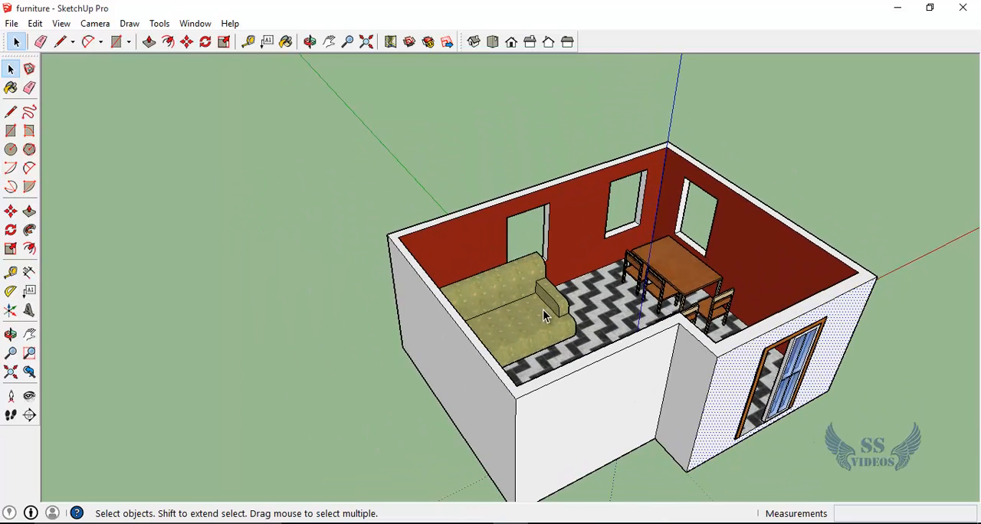
{"action": "left_click", "coordinate": [281, 215]}
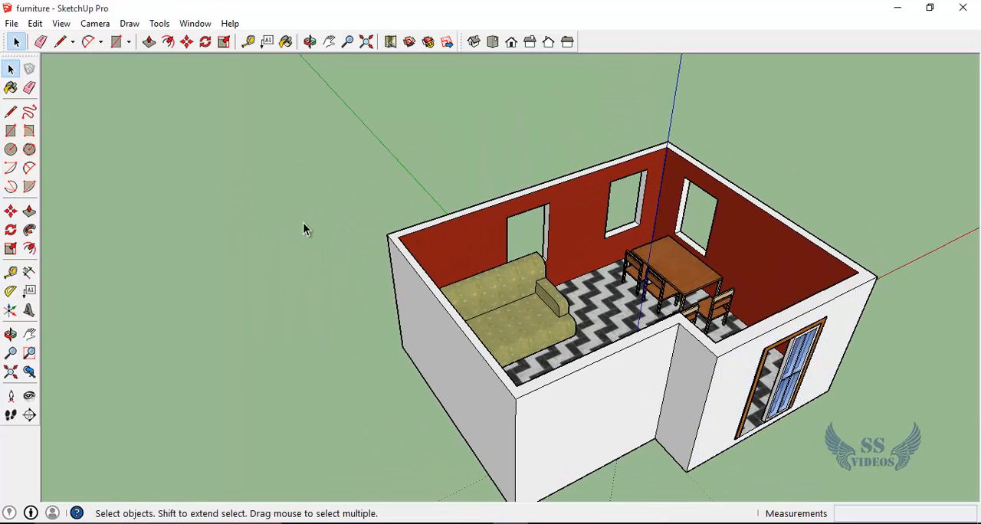
Step: Make one group from the entire room, including its walls, floor, furniture and sliding door
{"action": "left_click_drag", "start_coordinate": [404, 381], "coordinate": [879, 475]}
{"action": "scroll", "coordinate": [552, 325], "scroll_direction": "down", "scroll_amount": 3}
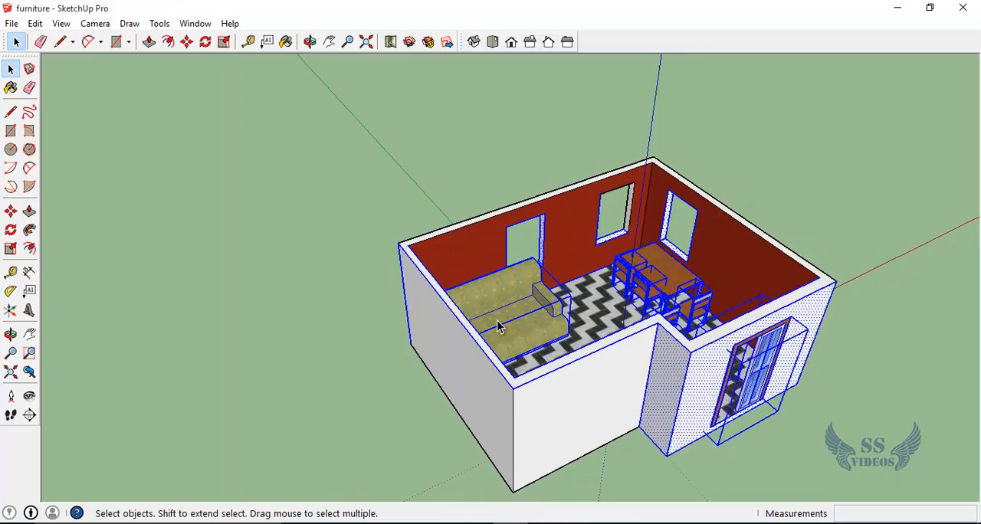
{"action": "left_click", "coordinate": [327, 332]}
{"action": "key", "text": "o"}
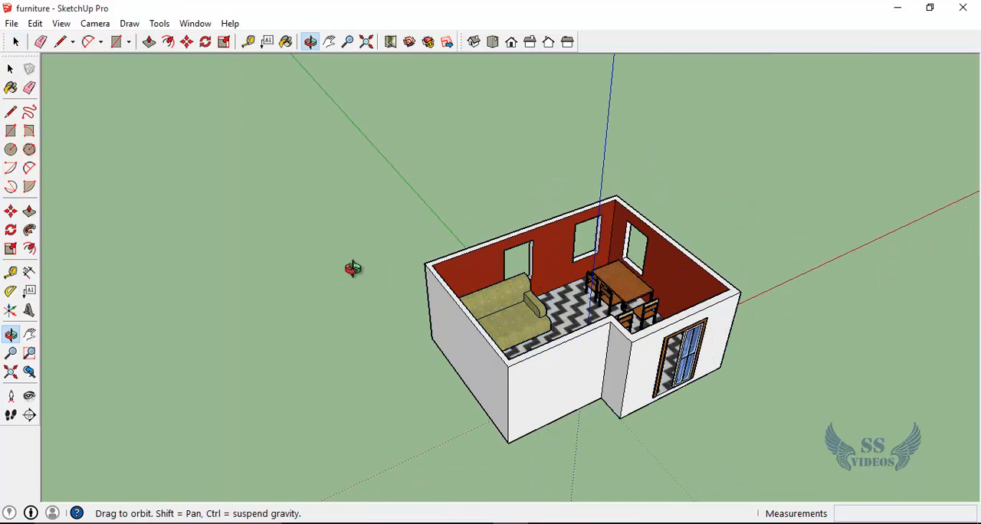
{"action": "left_click_drag", "start_coordinate": [350, 268], "coordinate": [219, 252]}
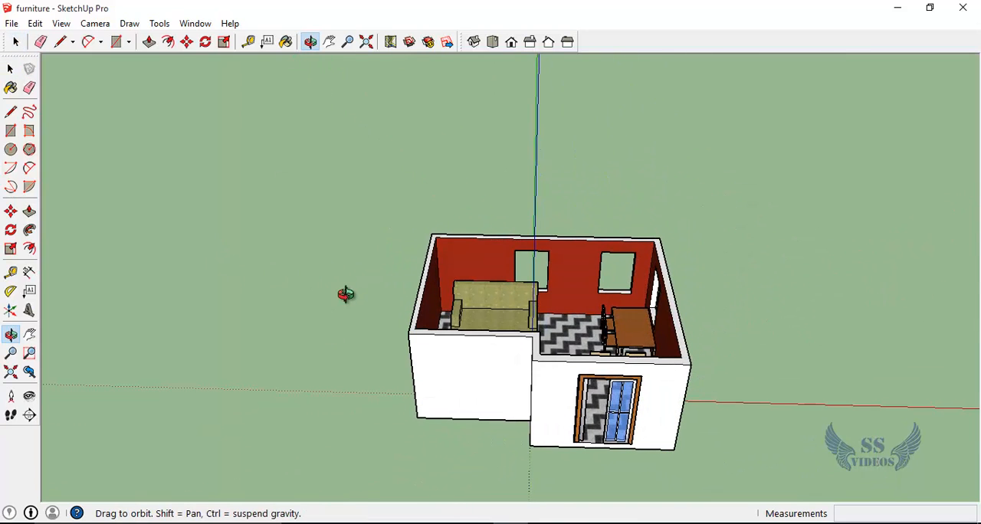
{"action": "key", "text": "space"}
{"action": "left_click_drag", "start_coordinate": [377, 156], "coordinate": [764, 473]}
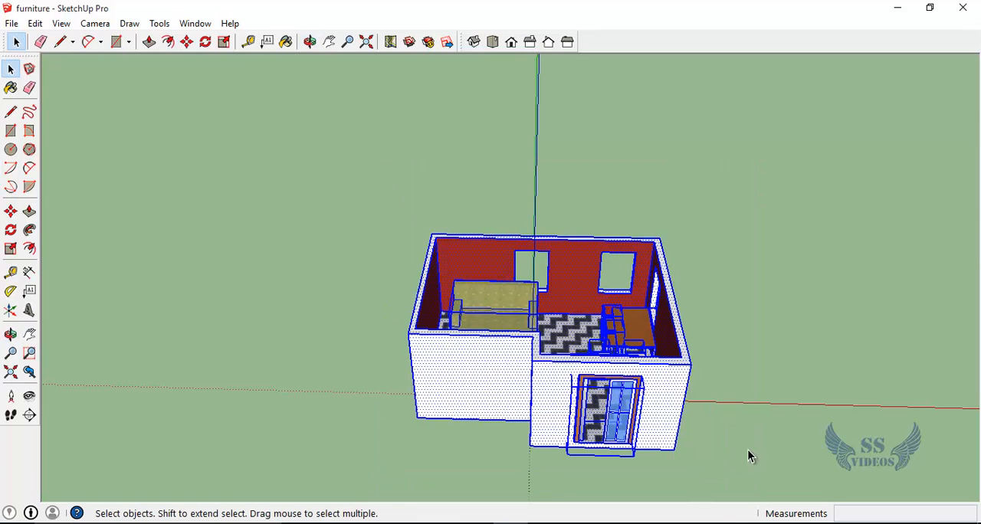
{"action": "right_click", "coordinate": [550, 402]}
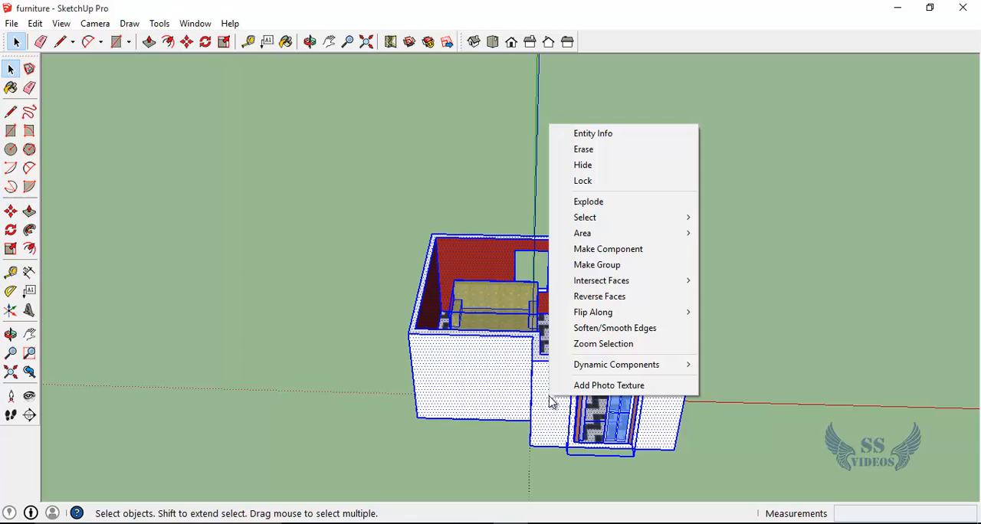
{"action": "left_click", "coordinate": [613, 265]}
{"action": "left_click", "coordinate": [283, 426]}
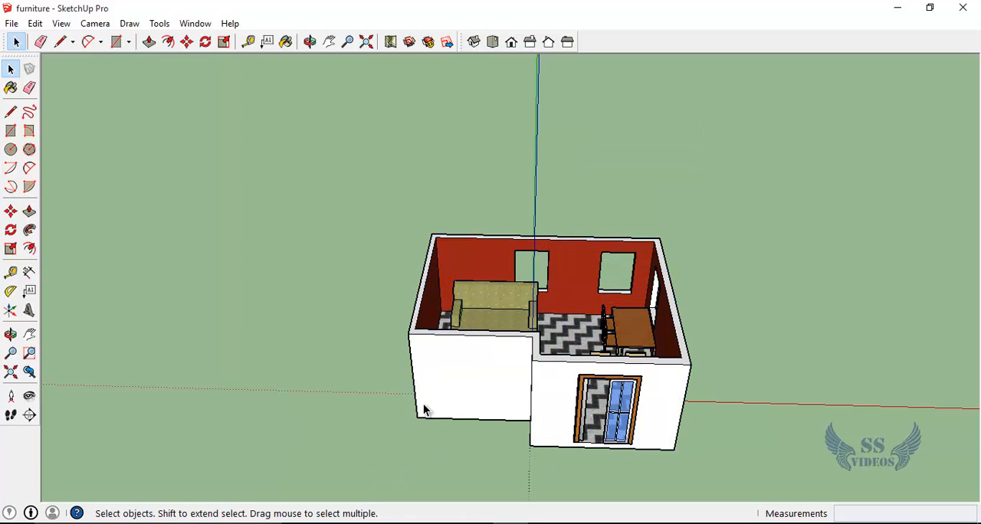
Step: Draw a diagonal line about 22' long across the room's open top between two opposite inner wall corners, outside the group
{"action": "scroll", "coordinate": [517, 379], "scroll_direction": "up", "scroll_amount": 5}
{"action": "scroll", "coordinate": [518, 378], "scroll_direction": "up", "scroll_amount": 2}
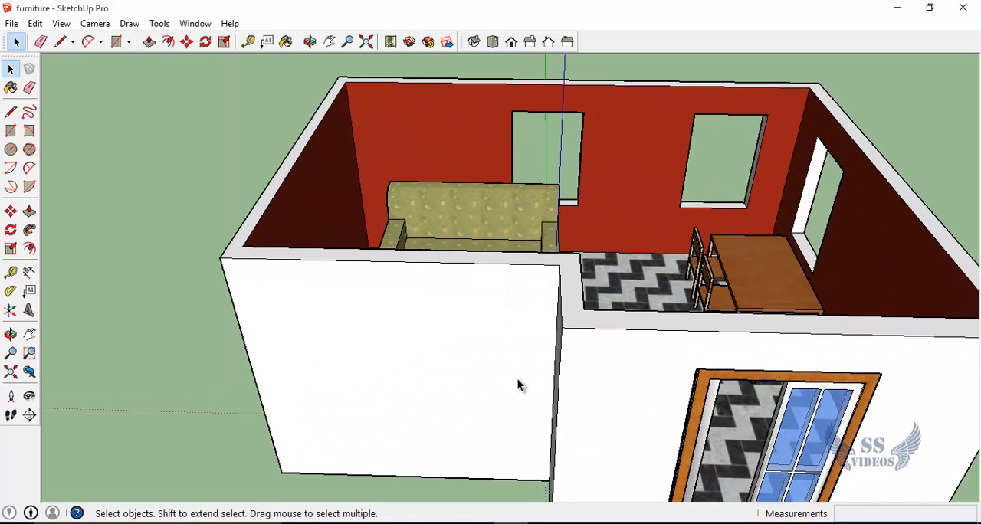
{"action": "key", "text": "o"}
{"action": "mouse_move", "coordinate": [400, 363]}
{"action": "left_mouse_down"}
{"action": "mouse_move", "coordinate": [521, 368]}
{"action": "mouse_move", "coordinate": [617, 274]}
{"action": "mouse_move", "coordinate": [391, 296]}
{"action": "mouse_move", "coordinate": [381, 399]}
{"action": "mouse_move", "coordinate": [593, 404]}
{"action": "mouse_move", "coordinate": [676, 356]}
{"action": "mouse_move", "coordinate": [705, 325]}
{"action": "mouse_move", "coordinate": [308, 331]}
{"action": "mouse_move", "coordinate": [298, 381]}
{"action": "mouse_move", "coordinate": [498, 391]}
{"action": "mouse_move", "coordinate": [399, 379]}
{"action": "left_mouse_up"}
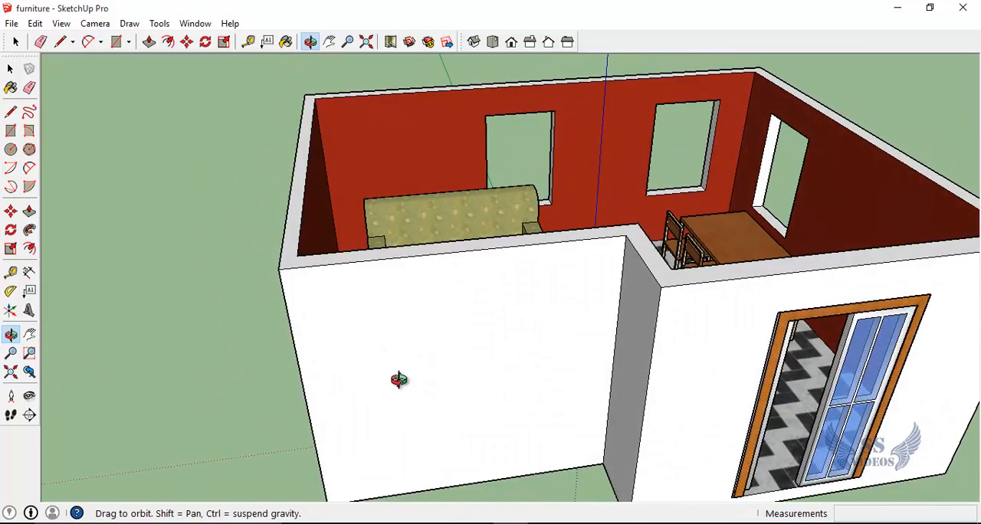
{"action": "scroll", "coordinate": [394, 378], "scroll_direction": "down", "scroll_amount": 2}
{"action": "scroll", "coordinate": [394, 379], "scroll_direction": "up", "scroll_amount": 1}
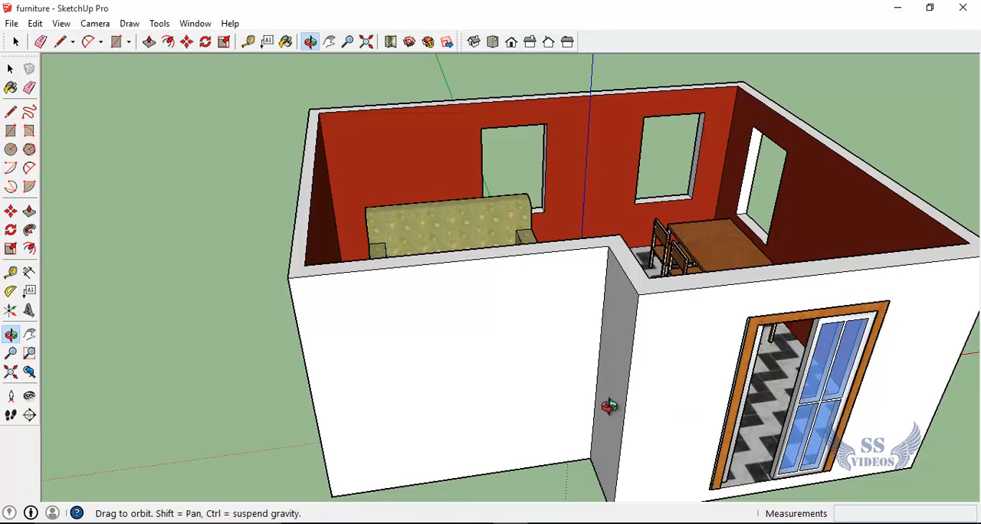
{"action": "key", "text": "space"}
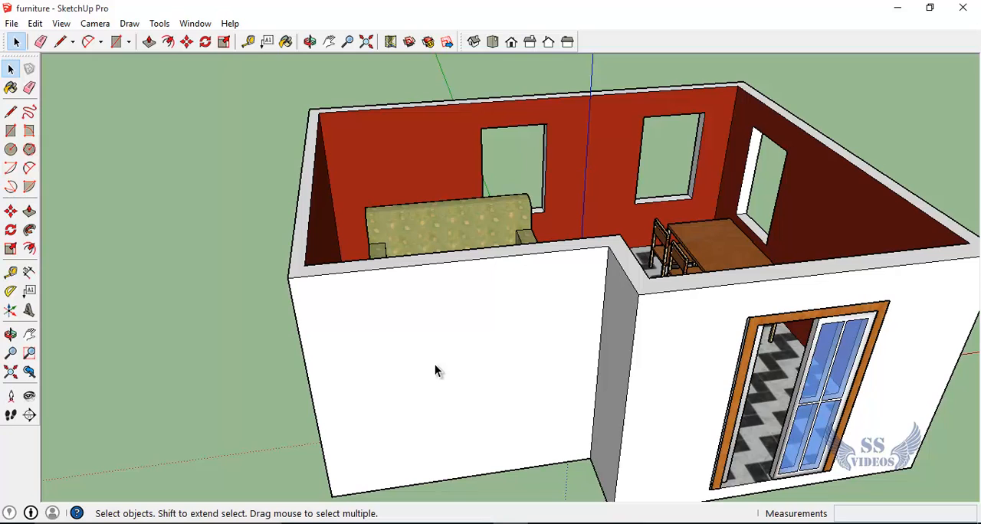
{"action": "key", "text": "l"}
{"action": "left_click", "coordinate": [319, 113]}
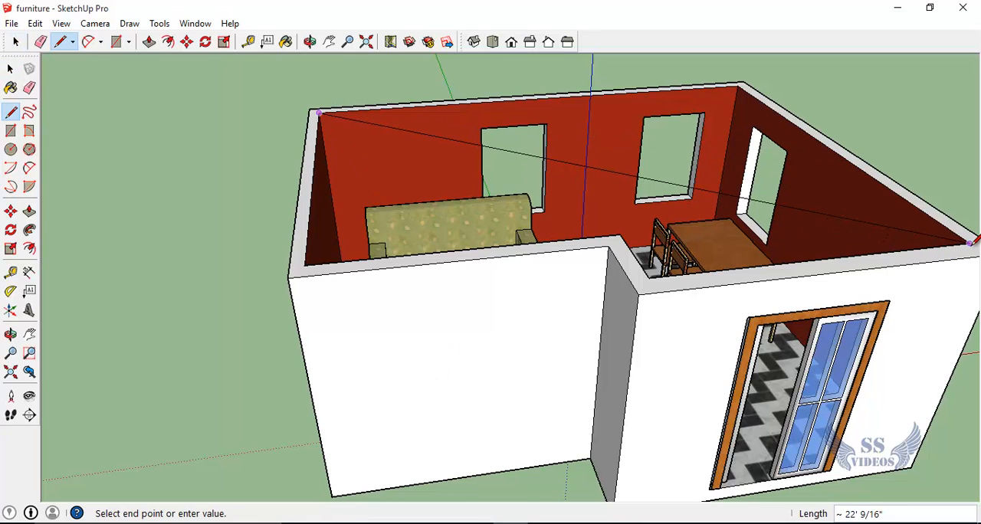
{"action": "left_click", "coordinate": [969, 243]}
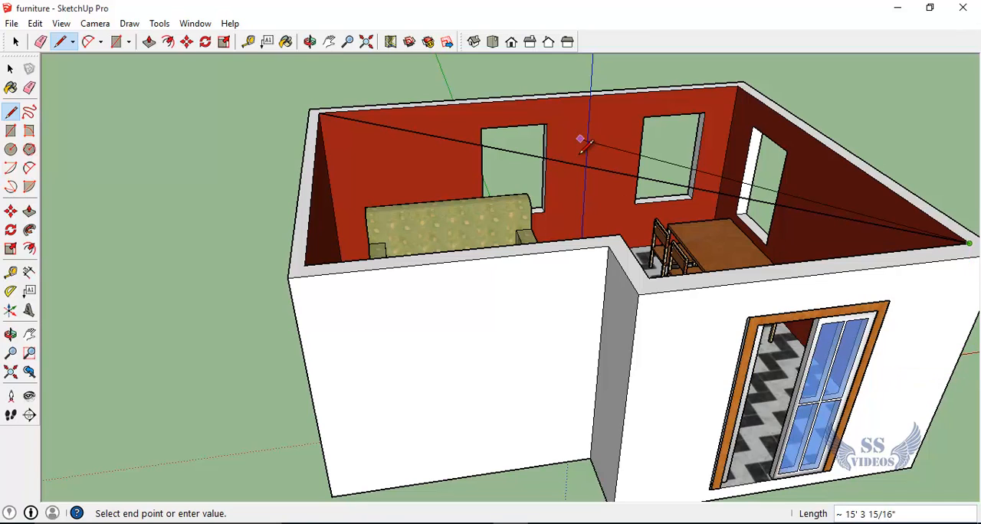
{"action": "key", "text": "Escape"}
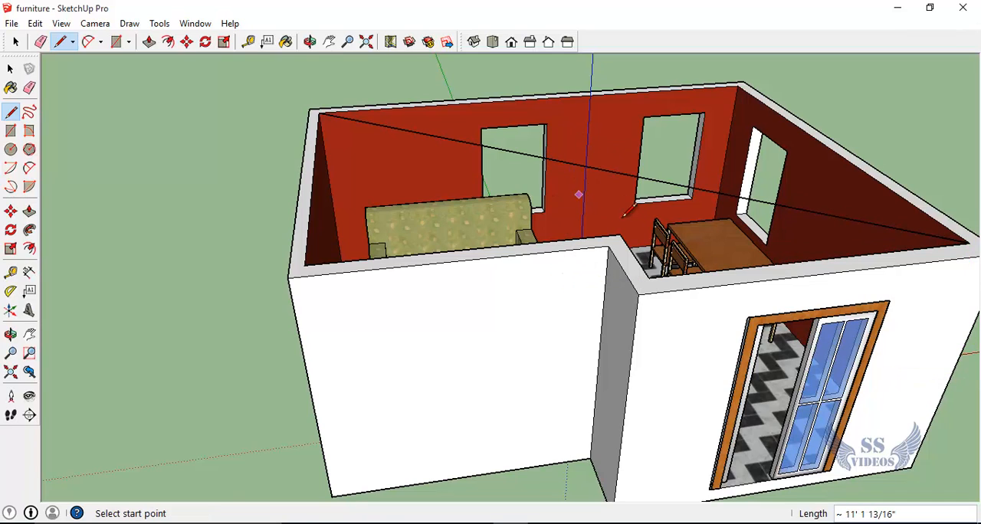
Step: Delete the diagonal line across the room's open top
{"action": "middle_click_drag", "start_coordinate": [562, 230], "coordinate": [273, 190]}
{"action": "key", "text": "alt+space"}
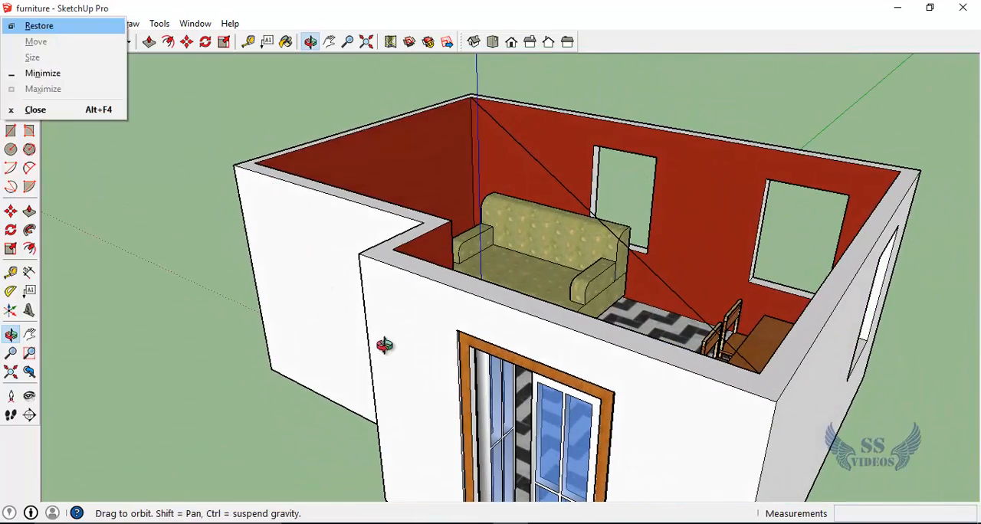
{"action": "key", "text": "Escape"}
{"action": "key", "text": "space"}
{"action": "key", "text": "ctrl+a"}
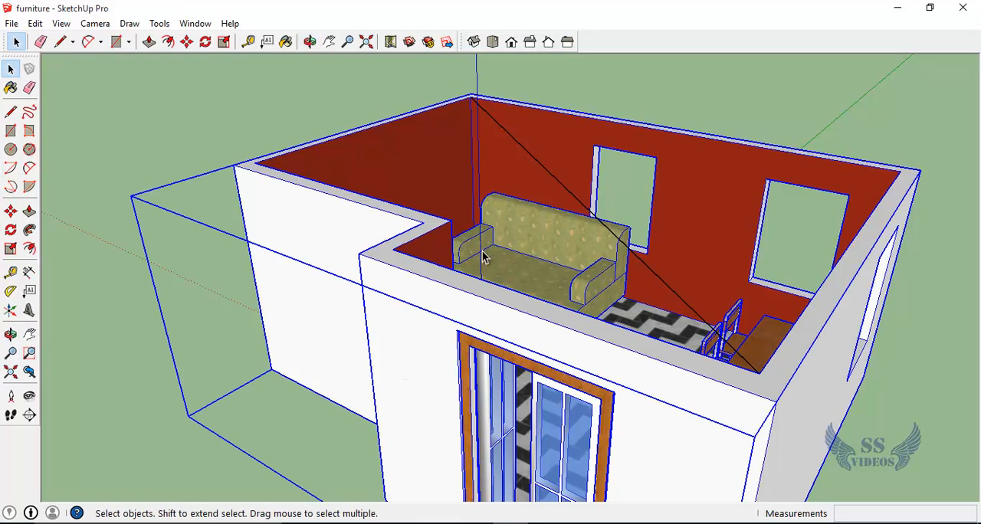
{"action": "left_click", "coordinate": [574, 196]}
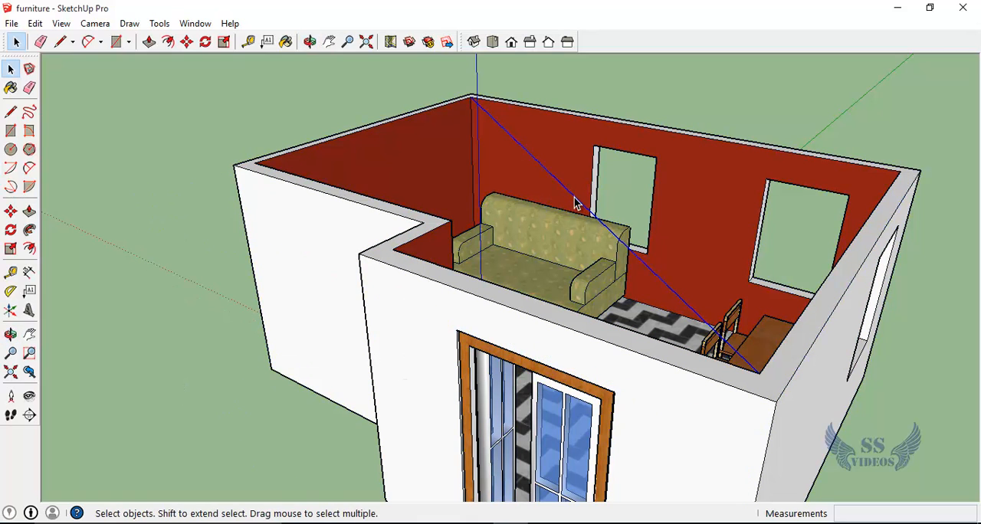
{"action": "key", "text": "Delete"}
Step: Compare selecting the whole room group with selecting all connected wall geometry inside it, then leave the group
{"action": "key", "text": "ctrl+a"}
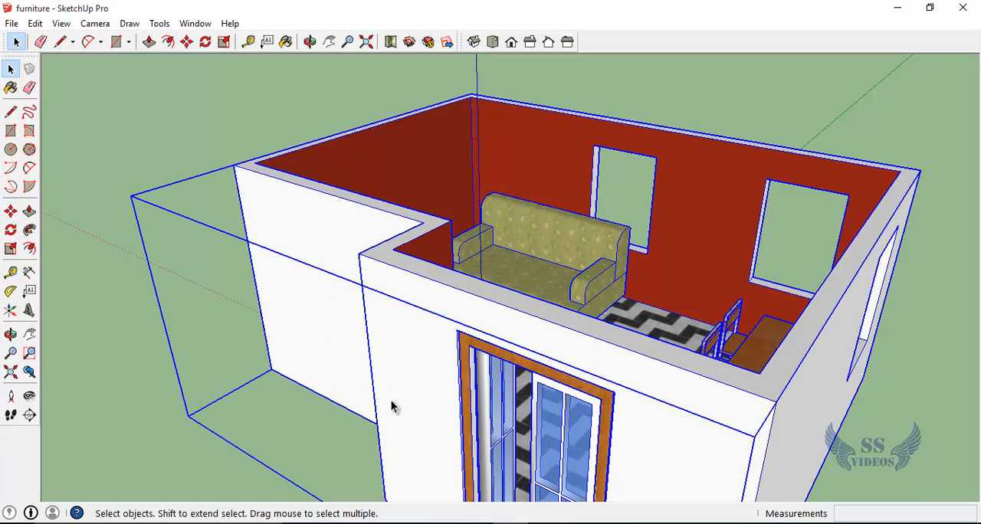
{"action": "left_click", "coordinate": [161, 458]}
{"action": "key", "text": "ctrl+a"}
{"action": "left_click", "coordinate": [131, 454]}
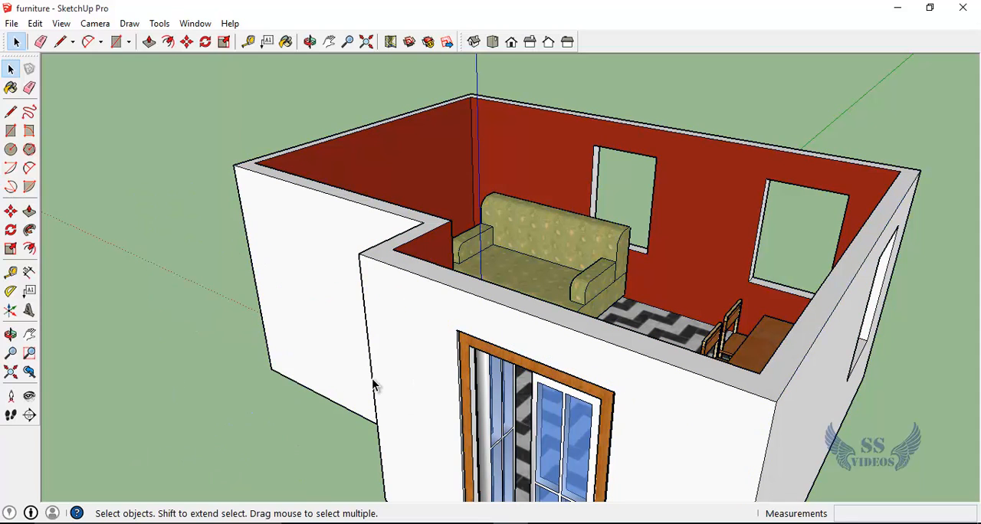
{"action": "double_click", "coordinate": [387, 373]}
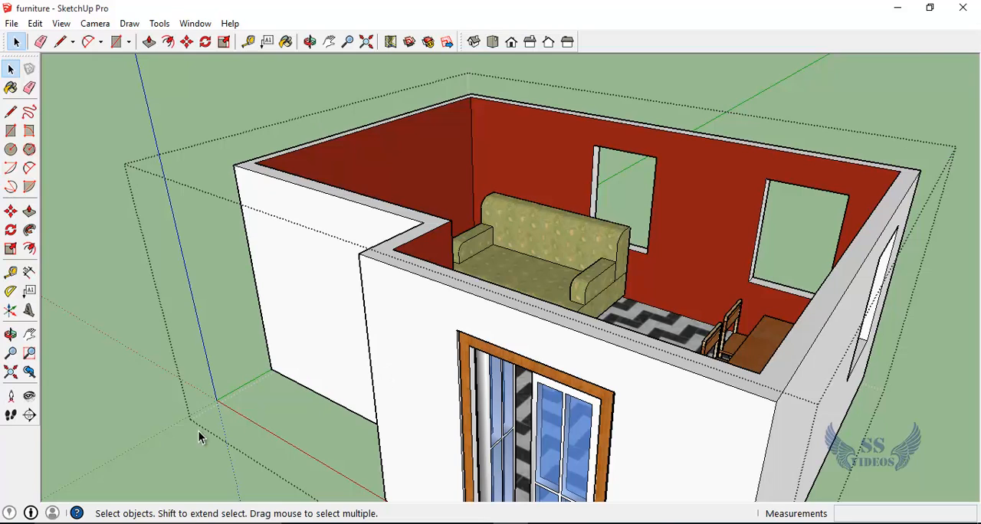
{"action": "left_click", "coordinate": [170, 442]}
{"action": "double_click", "coordinate": [441, 351]}
{"action": "triple_click", "coordinate": [440, 351]}
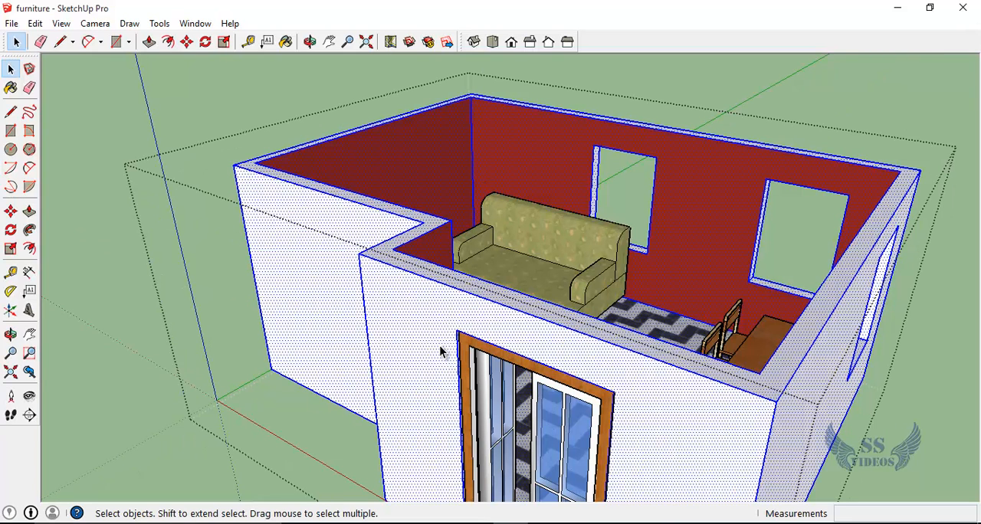
{"action": "left_click", "coordinate": [177, 414]}
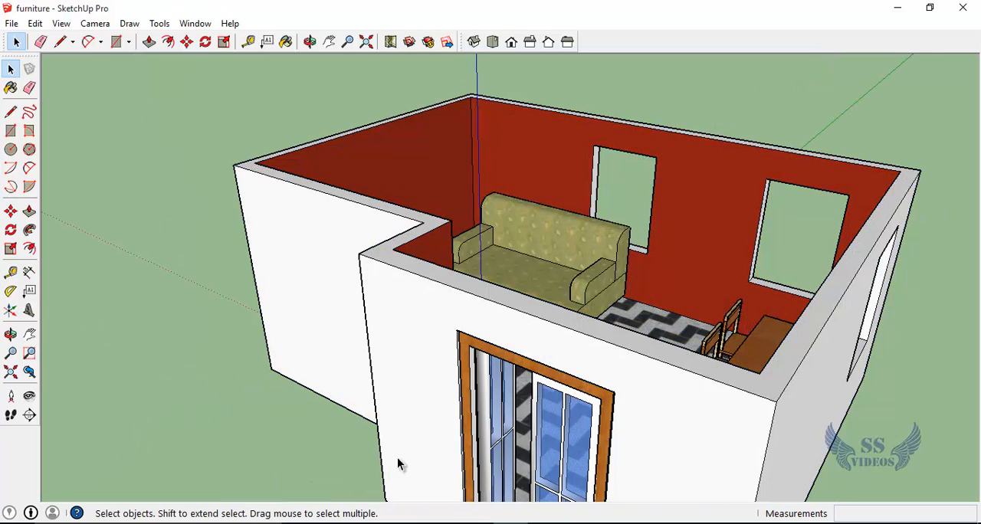
Step: Inside the room group, draw a diagonal line about 22' long between opposite inner wall corners to close the open top with a face
{"action": "double_click", "coordinate": [406, 350]}
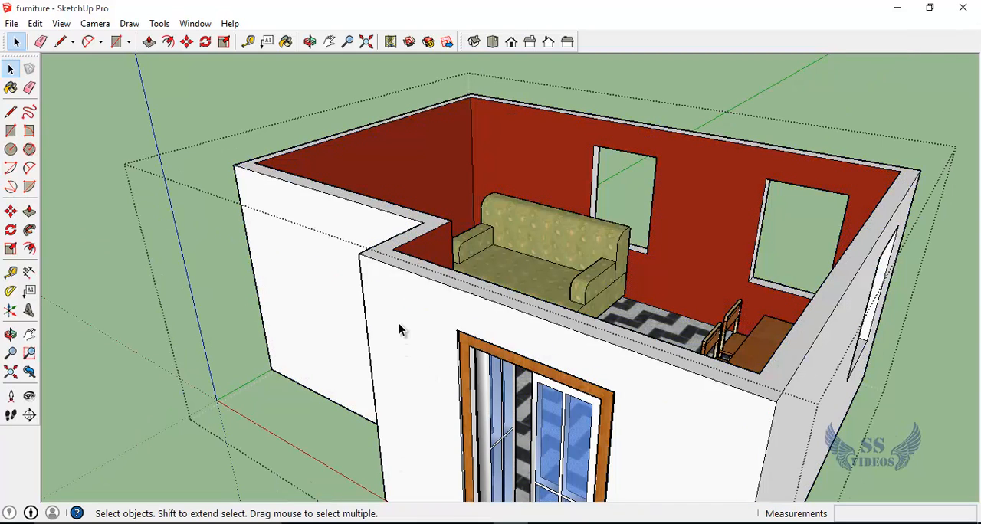
{"action": "key", "text": "l"}
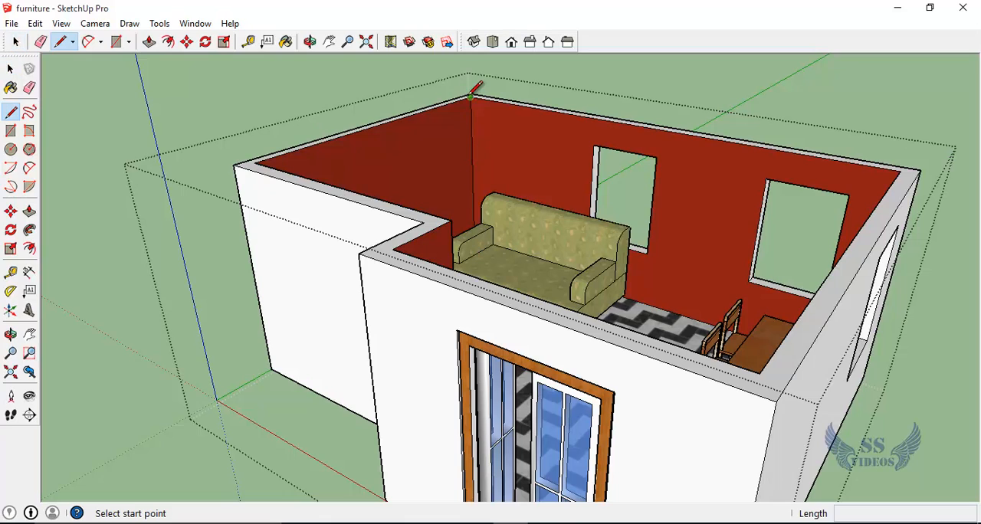
{"action": "left_click", "coordinate": [470, 97]}
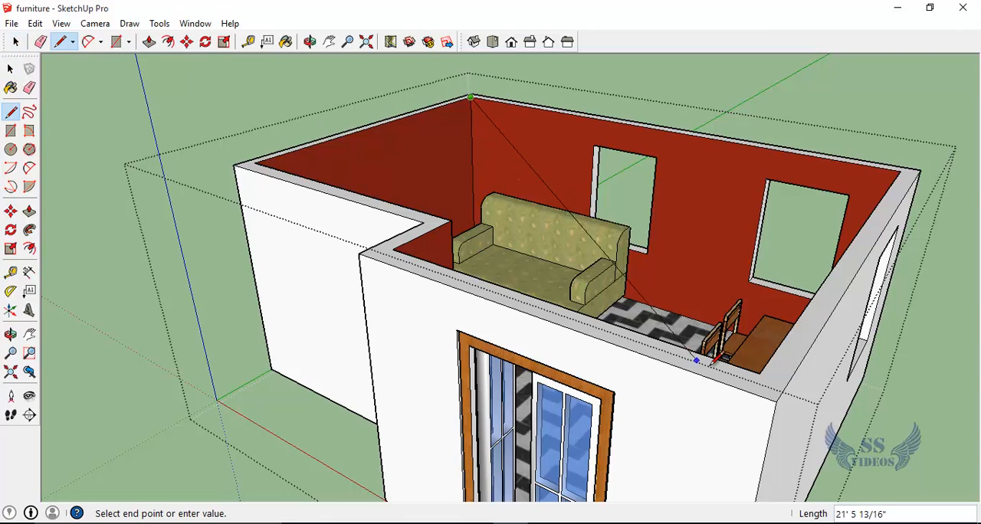
{"action": "left_click", "coordinate": [759, 374]}
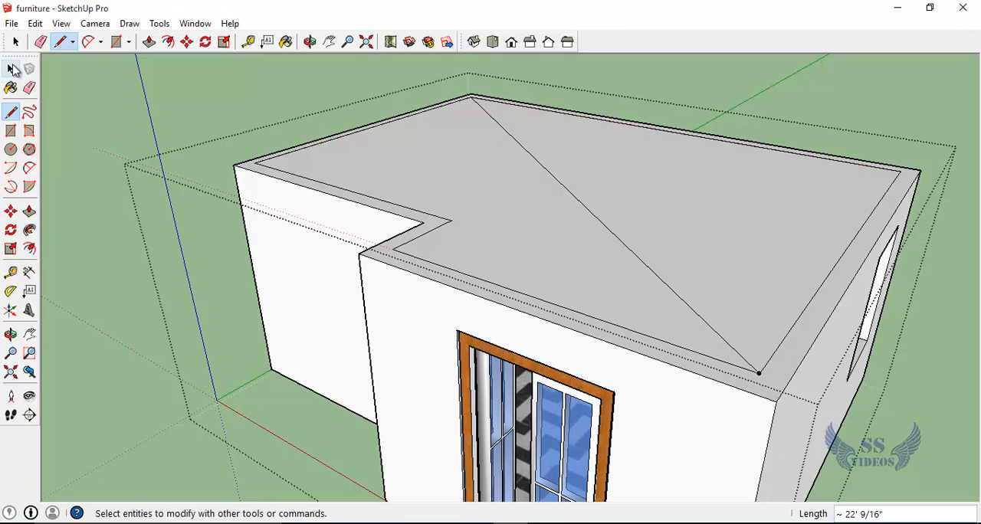
Step: Delete the diagonal line across the closed top face and leave the room group
{"action": "left_click", "coordinate": [11, 69]}
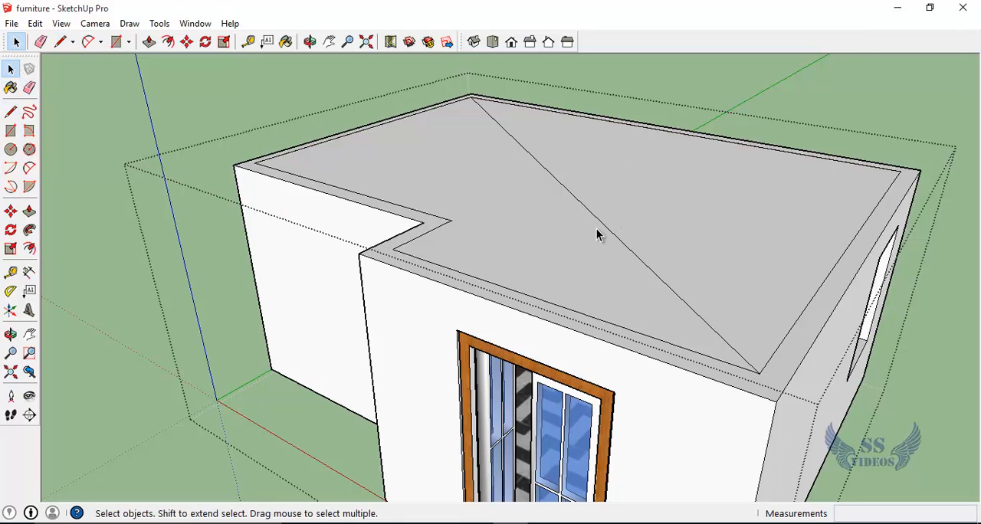
{"action": "left_click", "coordinate": [640, 260]}
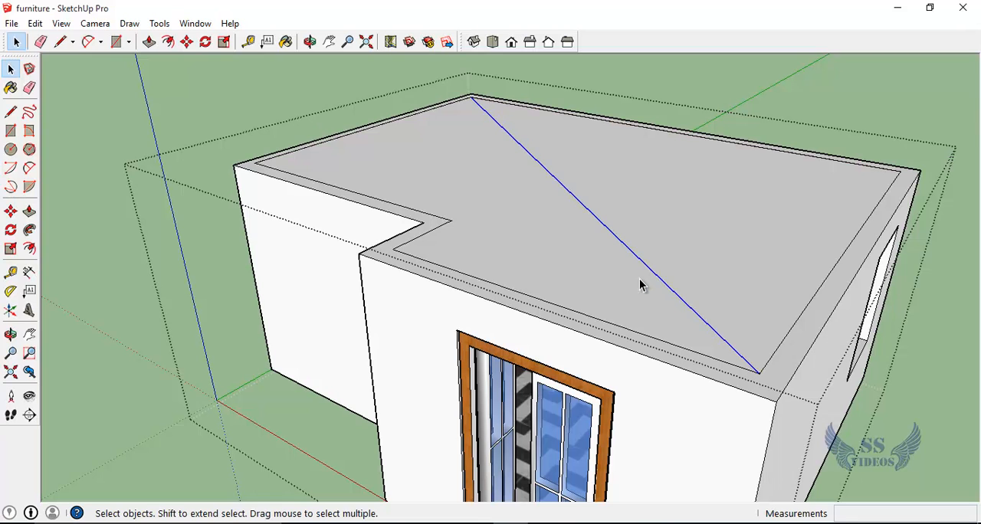
{"action": "key", "text": "Delete"}
{"action": "double_click", "coordinate": [441, 230]}
{"action": "left_click", "coordinate": [157, 358]}
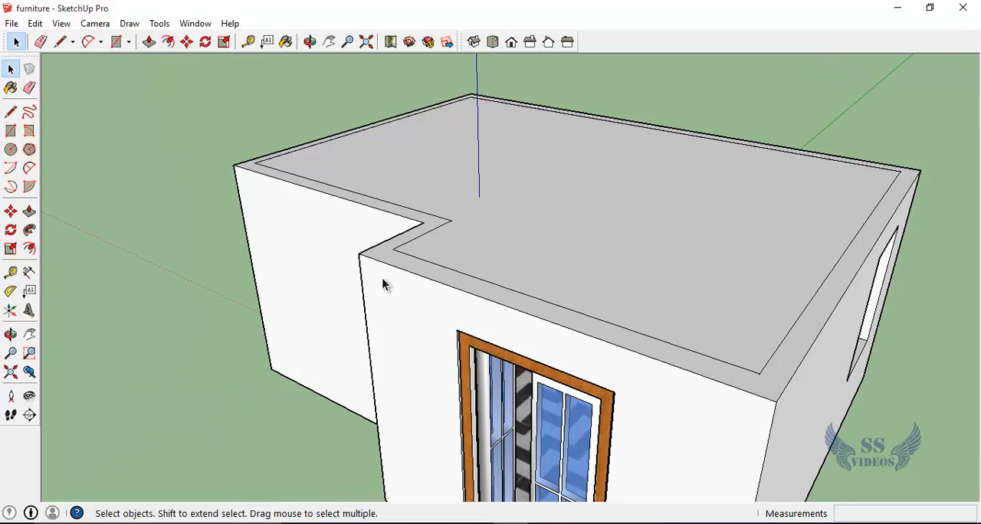
Step: Reopen the room group and delete the three inner wall edges along the recess and the door side of the top
{"action": "scroll", "coordinate": [438, 232], "scroll_direction": "up", "scroll_amount": 2}
{"action": "left_click", "coordinate": [441, 233]}
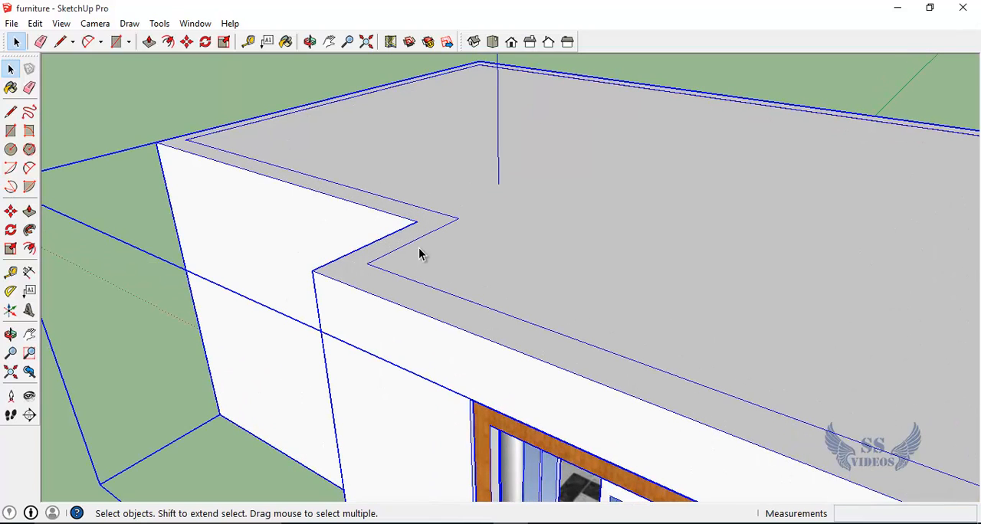
{"action": "left_click", "coordinate": [132, 105]}
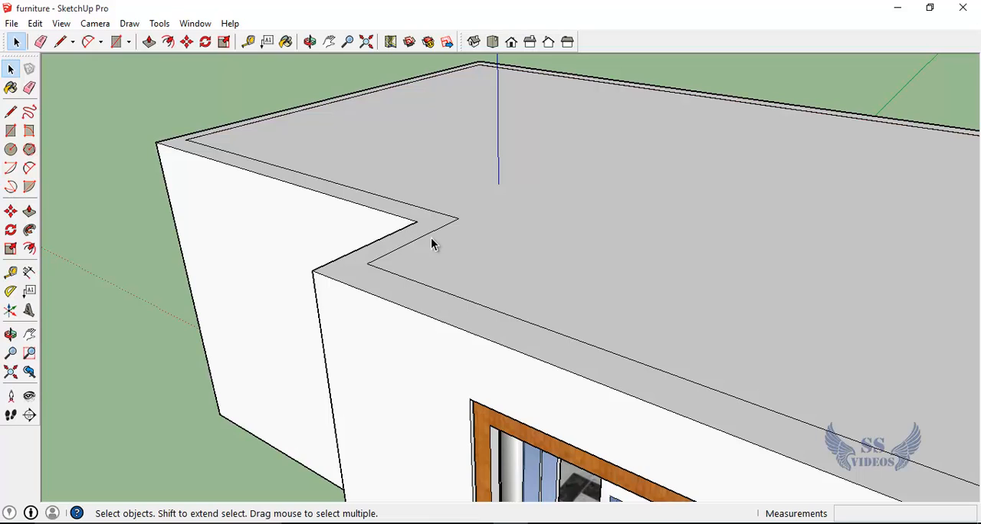
{"action": "double_click", "coordinate": [427, 242]}
{"action": "left_click", "coordinate": [427, 239]}
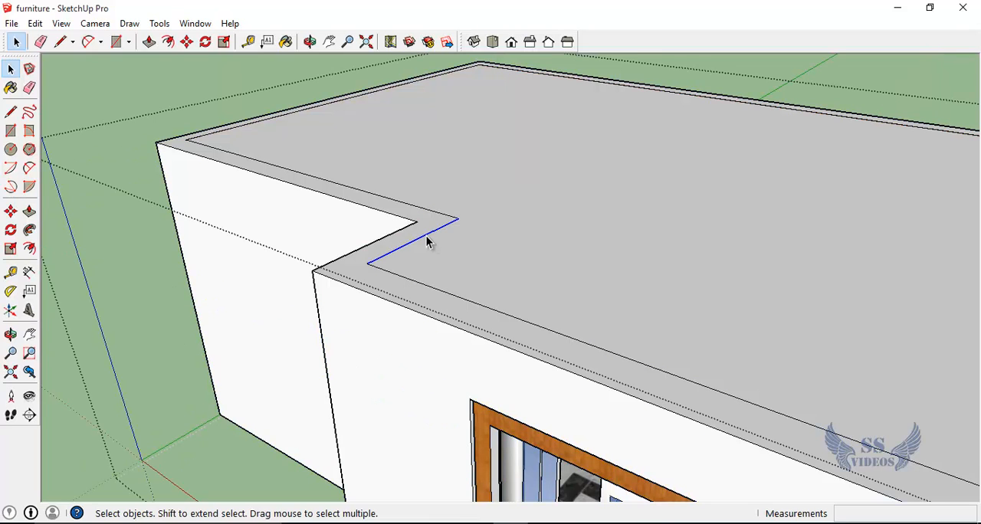
{"action": "key", "text": "Delete"}
{"action": "left_click", "coordinate": [391, 201]}
{"action": "key", "text": "Delete"}
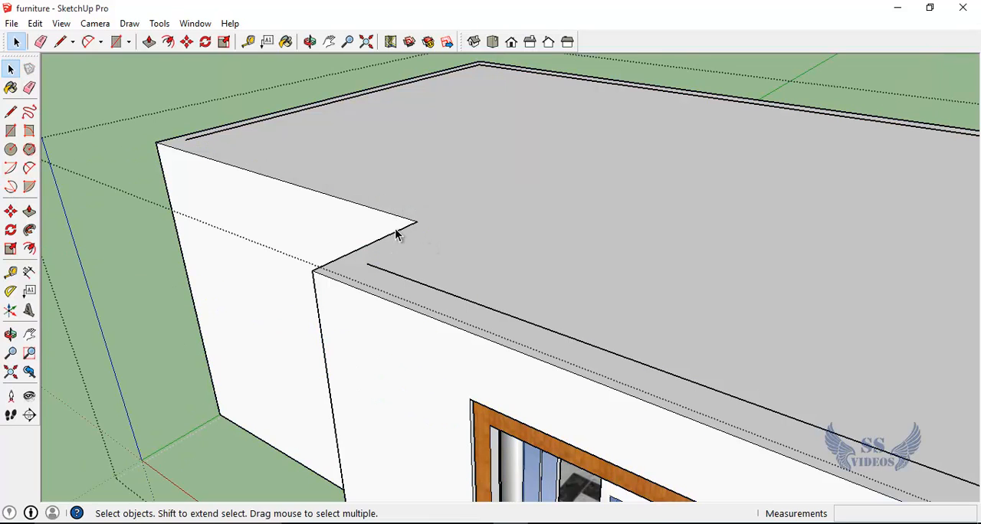
{"action": "left_click", "coordinate": [413, 283]}
{"action": "key", "text": "Delete"}
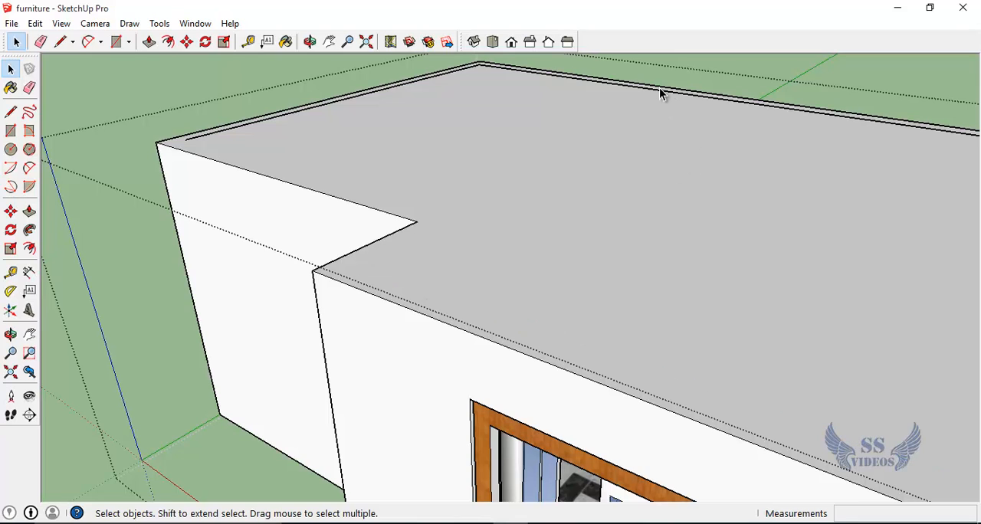
Step: Delete the remaining inner wall edges along the rear and both sides so the top is one continuous face
{"action": "left_click", "coordinate": [668, 95]}
{"action": "key", "text": "Delete"}
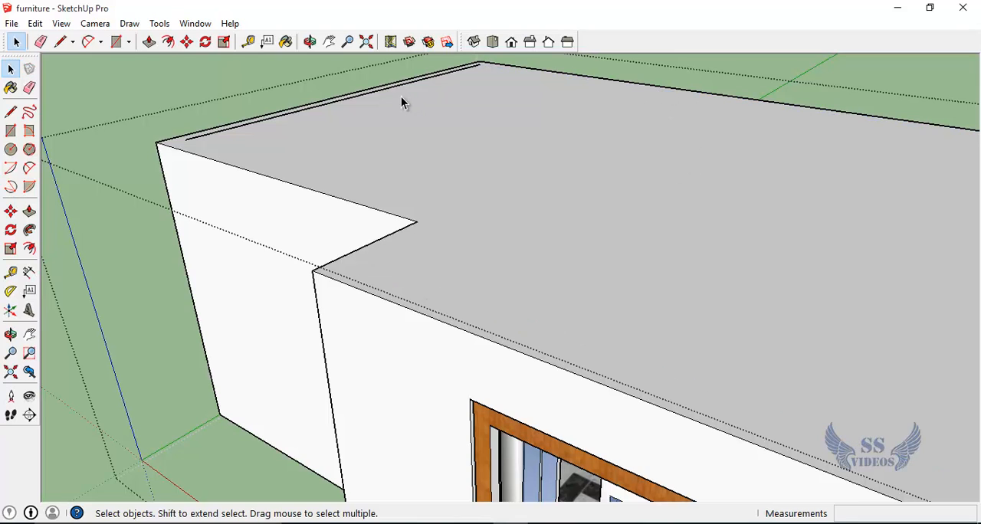
{"action": "left_click", "coordinate": [390, 88]}
{"action": "key", "text": "Delete"}
{"action": "mouse_move", "coordinate": [420, 115]}
{"action": "middle_mouse_down"}
{"action": "mouse_move", "coordinate": [461, 163]}
{"action": "mouse_move", "coordinate": [794, 248]}
{"action": "middle_mouse_up"}
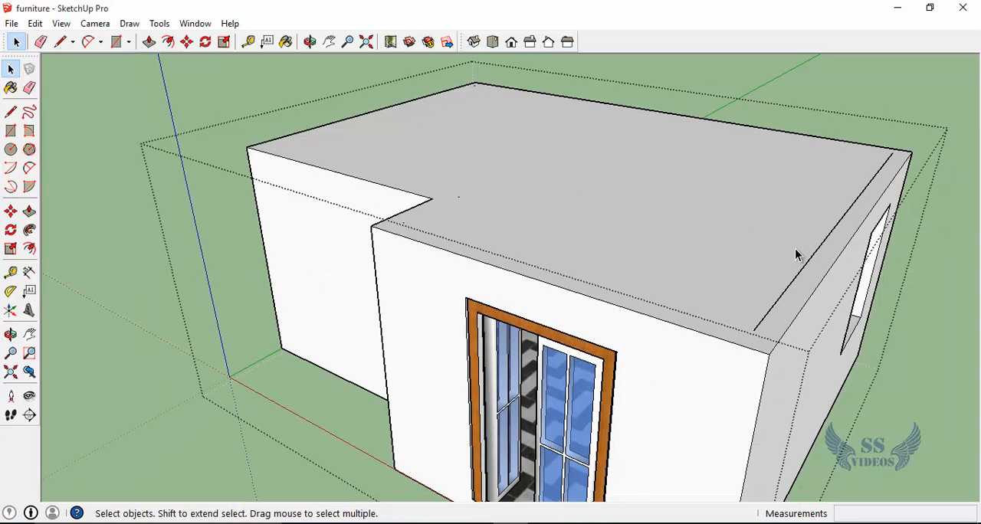
{"action": "left_click", "coordinate": [811, 257]}
{"action": "key", "text": "Delete"}
Step: Try pulling the whole top face up about 2' 9" with Push/Pull and undo the extrusion
{"action": "key", "text": "o"}
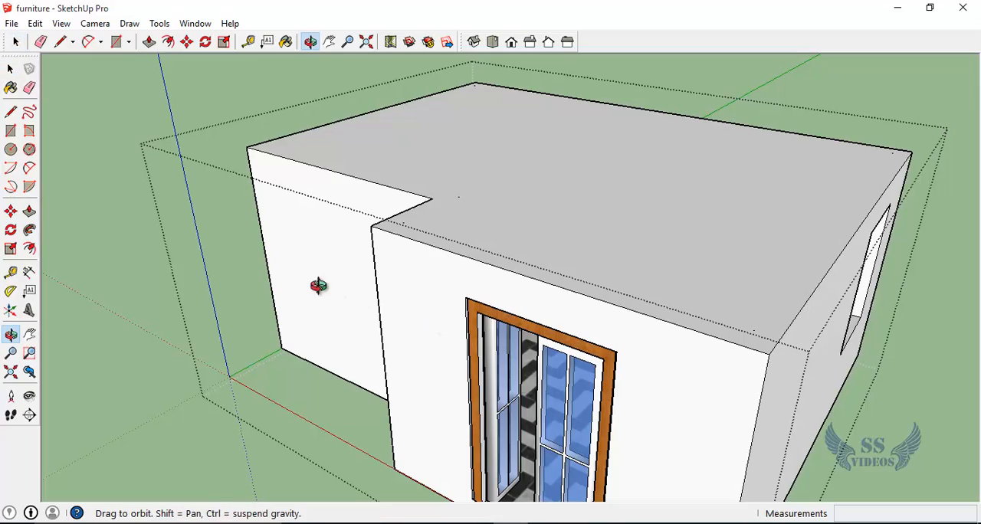
{"action": "left_click_drag", "start_coordinate": [320, 284], "coordinate": [414, 439]}
{"action": "key", "text": "p"}
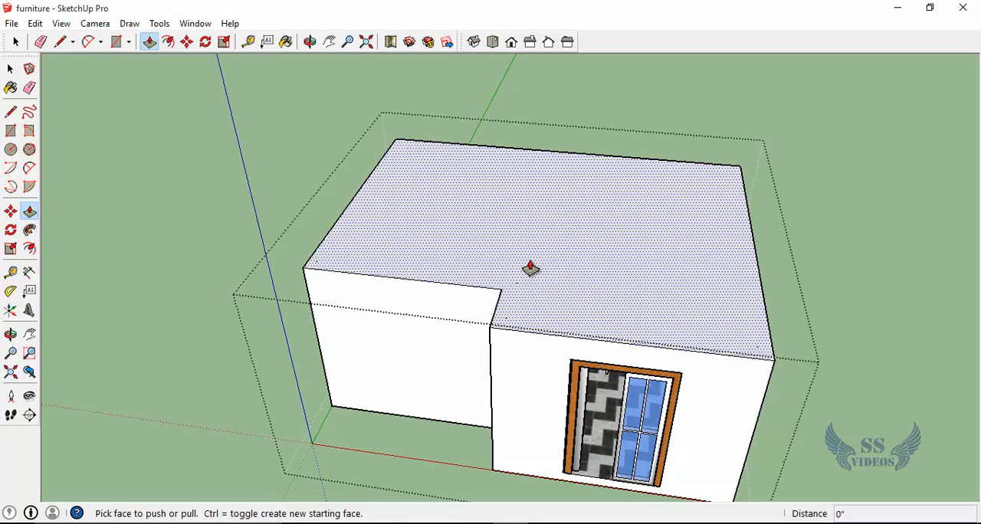
{"action": "left_click", "coordinate": [531, 268]}
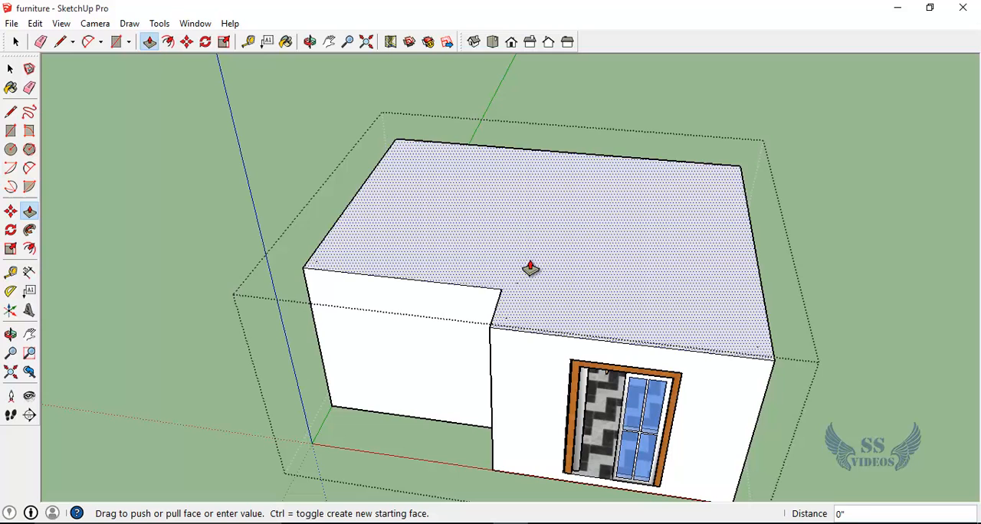
{"action": "left_click", "coordinate": [513, 210]}
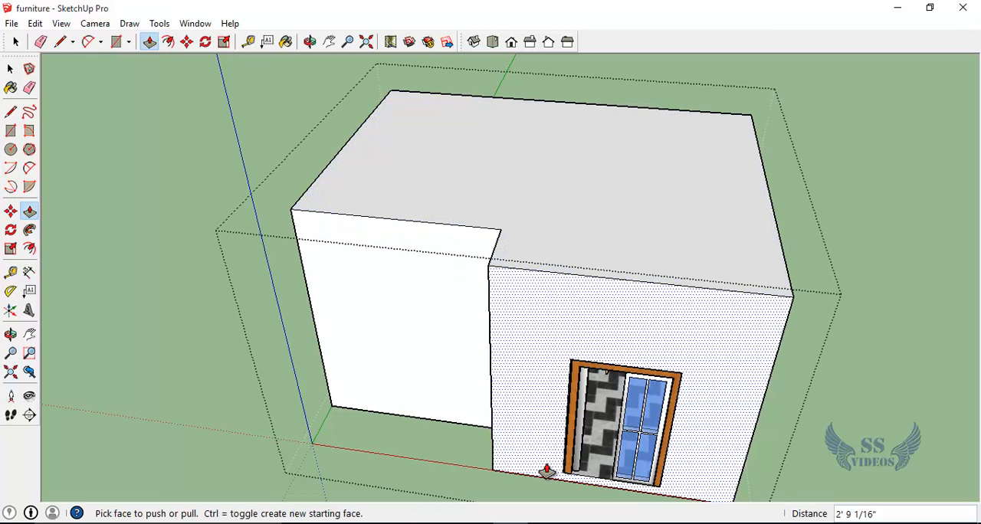
{"action": "key", "text": "ctrl+z"}
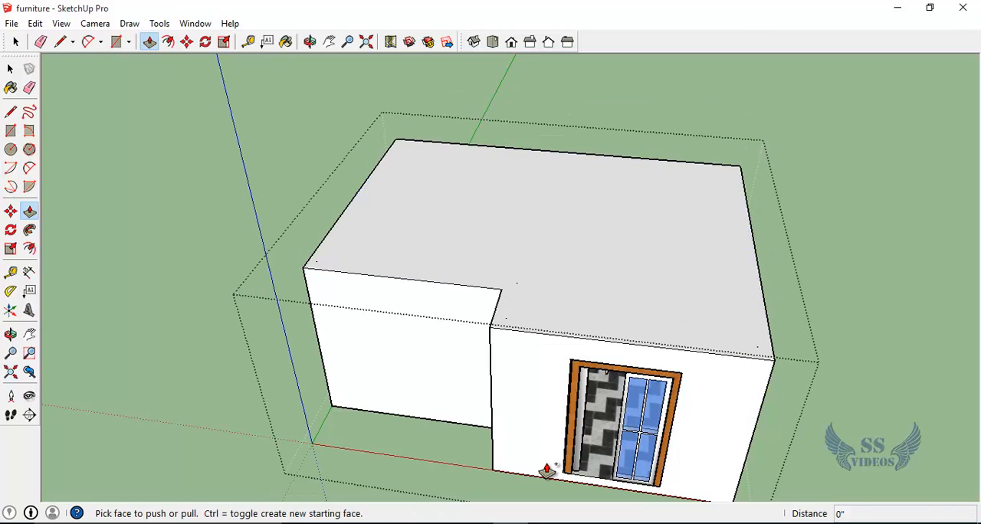
Step: Pull the top face up about 3 1/16" as a new starting face to form a separate roof slab on the walls
{"action": "left_click", "coordinate": [562, 317]}
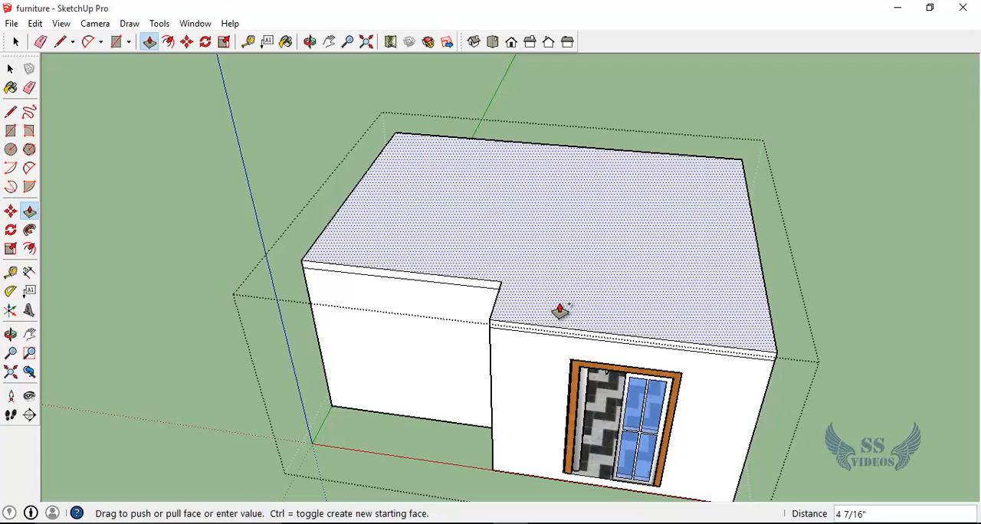
{"action": "scroll", "coordinate": [560, 310], "scroll_direction": "up", "scroll_amount": 4}
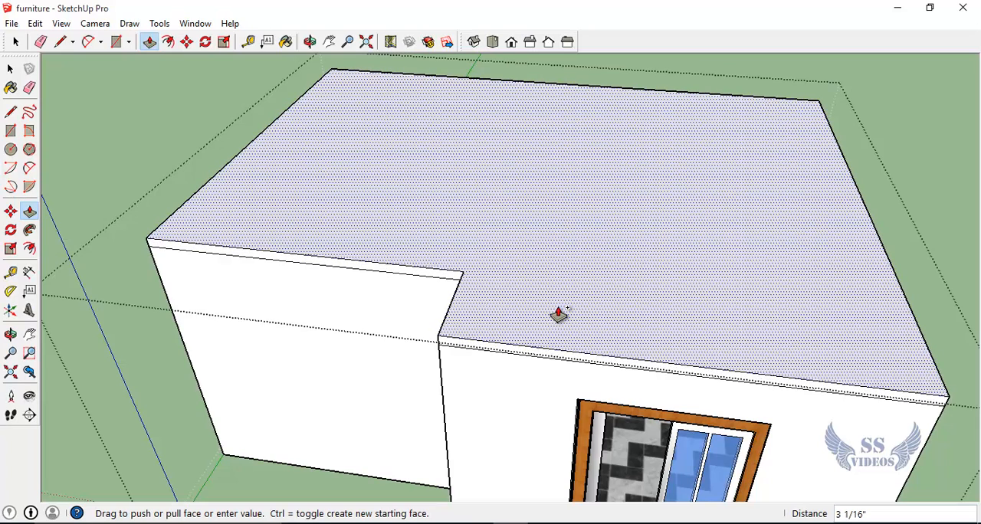
{"action": "left_click", "coordinate": [559, 314]}
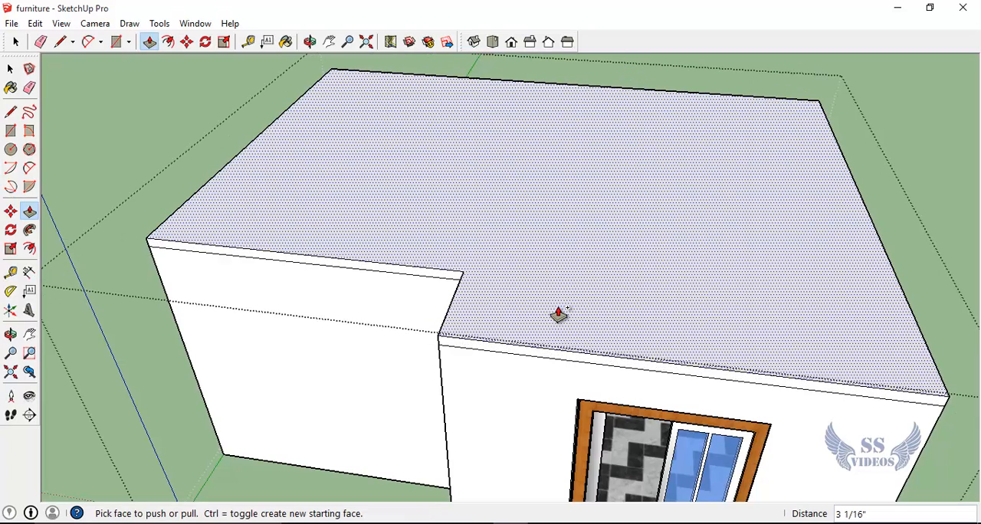
{"action": "key", "text": "space"}
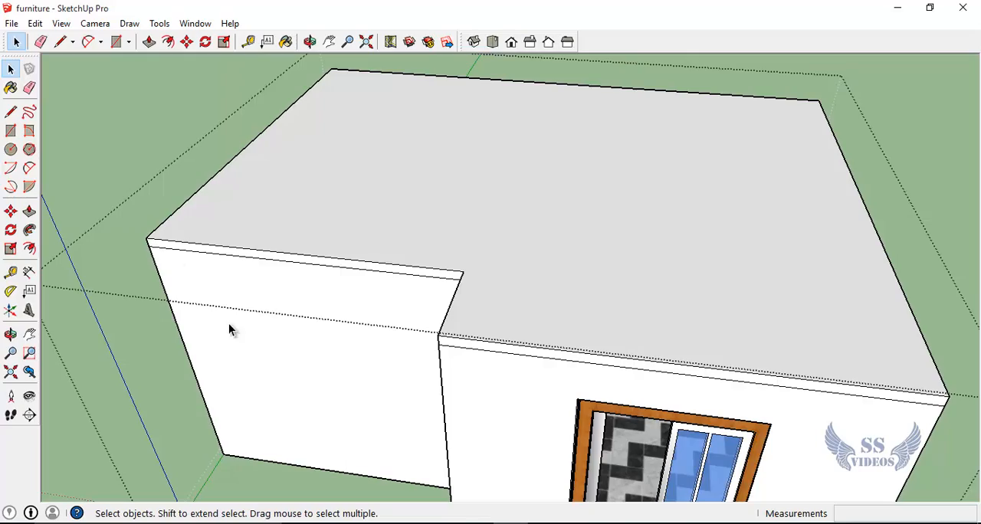
Step: Pull the roof slab's edge above the door and its recessed front edge outward by about 1' 8 1/16" each
{"action": "middle_click_drag", "start_coordinate": [250, 354], "coordinate": [394, 341]}
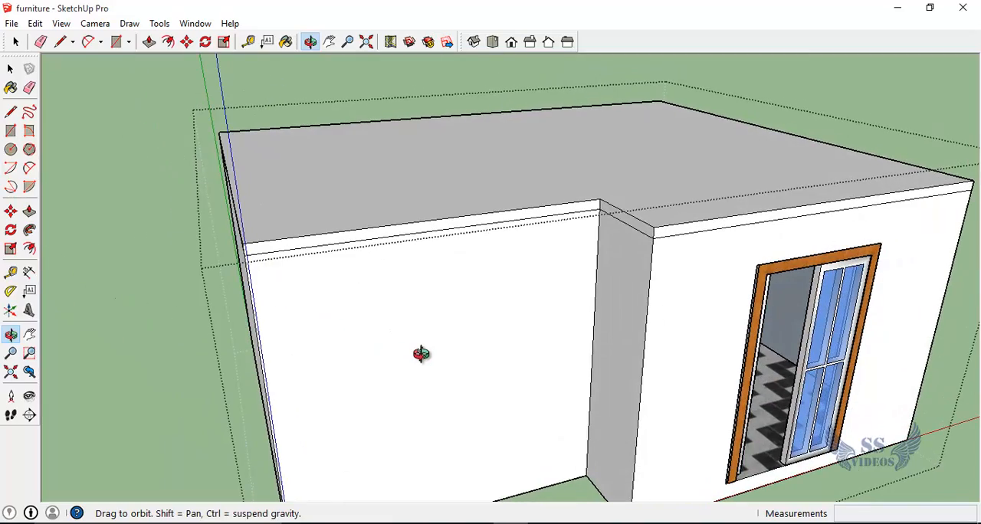
{"action": "middle_click_drag", "start_coordinate": [409, 344], "coordinate": [323, 350]}
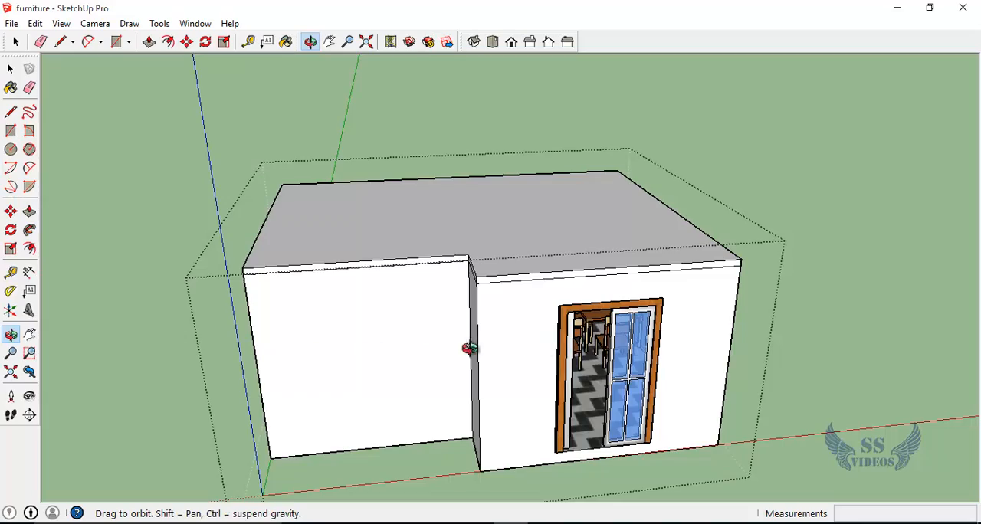
{"action": "left_click_drag", "start_coordinate": [321, 340], "coordinate": [562, 362]}
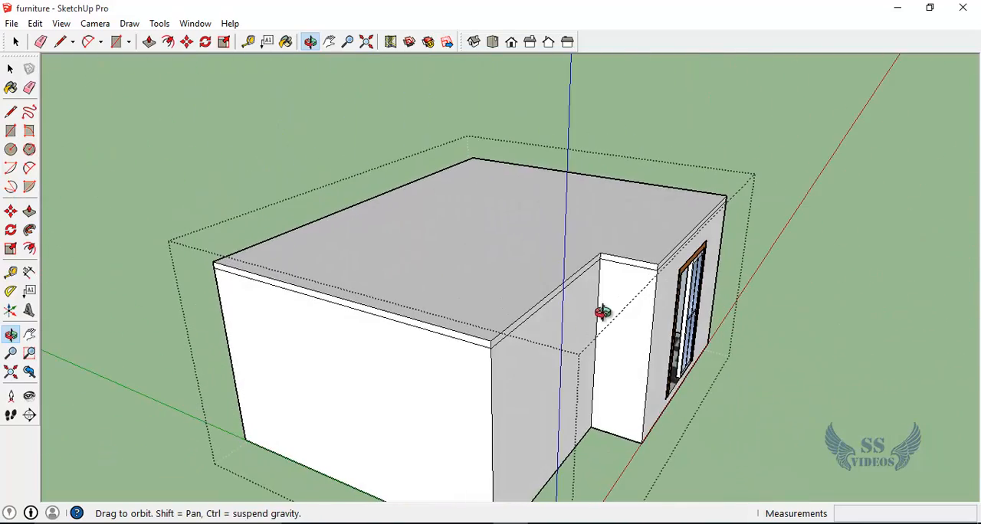
{"action": "scroll", "coordinate": [617, 349], "scroll_direction": "up", "scroll_amount": 3}
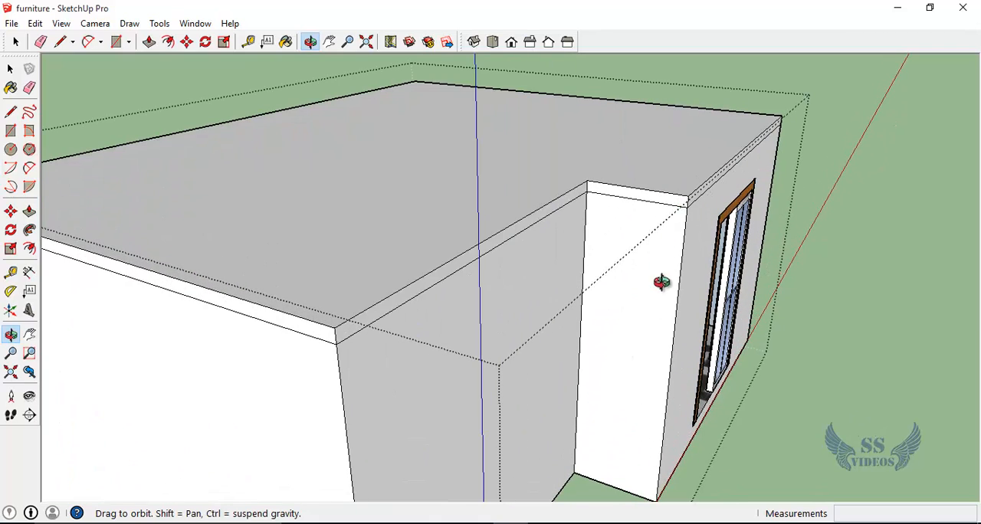
{"action": "key", "text": "p"}
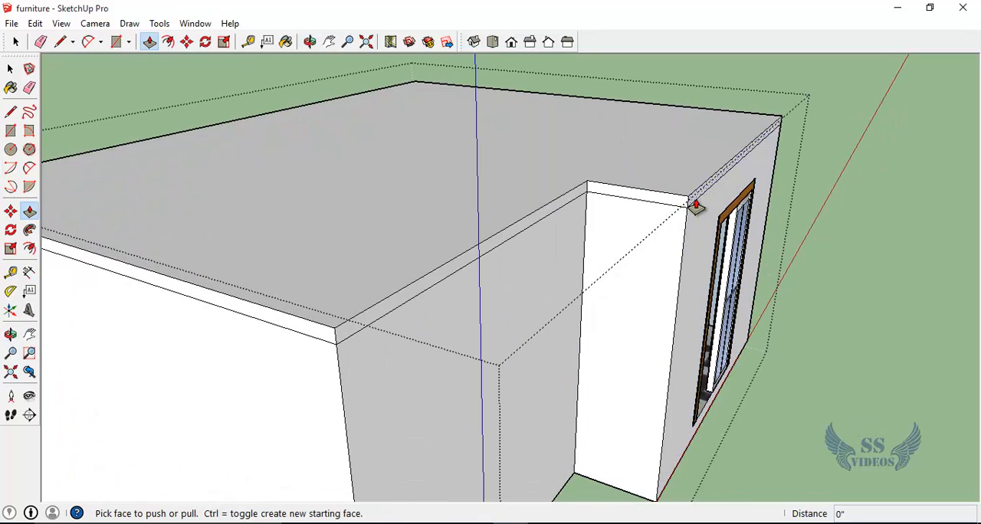
{"action": "left_click", "coordinate": [695, 203]}
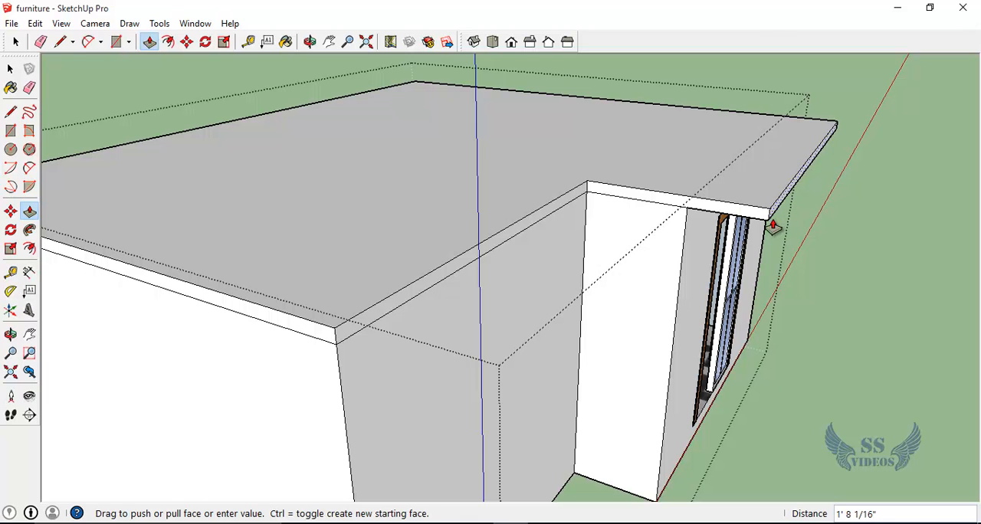
{"action": "left_click", "coordinate": [772, 226]}
{"action": "double_click", "coordinate": [475, 263]}
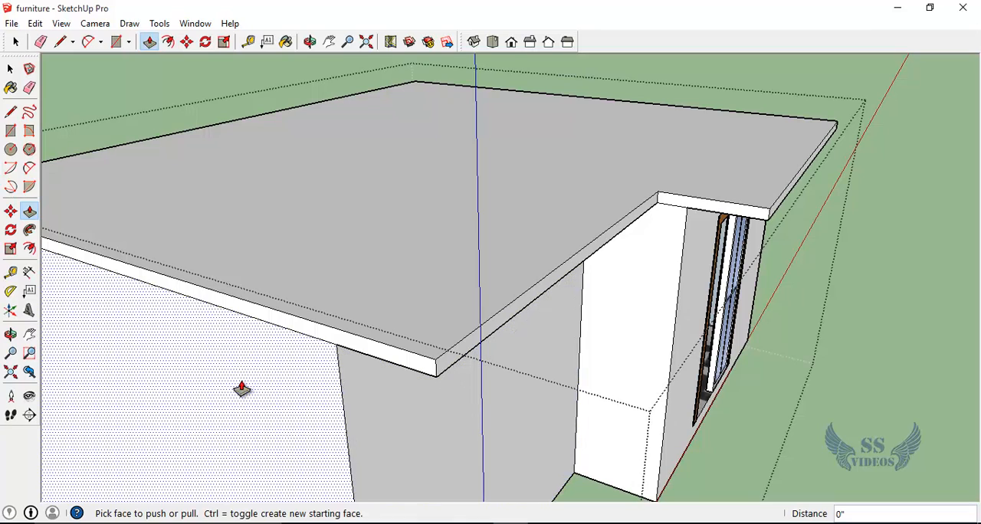
Step: Extend the roof slab by the same 1' 8 1/16" over the windowless side wall and over the rear wall with two windows
{"action": "key", "text": "o"}
{"action": "left_click_drag", "start_coordinate": [159, 371], "coordinate": [492, 374]}
{"action": "double_click", "coordinate": [614, 370]}
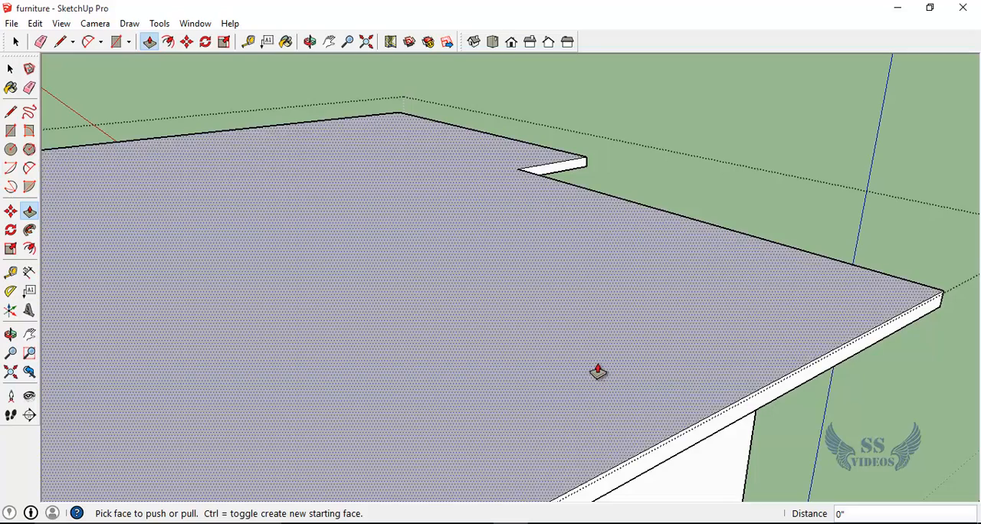
{"action": "scroll", "coordinate": [590, 372], "scroll_direction": "down", "scroll_amount": 2}
{"action": "scroll", "coordinate": [580, 372], "scroll_direction": "down", "scroll_amount": 2}
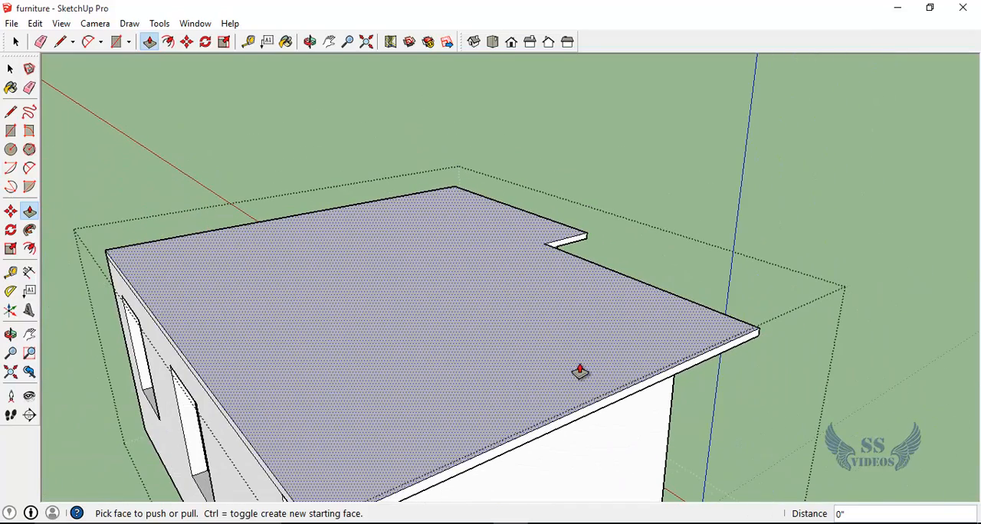
{"action": "double_click", "coordinate": [257, 455]}
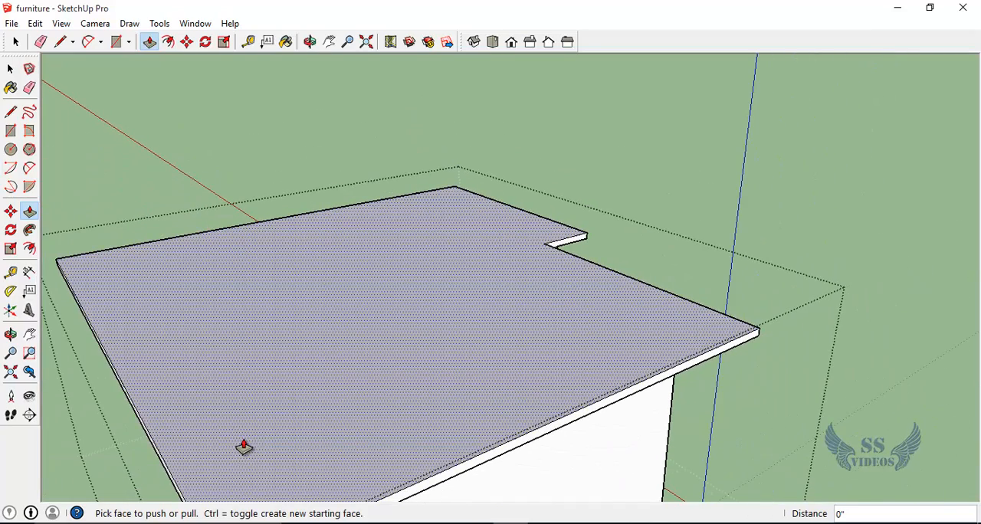
Step: Extend the roof slab's edge over the side wall with the single window by the same 1' 8 1/16"
{"action": "key", "text": "o"}
{"action": "left_click_drag", "start_coordinate": [154, 314], "coordinate": [605, 336]}
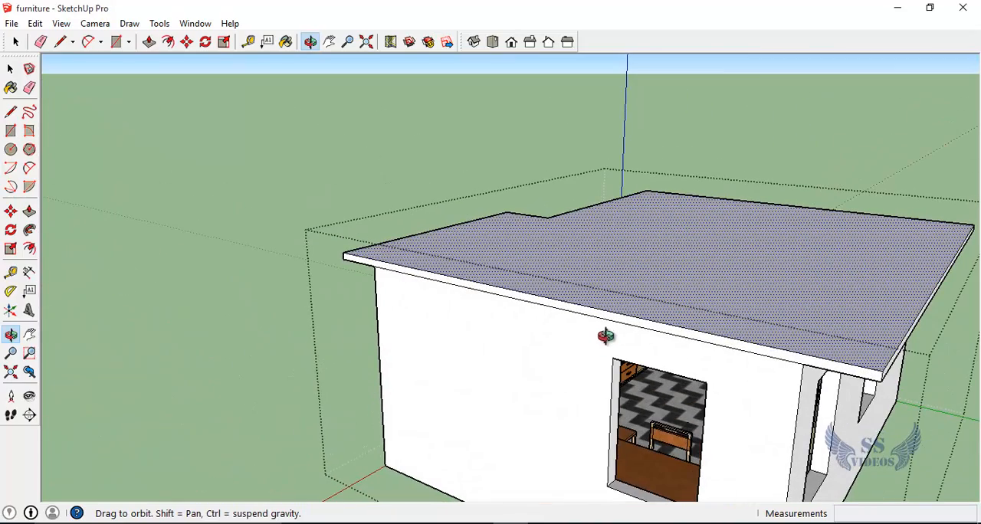
{"action": "key", "text": "p"}
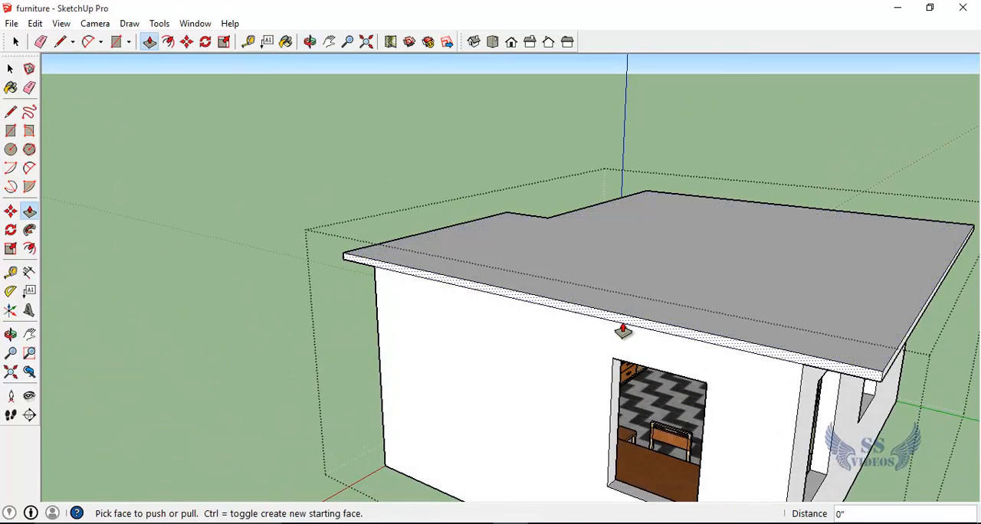
{"action": "double_click", "coordinate": [623, 327]}
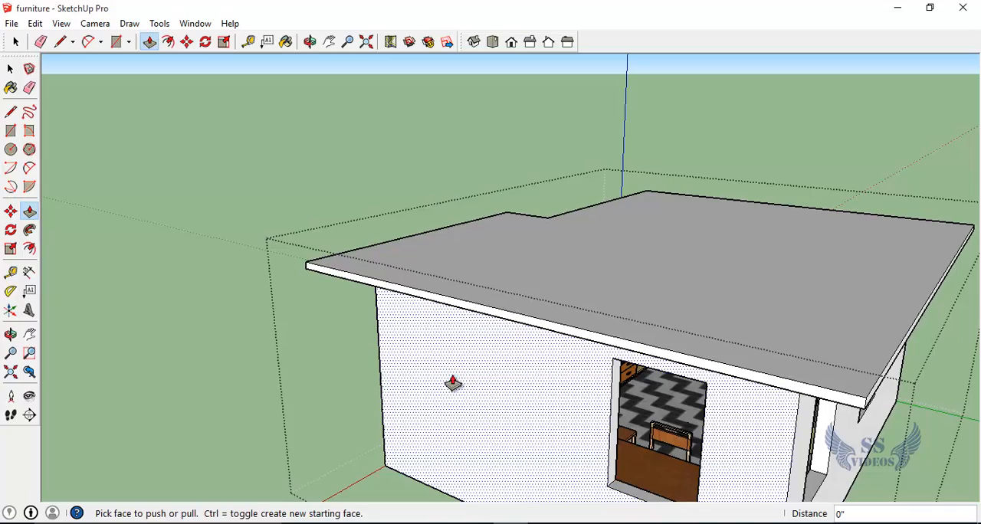
Step: Pull the roof slab's edge above the door outward by another 2 1/4" or so
{"action": "key", "text": "o"}
{"action": "left_click_drag", "start_coordinate": [416, 357], "coordinate": [643, 304]}
{"action": "key", "text": "p"}
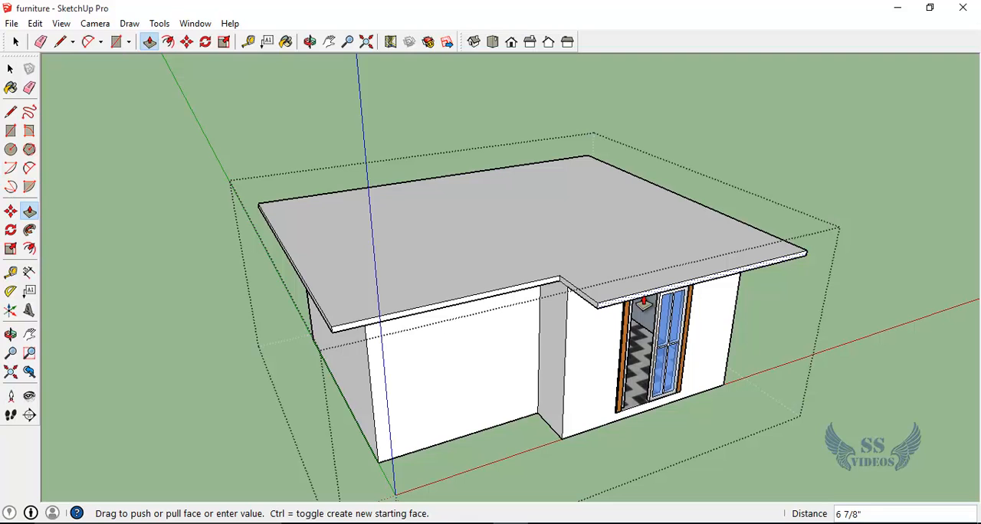
{"action": "left_click_drag", "start_coordinate": [643, 305], "coordinate": [641, 304]}
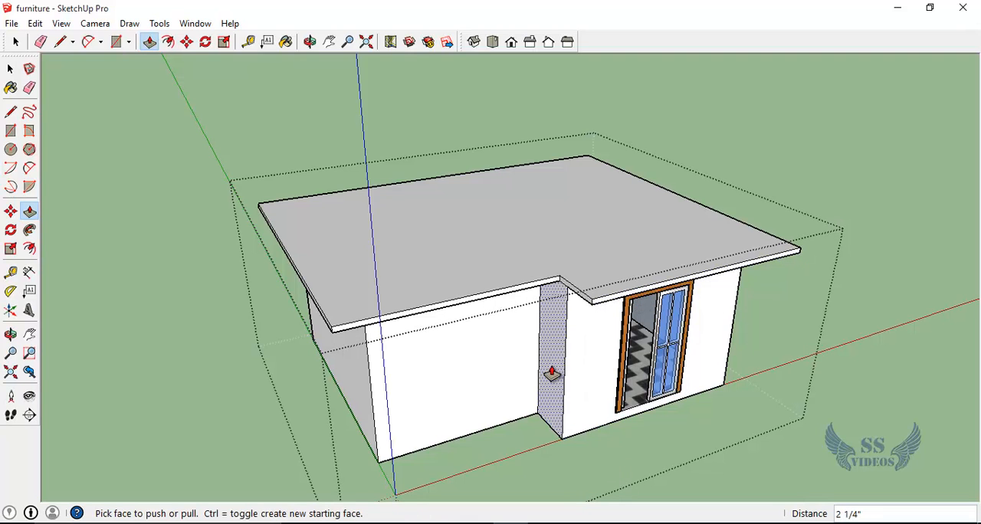
Step: Offset the outline of the roof slab's top face inward by about 1" to form a narrow rim
{"action": "middle_click_drag", "start_coordinate": [551, 373], "coordinate": [364, 340]}
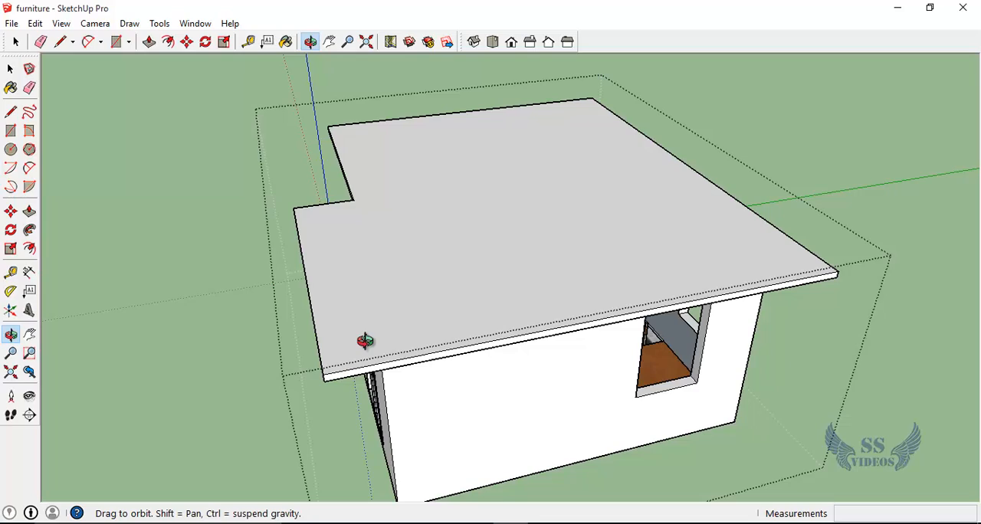
{"action": "key", "text": "f"}
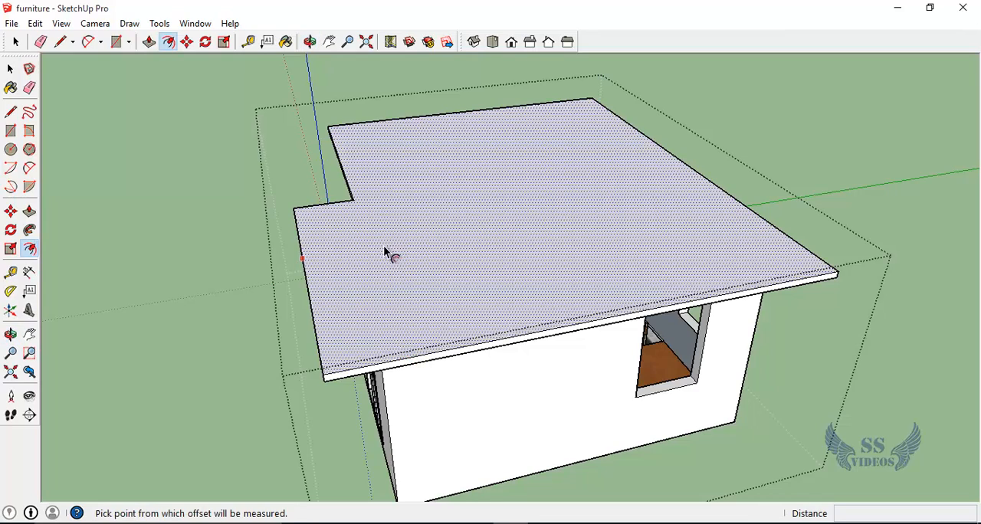
{"action": "middle_click_drag", "start_coordinate": [492, 437], "coordinate": [631, 363]}
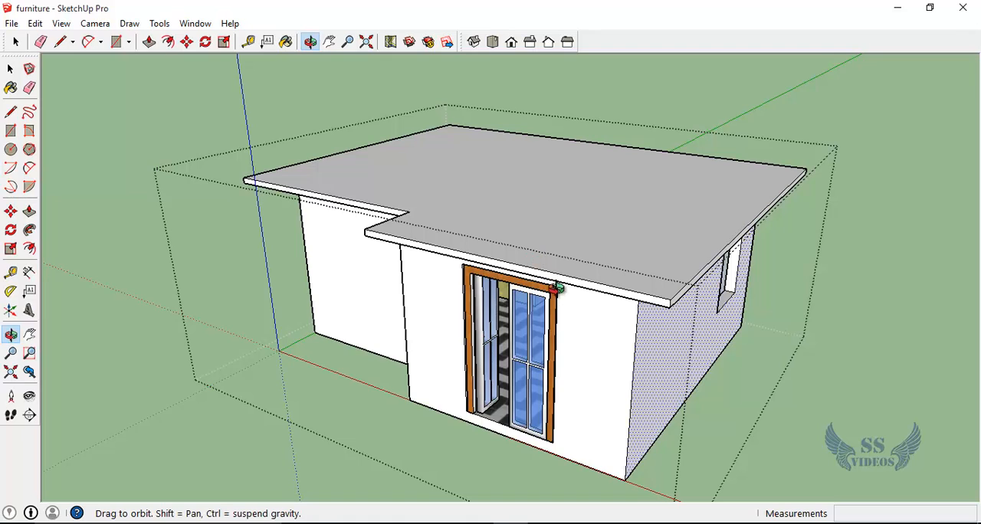
{"action": "left_click_drag", "start_coordinate": [572, 333], "coordinate": [365, 377]}
{"action": "scroll", "coordinate": [363, 374], "scroll_direction": "up", "scroll_amount": 3}
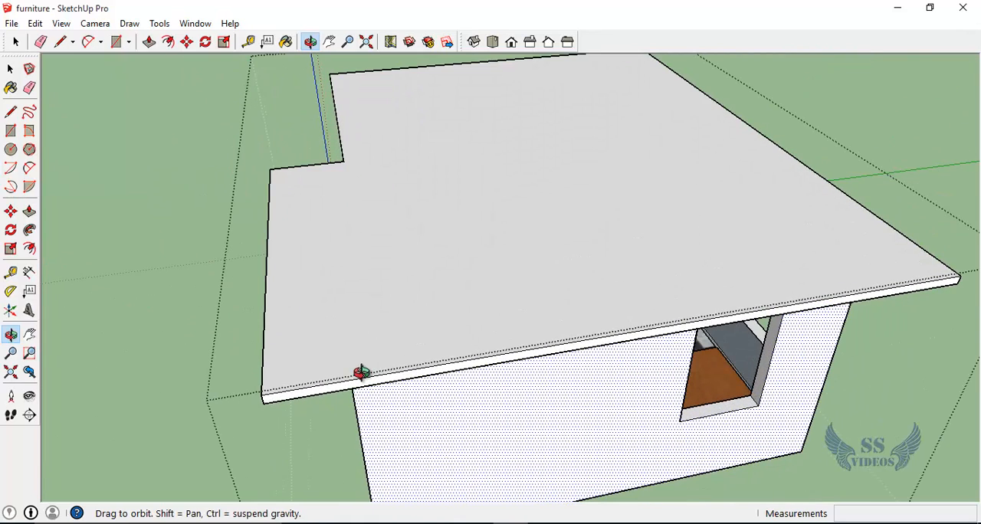
{"action": "key", "text": "f"}
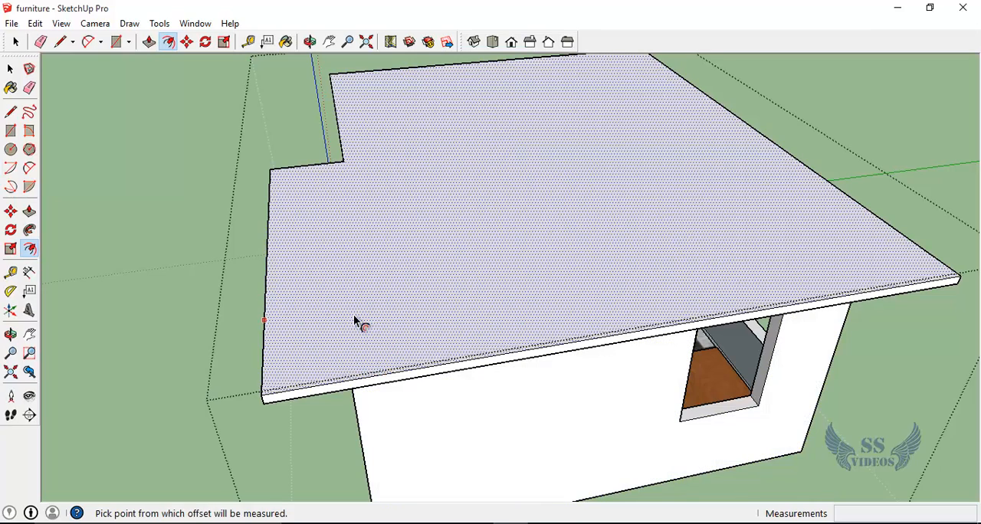
{"action": "scroll", "coordinate": [274, 287], "scroll_direction": "up", "scroll_amount": 3}
{"action": "left_click", "coordinate": [268, 301]}
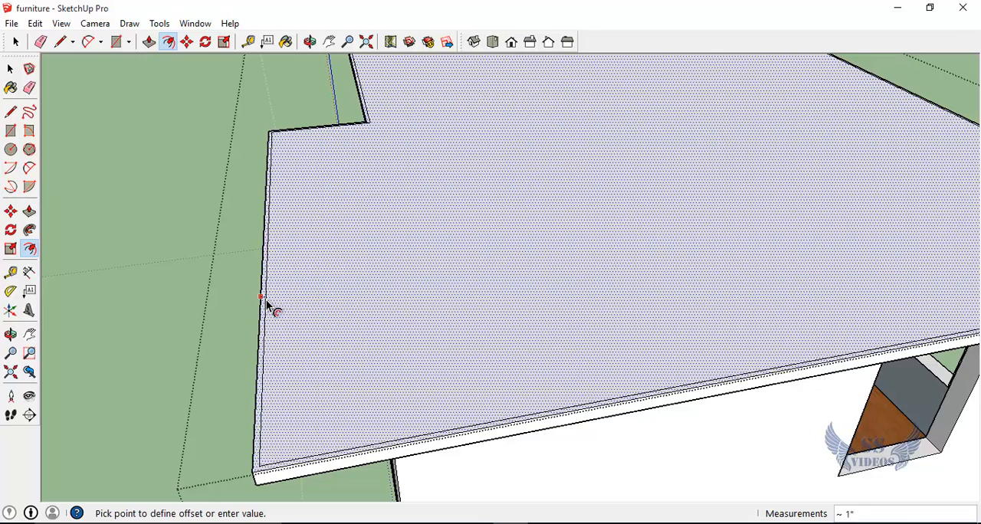
{"action": "left_click", "coordinate": [266, 300]}
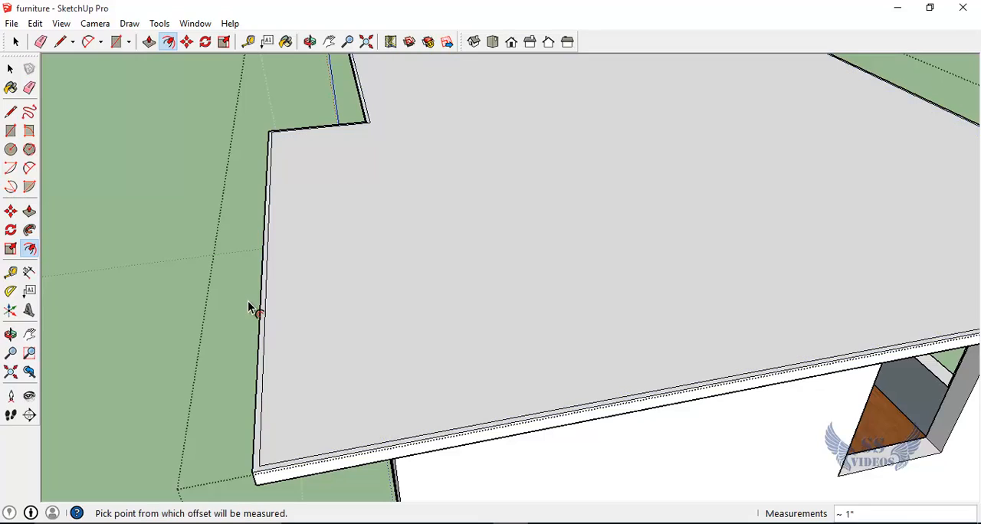
Step: Try pulling the narrow roof rim up about 2' 3 5/16" with Push/Pull and undo the extrusion
{"action": "middle_click_drag", "start_coordinate": [201, 304], "coordinate": [396, 280]}
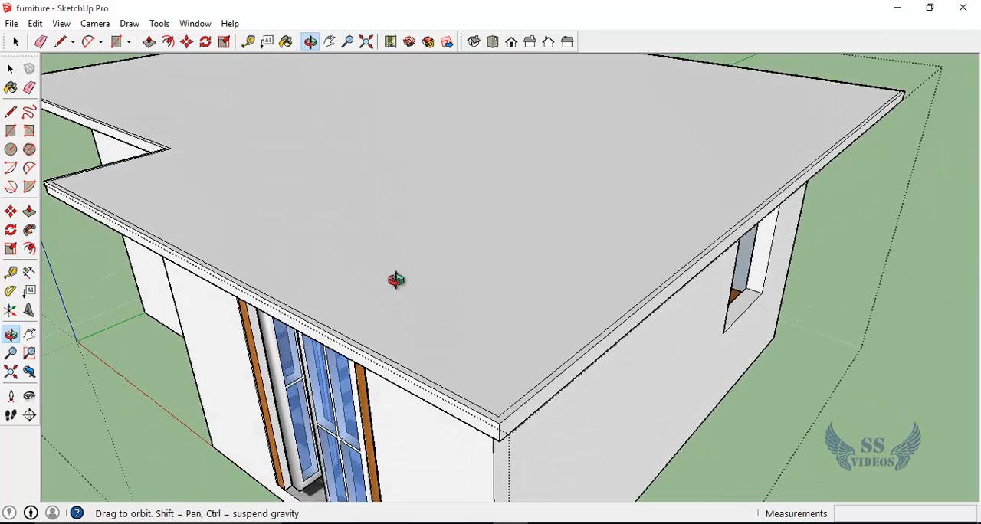
{"action": "scroll", "coordinate": [396, 280], "scroll_direction": "down", "scroll_amount": 5}
{"action": "scroll", "coordinate": [395, 280], "scroll_direction": "up", "scroll_amount": 5}
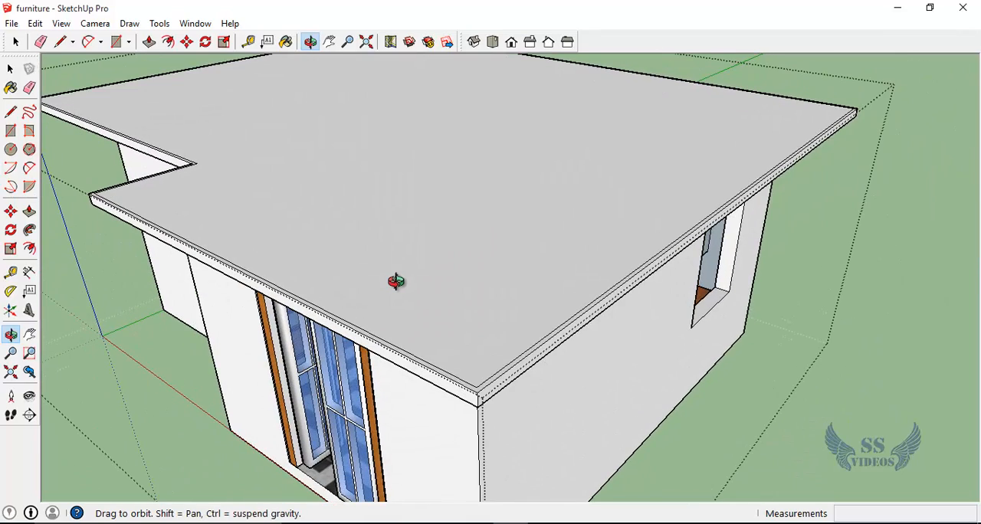
{"action": "key", "text": "p"}
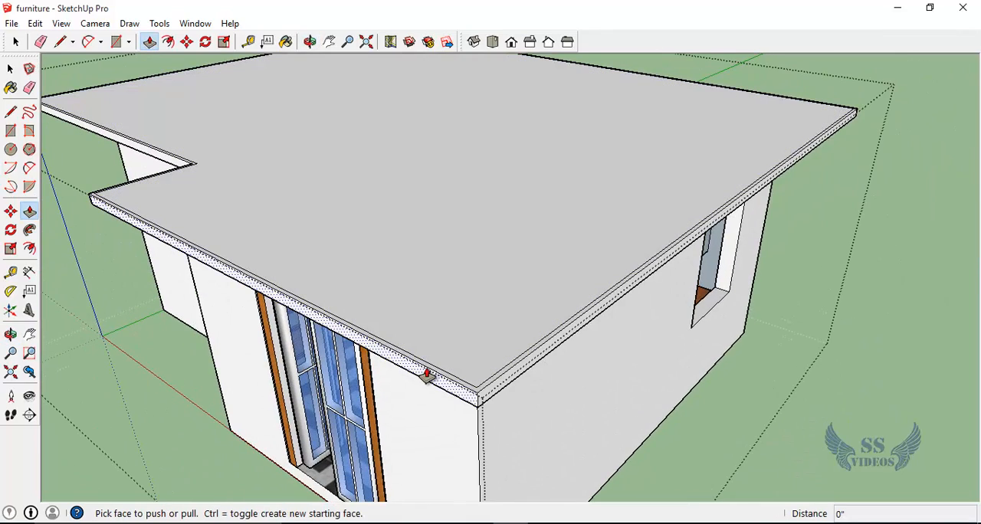
{"action": "left_click", "coordinate": [426, 373]}
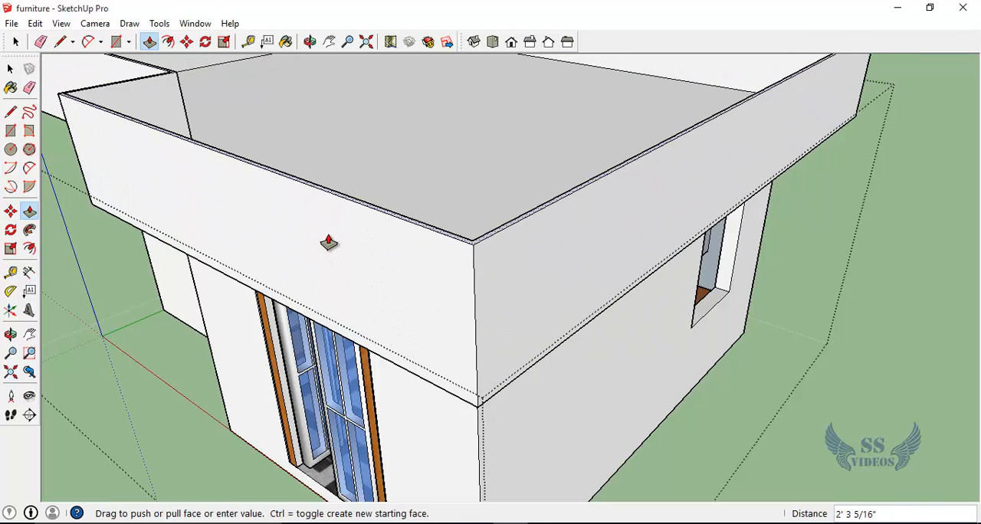
{"action": "left_click", "coordinate": [328, 243]}
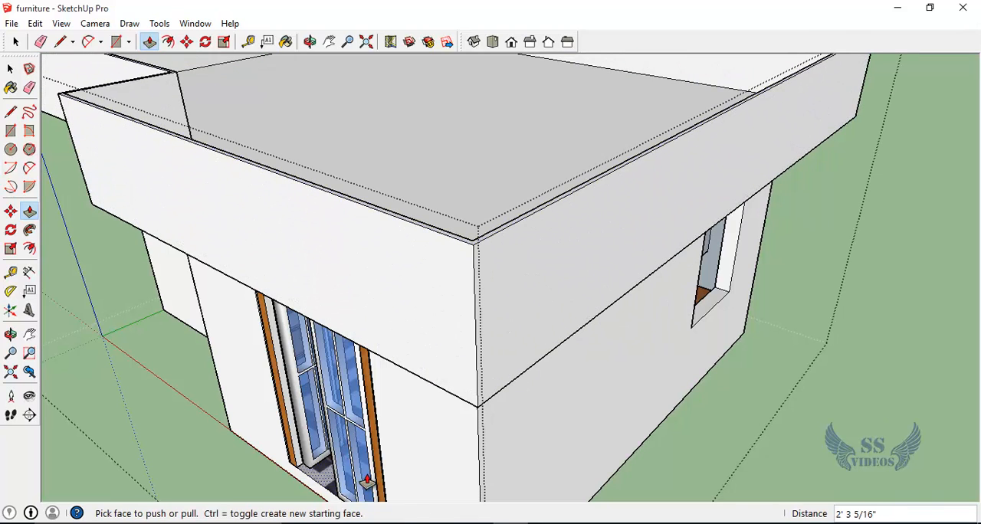
{"action": "key", "text": "ctrl+z"}
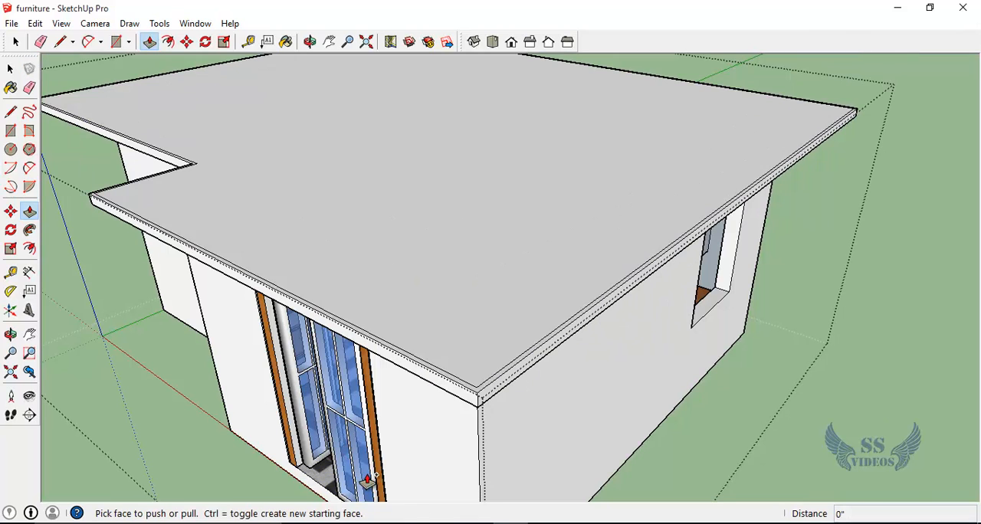
Step: Pull the narrow roof rim up about 1' 7 13/16" as a new starting face to form a parapet
{"action": "left_click", "coordinate": [446, 379]}
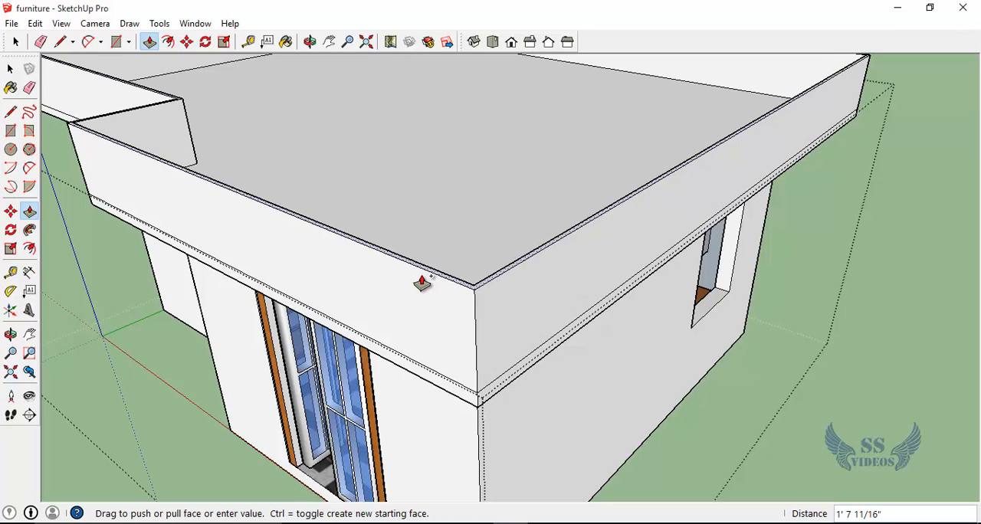
{"action": "left_click", "coordinate": [420, 281]}
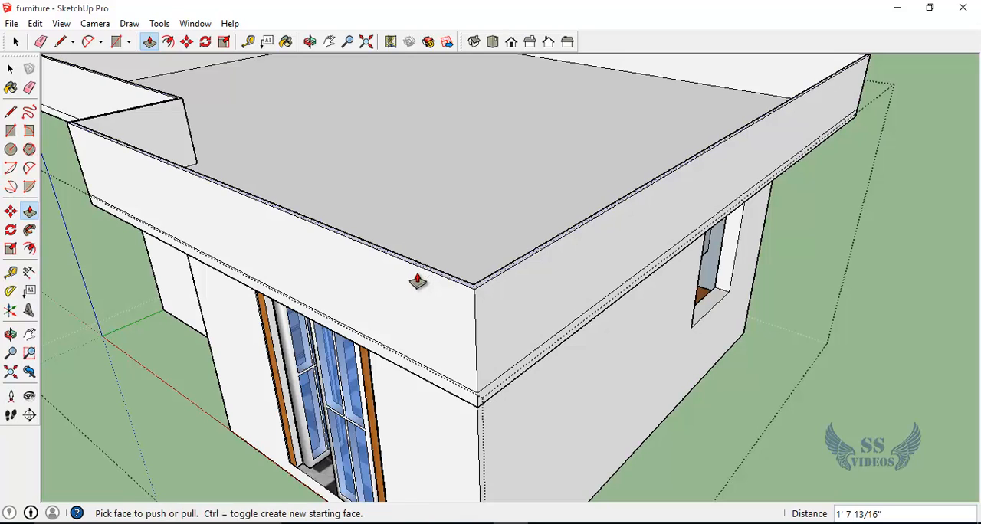
Step: Examine the house from outside, including the parapet, the side window opening and the front door
{"action": "left_click", "coordinate": [11, 334]}
{"action": "left_click_drag", "start_coordinate": [147, 375], "coordinate": [403, 250]}
{"action": "scroll", "coordinate": [335, 344], "scroll_direction": "down", "scroll_amount": 5}
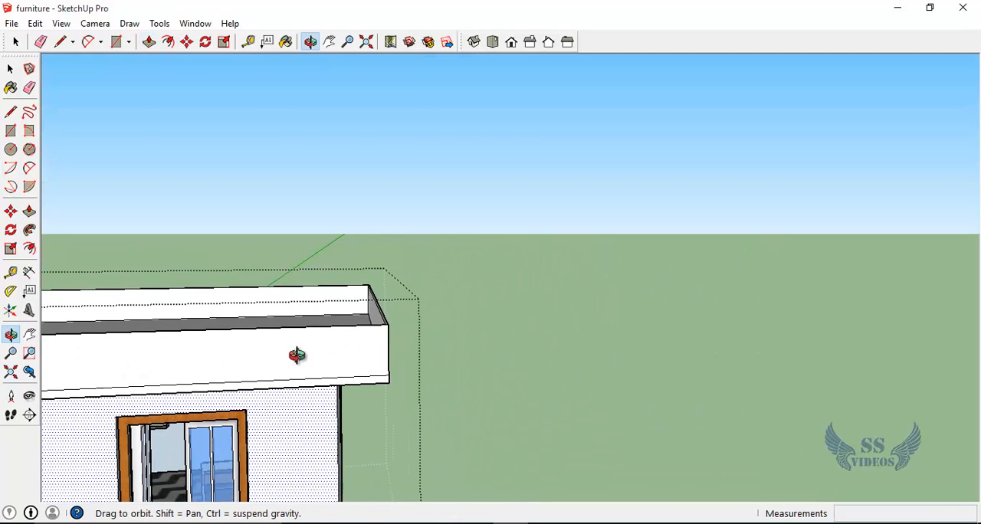
{"action": "left_click", "coordinate": [11, 69]}
{"action": "scroll", "coordinate": [574, 357], "scroll_direction": "down", "scroll_amount": 5}
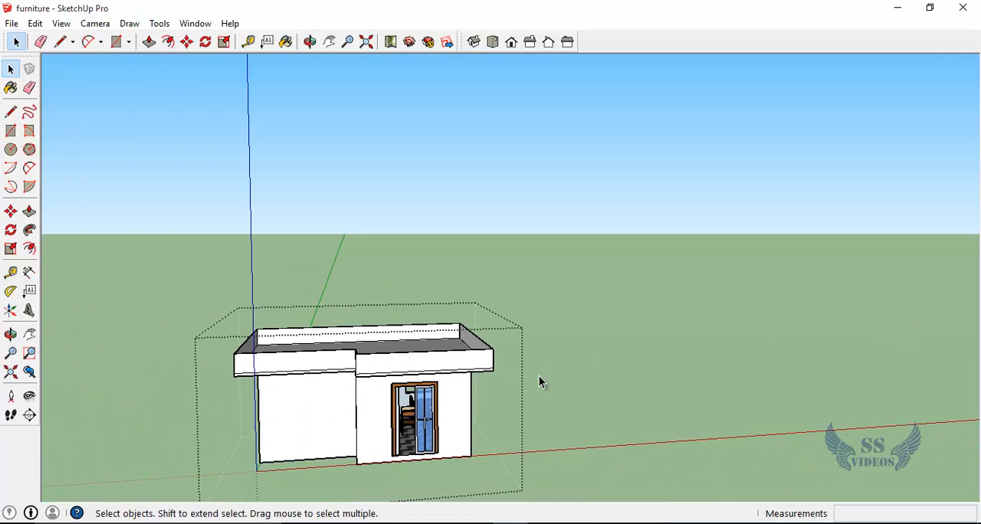
{"action": "middle_click_drag", "start_coordinate": [518, 406], "coordinate": [577, 306]}
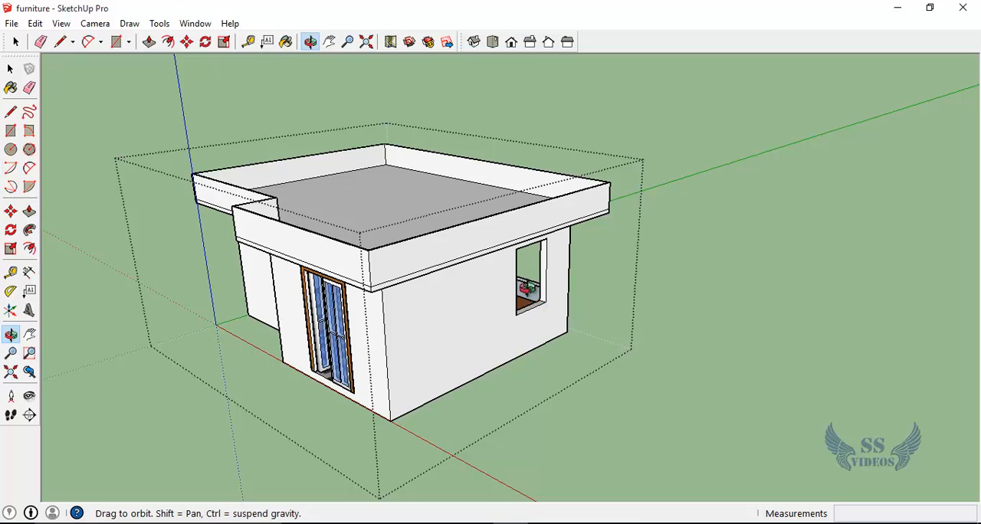
{"action": "scroll", "coordinate": [533, 280], "scroll_direction": "up", "scroll_amount": 5}
{"action": "scroll", "coordinate": [530, 281], "scroll_direction": "up", "scroll_amount": 4}
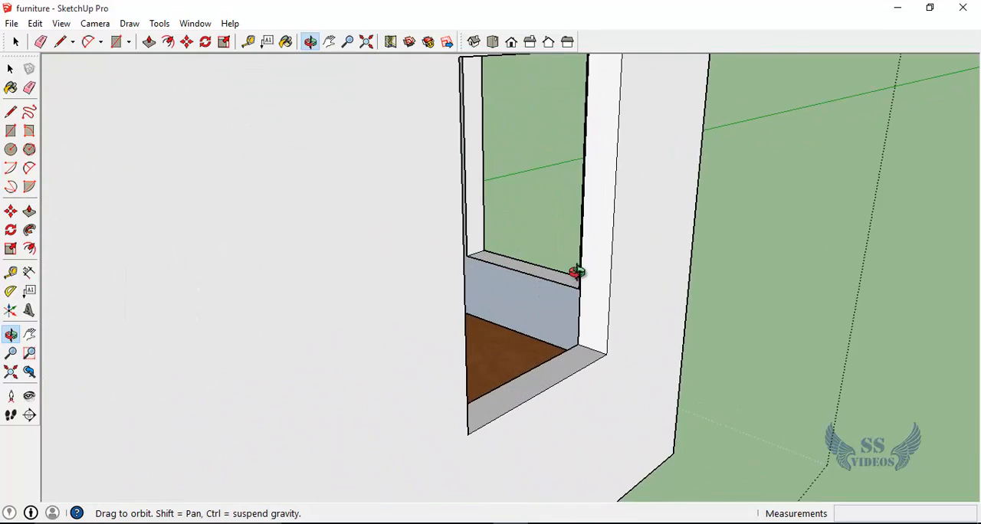
{"action": "middle_click_drag", "start_coordinate": [578, 272], "coordinate": [580, 230]}
{"action": "scroll", "coordinate": [580, 230], "scroll_direction": "down", "scroll_amount": 5}
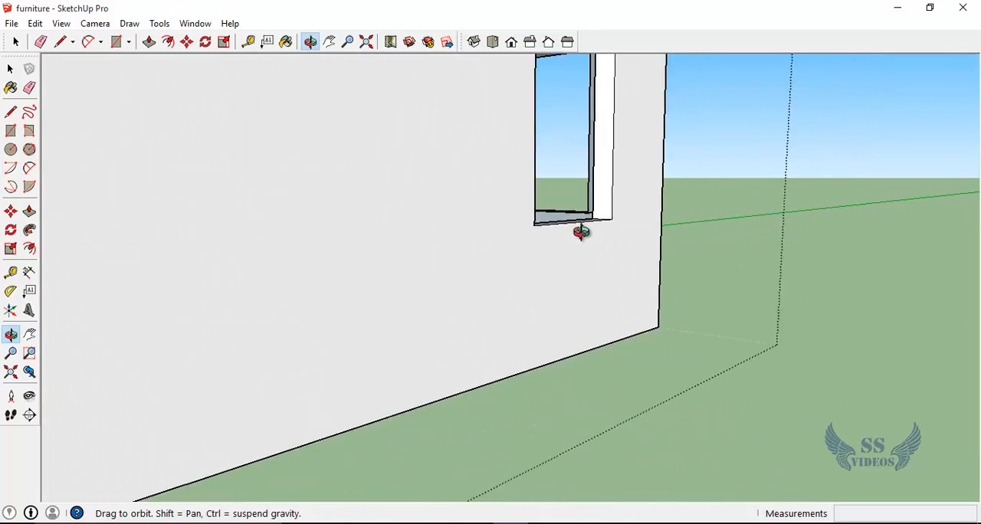
{"action": "middle_click_drag", "start_coordinate": [460, 237], "coordinate": [728, 275]}
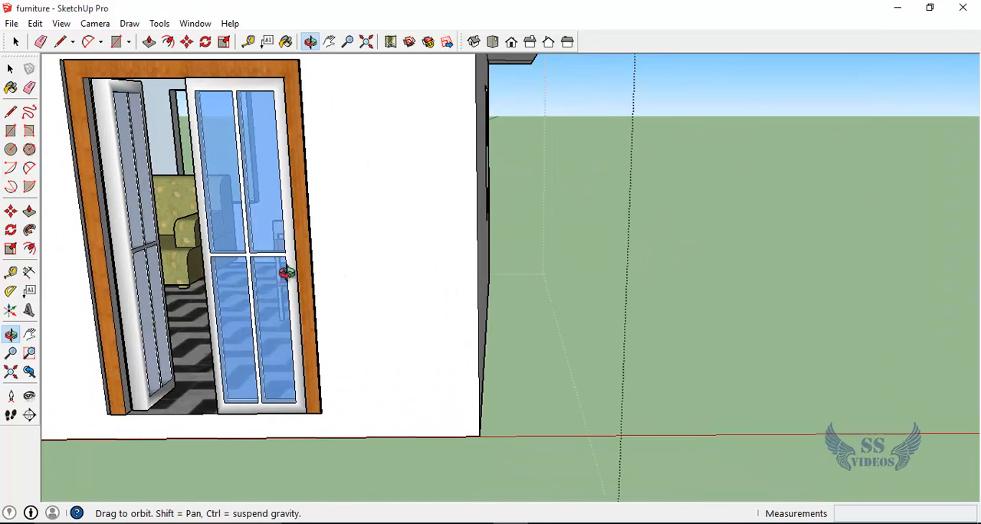
Step: Draw a rectangle of about 29' 1 3/4" by 23' 9 11/16" on the ground around the whole house
{"action": "middle_click_drag", "start_coordinate": [562, 198], "coordinate": [470, 217]}
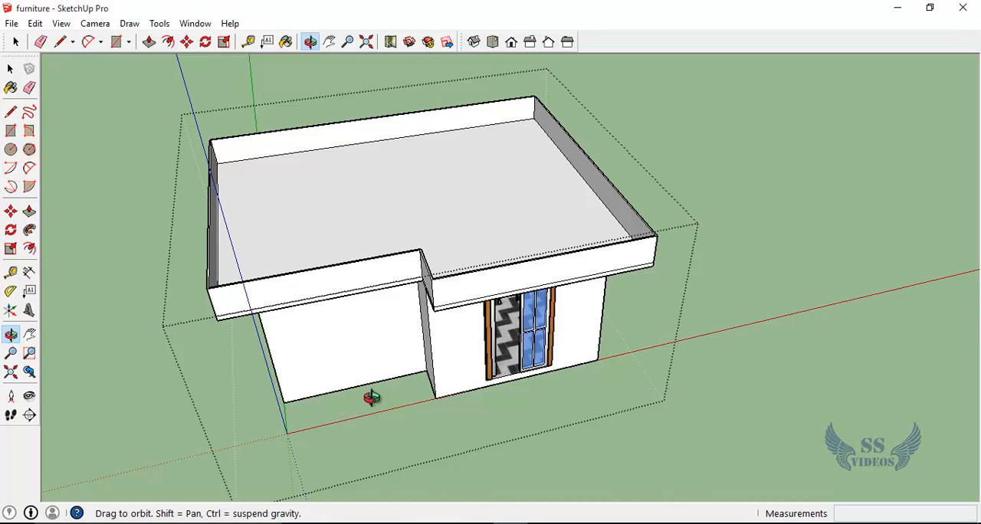
{"action": "key", "text": "r"}
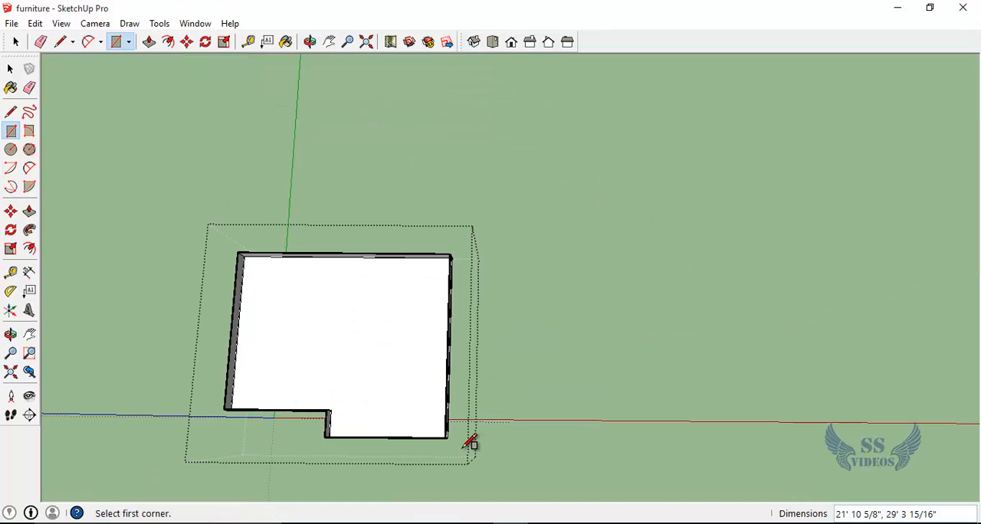
{"action": "left_click", "coordinate": [463, 447]}
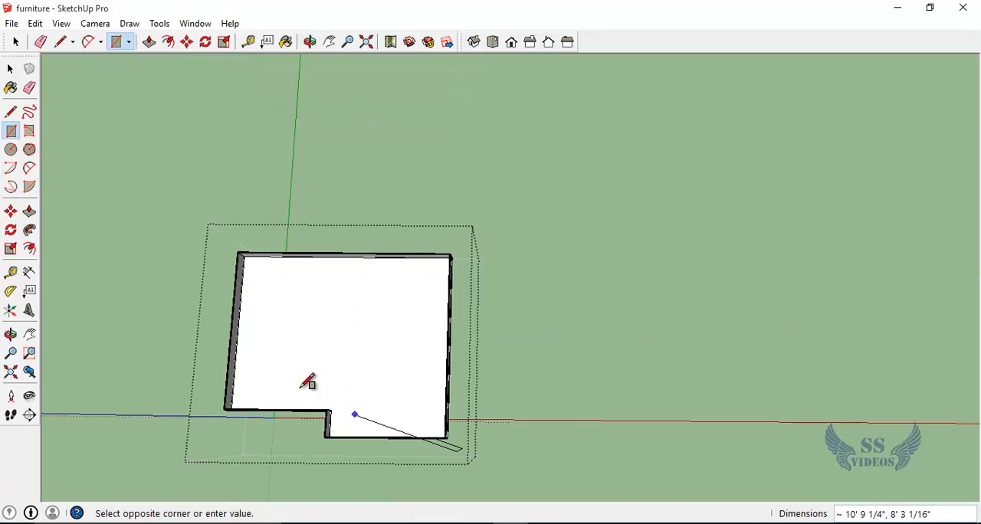
{"action": "left_click", "coordinate": [228, 229]}
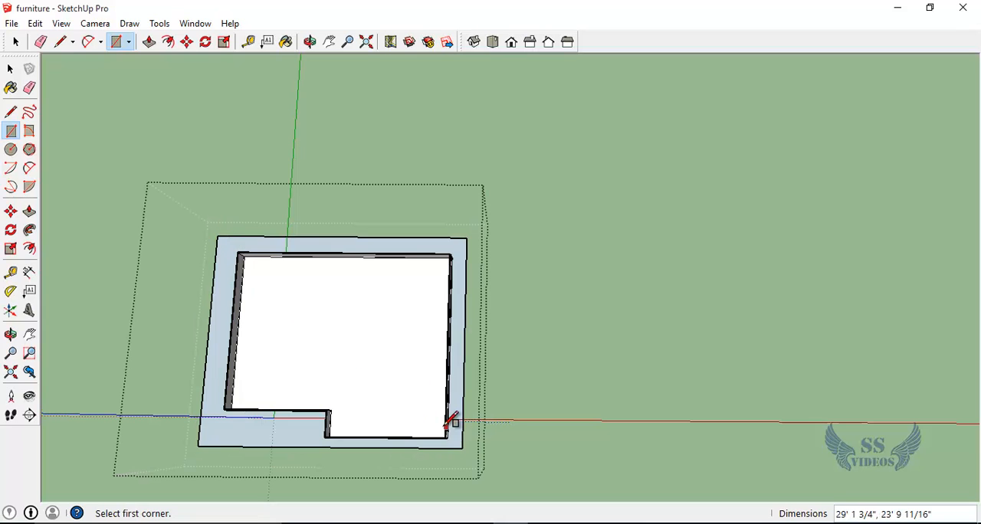
Step: Extrude the ground rectangle downward with Push/Pull into a base slab beneath the house
{"action": "middle_click_drag", "start_coordinate": [307, 387], "coordinate": [392, 360]}
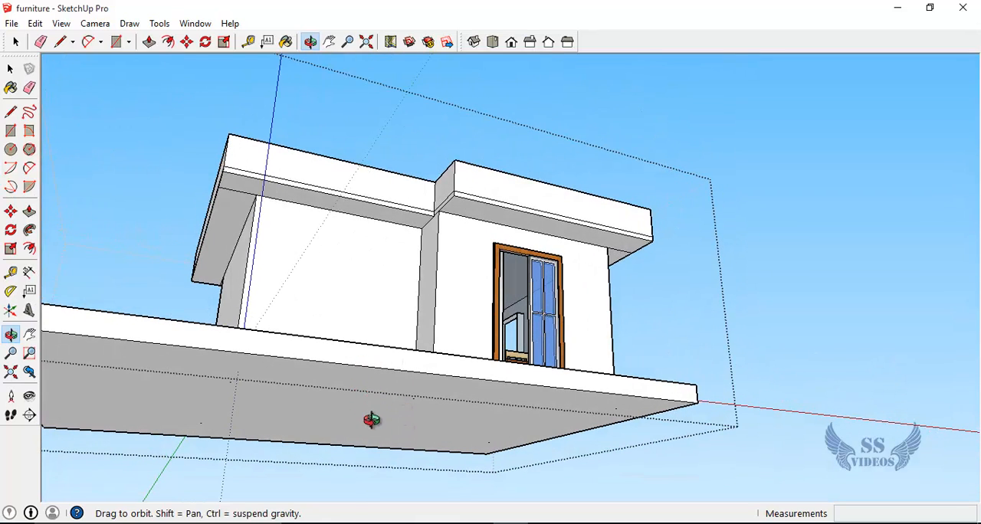
{"action": "key", "text": "p"}
{"action": "left_click", "coordinate": [381, 424]}
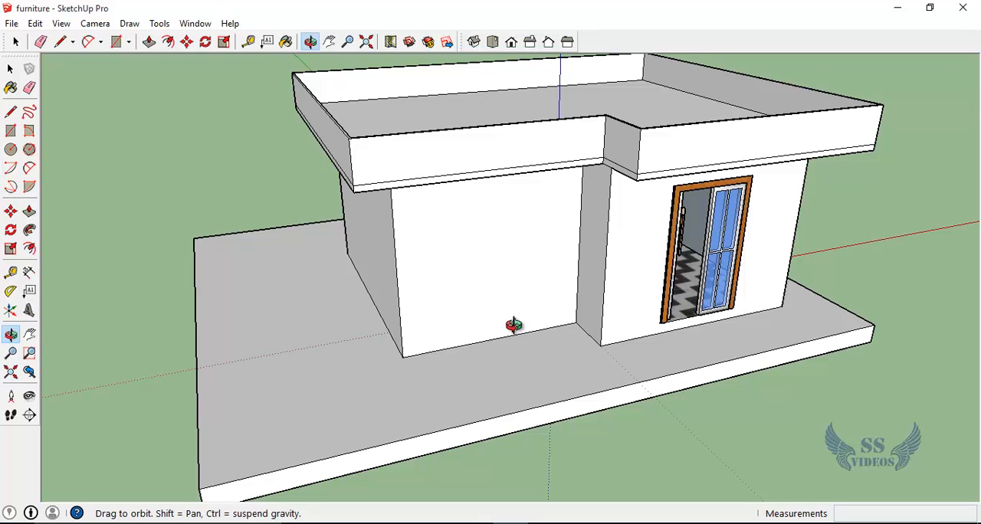
Step: Measure the height of the short return wall beside the front door, from the roof slab down to the base slab
{"action": "left_click_drag", "start_coordinate": [502, 325], "coordinate": [633, 230]}
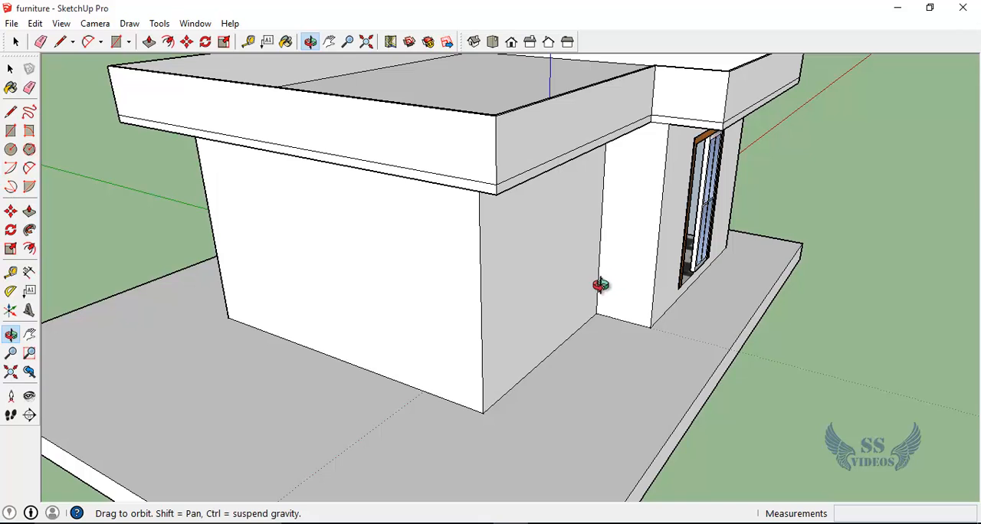
{"action": "left_click_drag", "start_coordinate": [600, 285], "coordinate": [633, 107]}
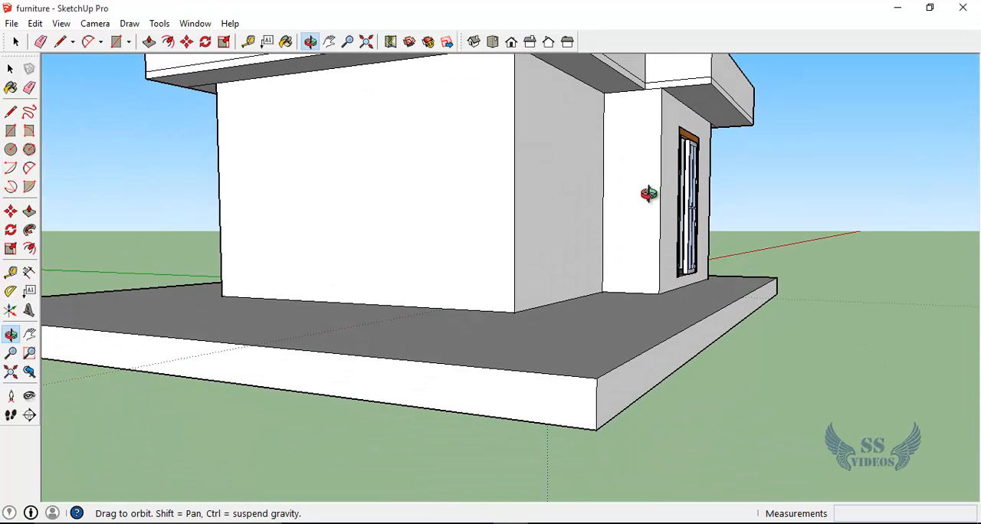
{"action": "key", "text": "t"}
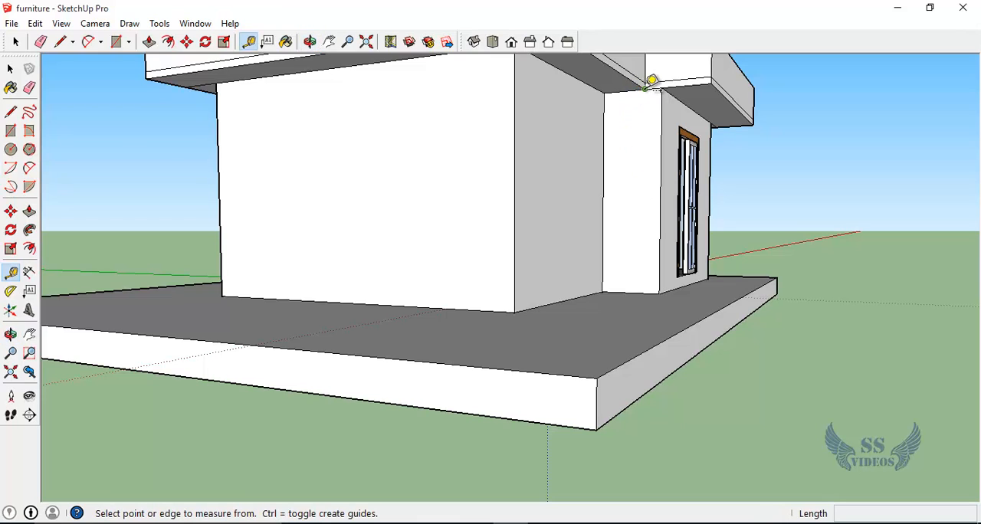
{"action": "scroll", "coordinate": [660, 81], "scroll_direction": "up", "scroll_amount": 4}
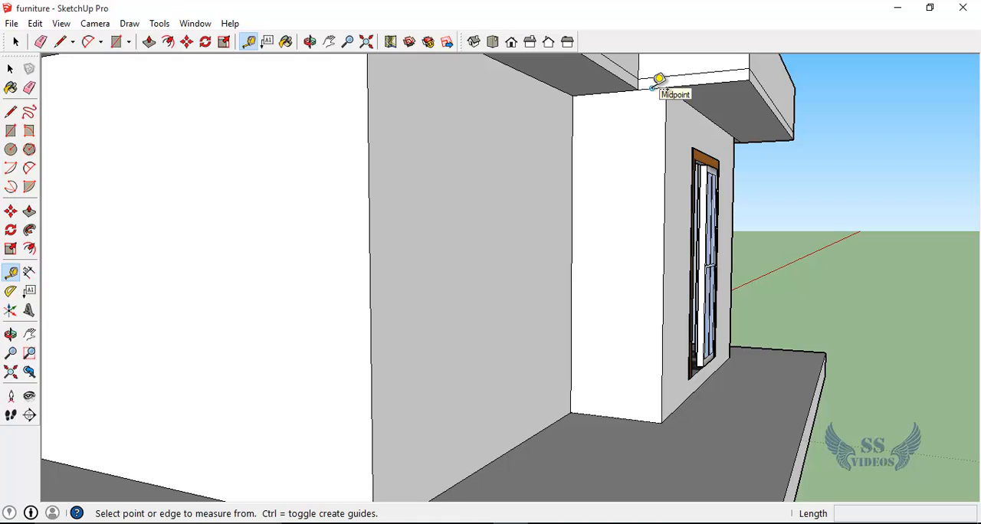
{"action": "left_click", "coordinate": [652, 88]}
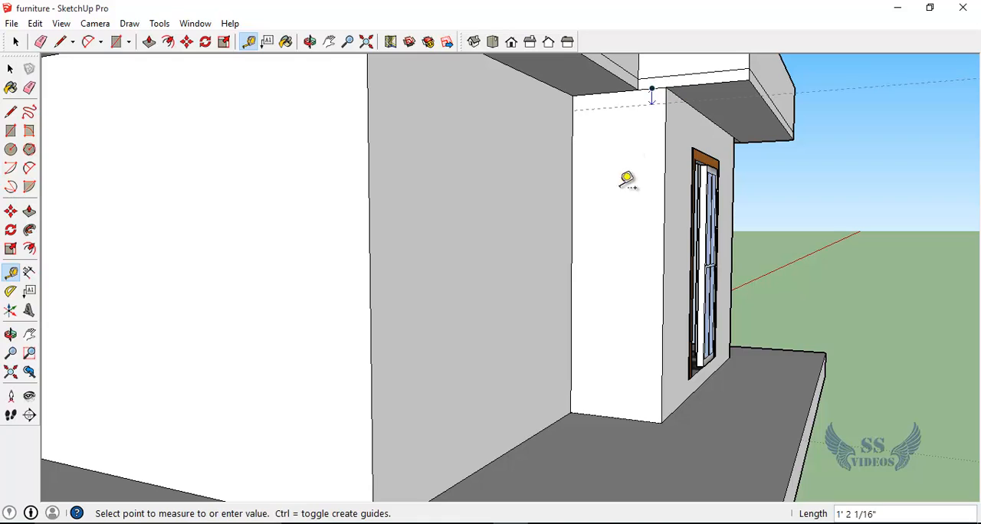
{"action": "left_click", "coordinate": [643, 414]}
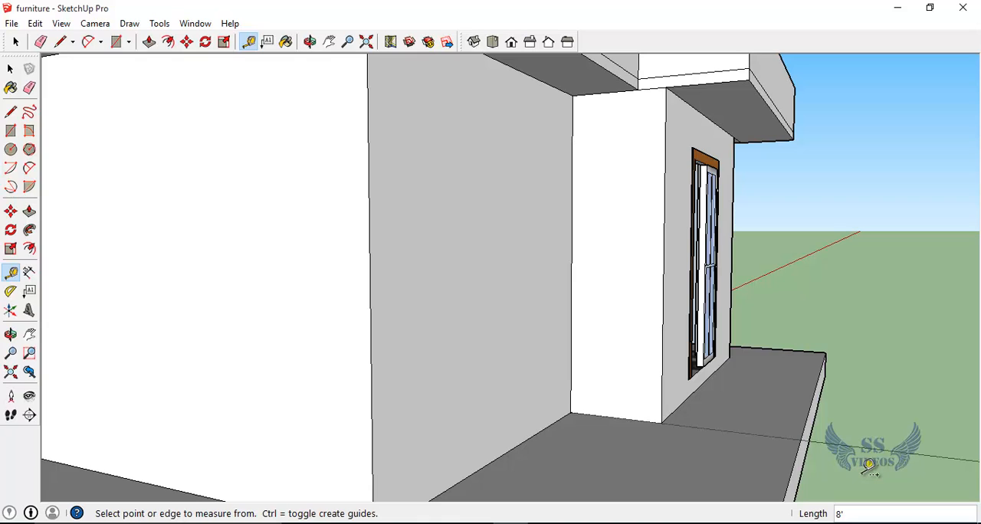
Step: Delete the linear dimension in front of the recessed front wall
{"action": "middle_click_drag", "start_coordinate": [892, 450], "coordinate": [591, 438]}
{"action": "left_click_drag", "start_coordinate": [591, 438], "coordinate": [509, 383]}
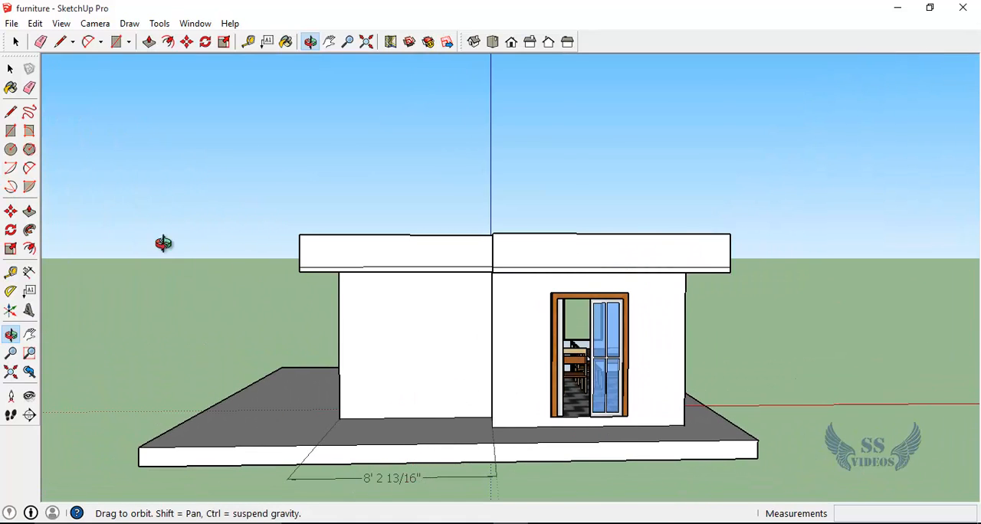
{"action": "left_click", "coordinate": [10, 69]}
{"action": "left_click", "coordinate": [310, 478]}
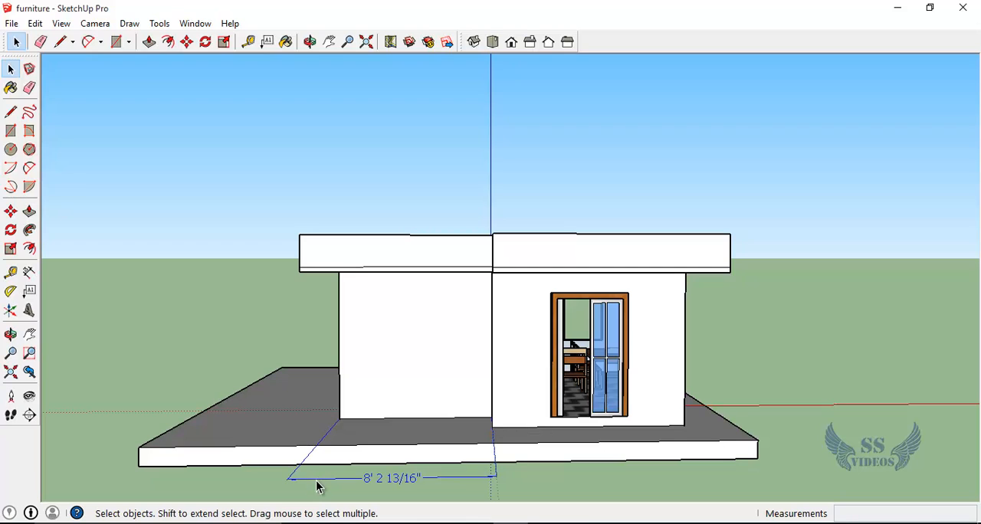
{"action": "key", "text": "Delete"}
Step: Dimension the bottom edge of the recessed front wall between its two corners, placing the dimension in front of the base slab
{"action": "scroll", "coordinate": [342, 420], "scroll_direction": "up", "scroll_amount": 5}
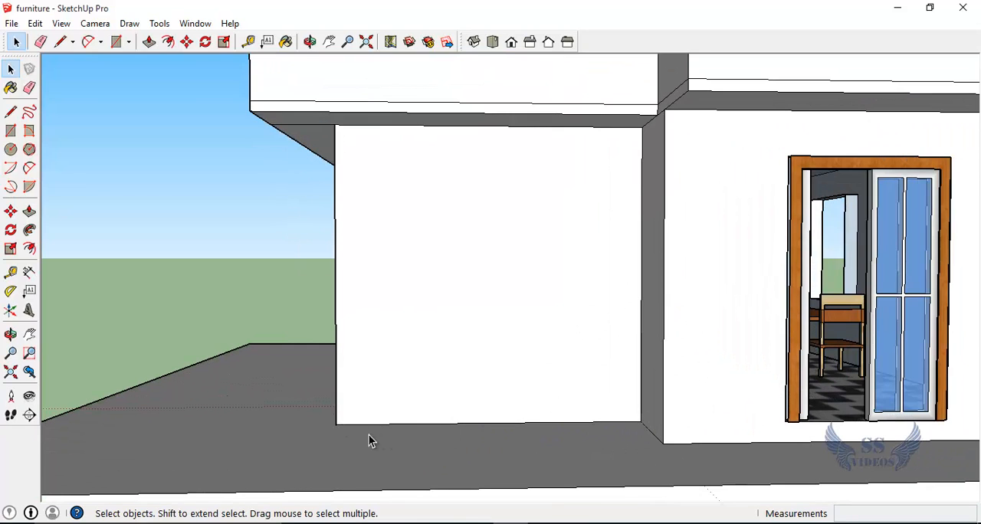
{"action": "scroll", "coordinate": [600, 418], "scroll_direction": "down", "scroll_amount": 4}
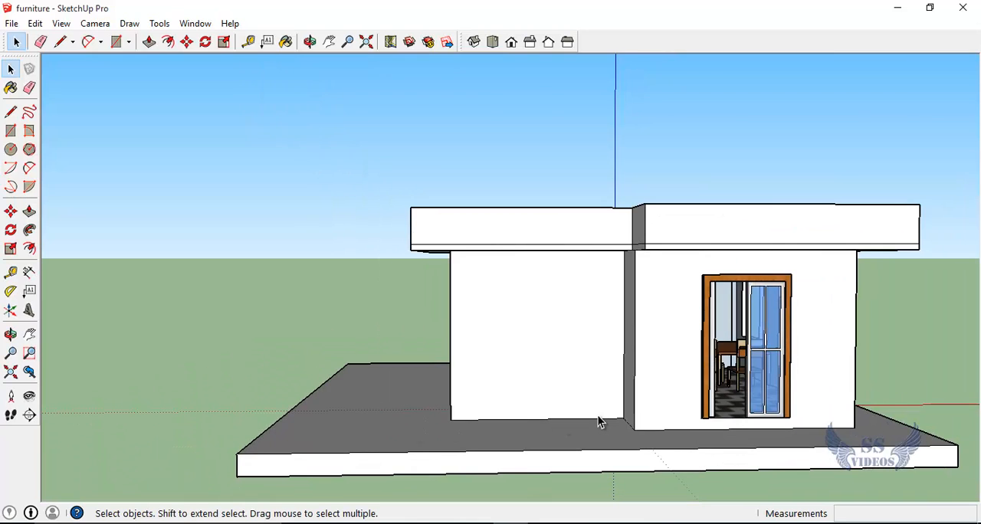
{"action": "scroll", "coordinate": [601, 420], "scroll_direction": "down", "scroll_amount": 2}
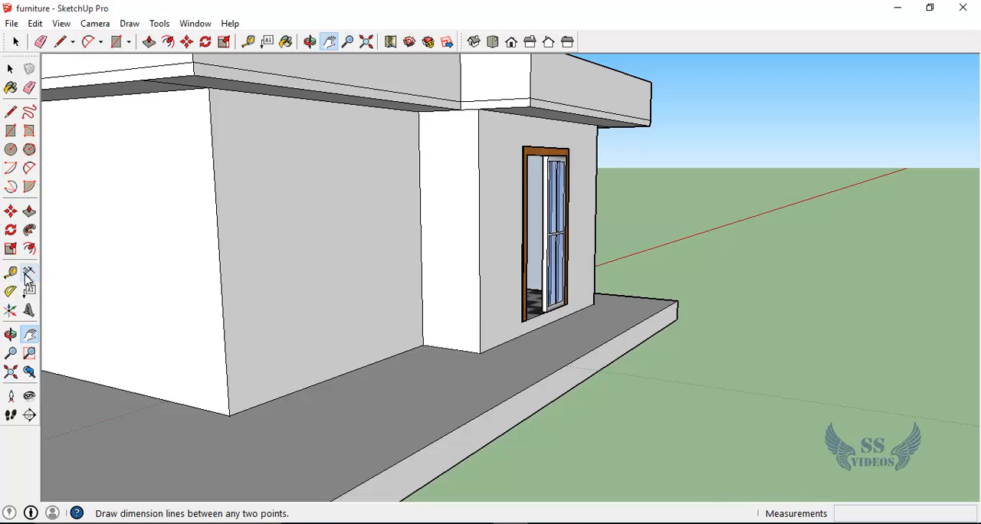
{"action": "left_click", "coordinate": [29, 274]}
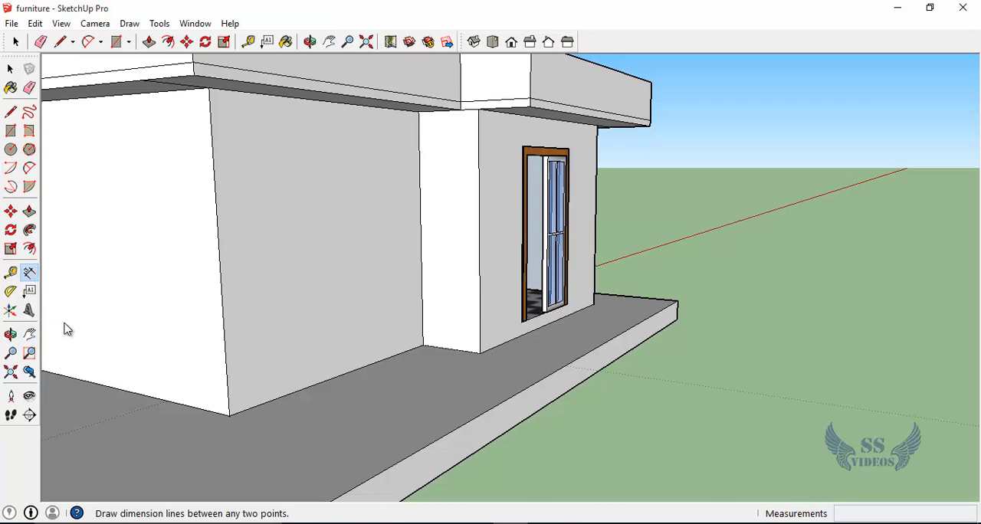
{"action": "left_click", "coordinate": [231, 418]}
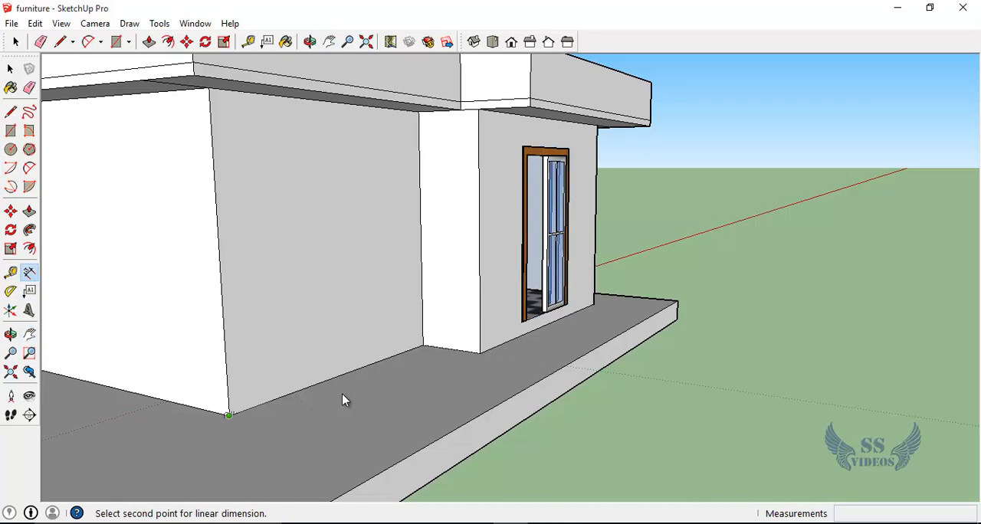
{"action": "left_click", "coordinate": [424, 345]}
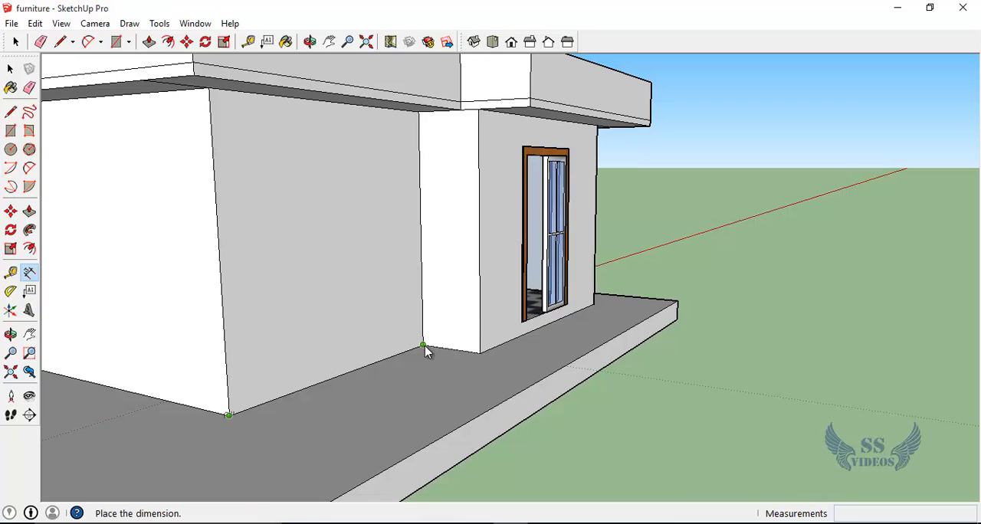
{"action": "left_click", "coordinate": [672, 407]}
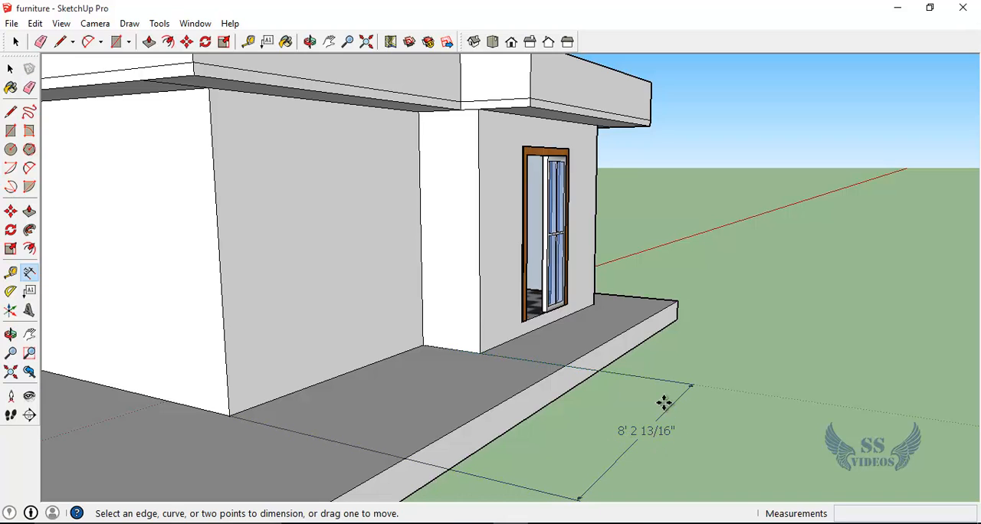
Step: Draw a ground rectangle in front of the house, setting its length to 8' 2 13/16" and its depth to about 2' 10 7/8"
{"action": "scroll", "coordinate": [664, 402], "scroll_direction": "down", "scroll_amount": 2}
{"action": "scroll", "coordinate": [663, 402], "scroll_direction": "down", "scroll_amount": 2}
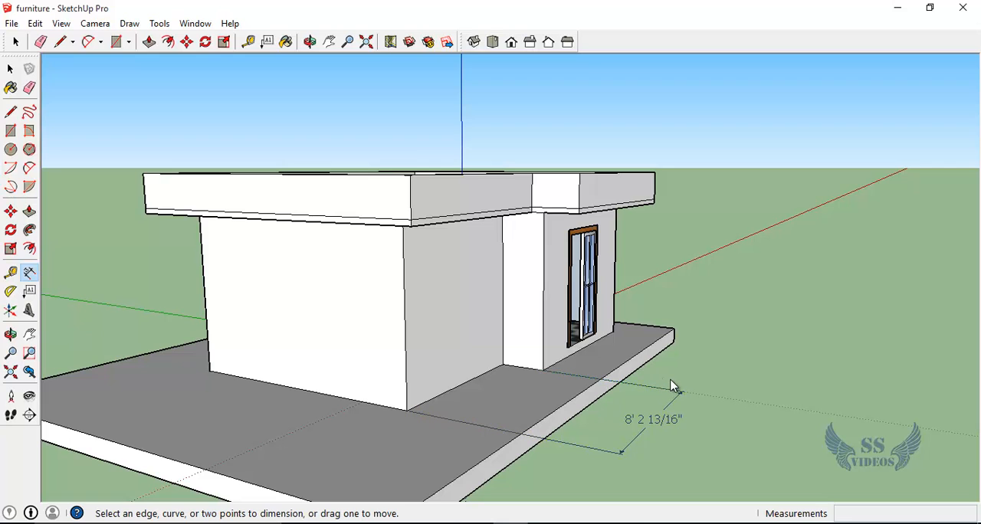
{"action": "key", "text": "o"}
{"action": "left_click_drag", "start_coordinate": [675, 373], "coordinate": [445, 363]}
{"action": "scroll", "coordinate": [446, 363], "scroll_direction": "down", "scroll_amount": 2}
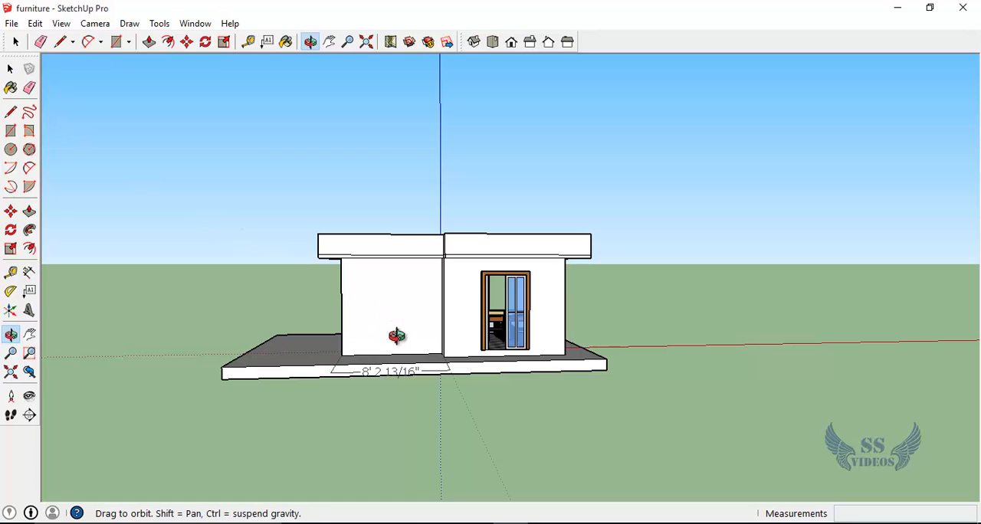
{"action": "left_click_drag", "start_coordinate": [446, 397], "coordinate": [447, 331], "text": "shift"}
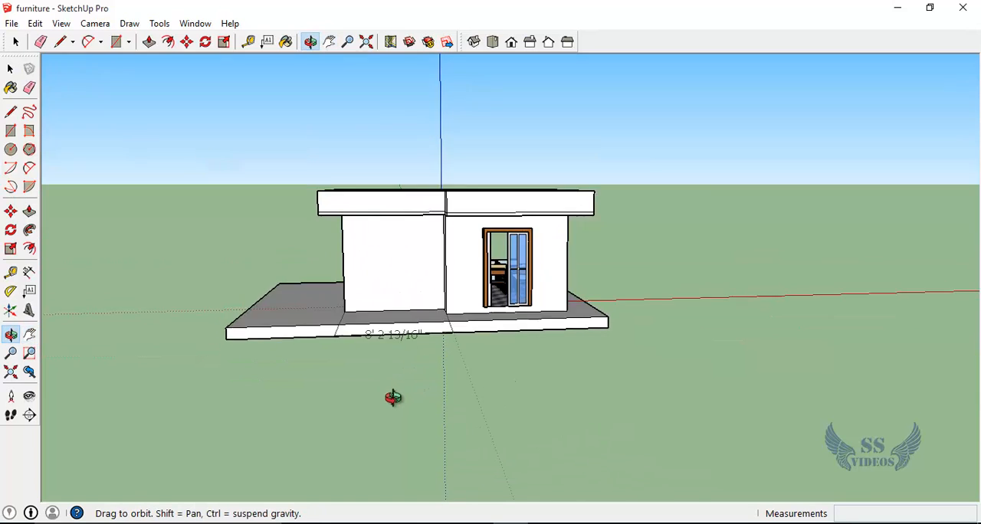
{"action": "left_click_drag", "start_coordinate": [393, 397], "coordinate": [375, 335]}
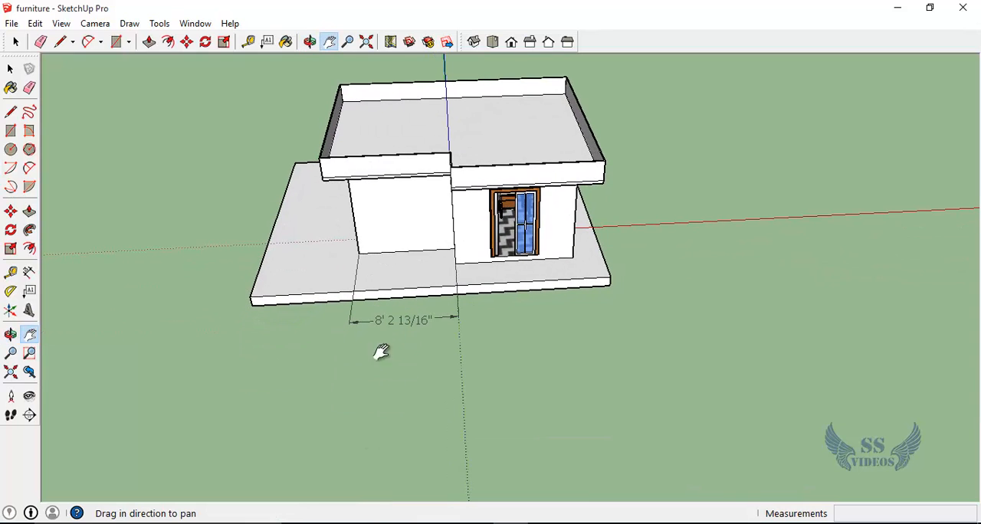
{"action": "key", "text": "r"}
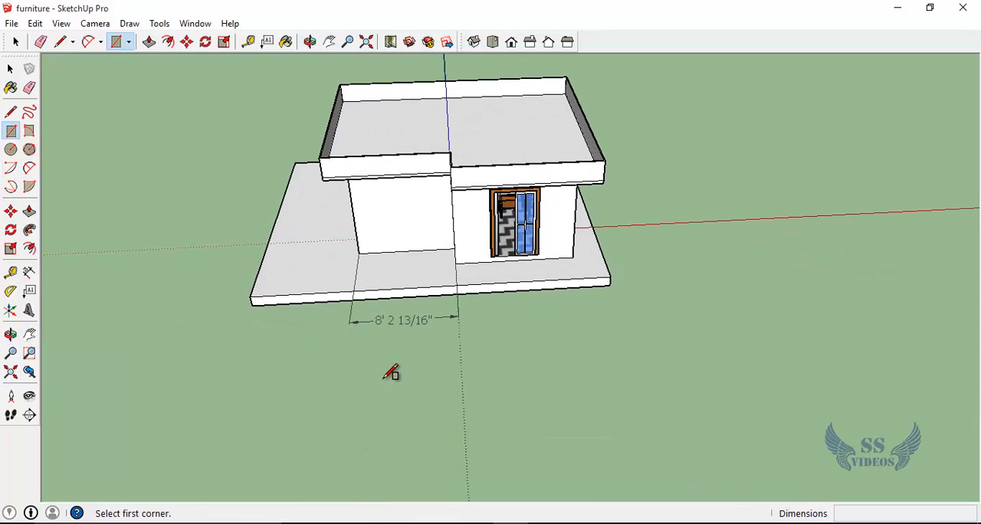
{"action": "left_click", "coordinate": [356, 385]}
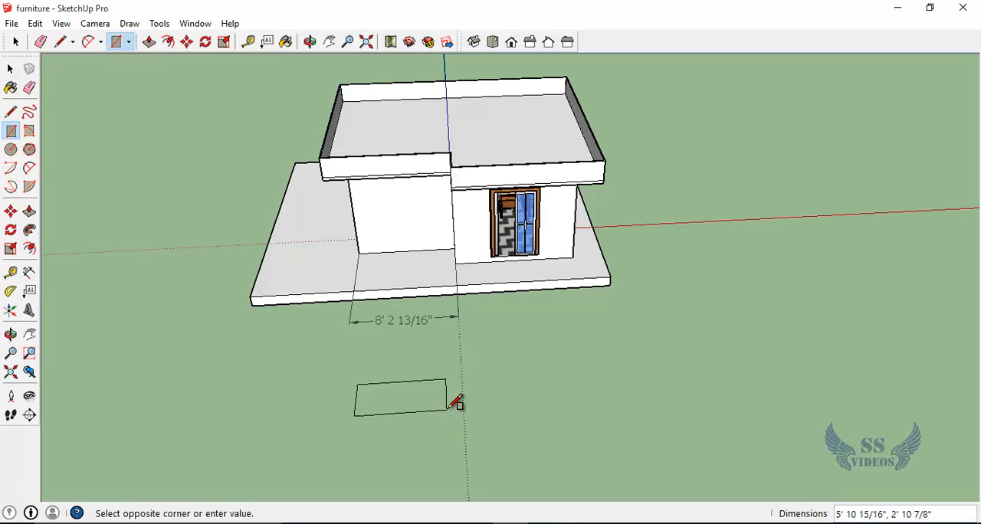
{"action": "left_click", "coordinate": [449, 409]}
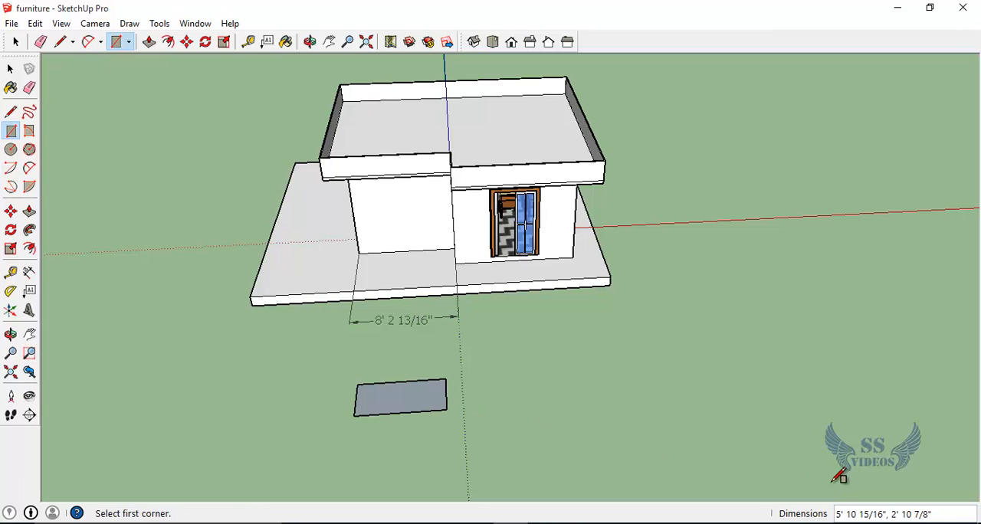
{"action": "key", "text": "BackSpace"}
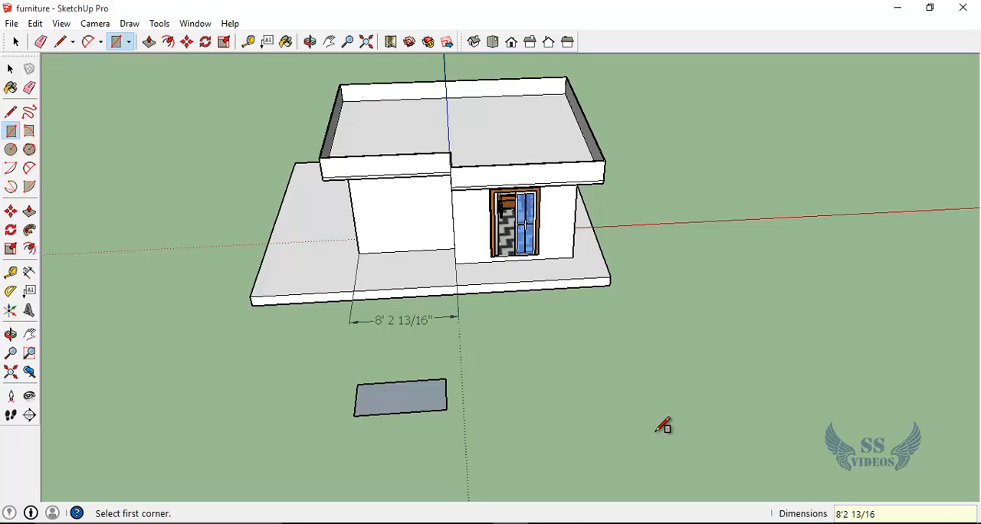
{"action": "key", "text": "Return"}
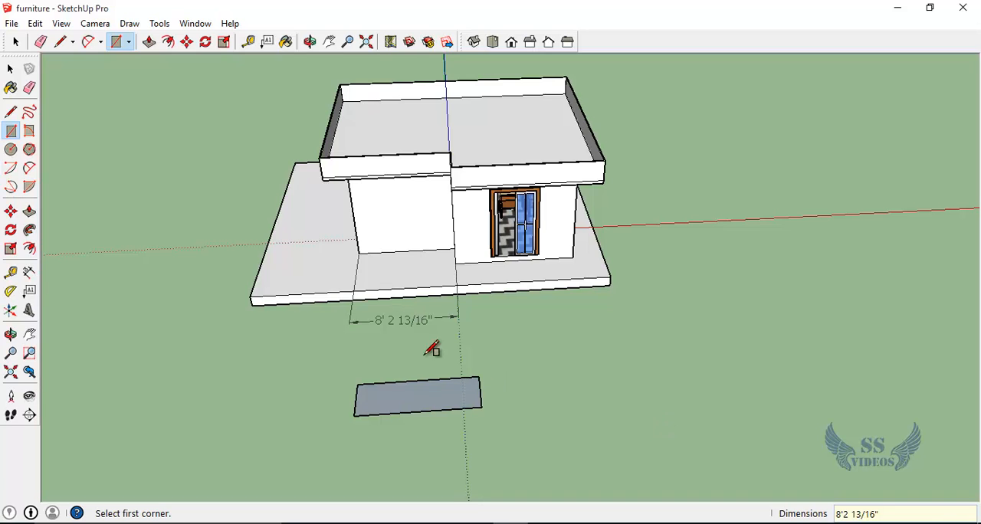
Step: Check the length of the new rectangle's long edge with a temporary linear dimension, without placing it
{"action": "scroll", "coordinate": [414, 418], "scroll_direction": "up", "scroll_amount": 5}
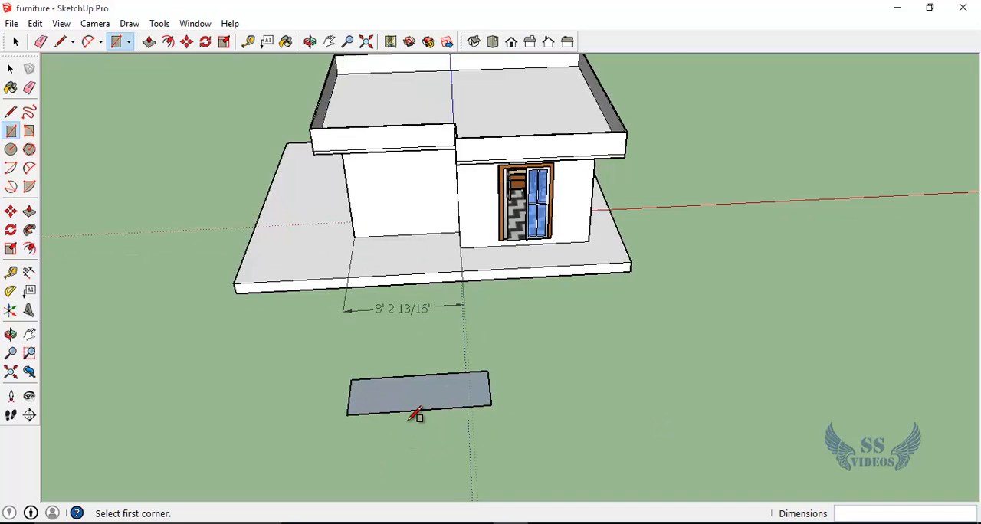
{"action": "scroll", "coordinate": [415, 418], "scroll_direction": "up", "scroll_amount": 1}
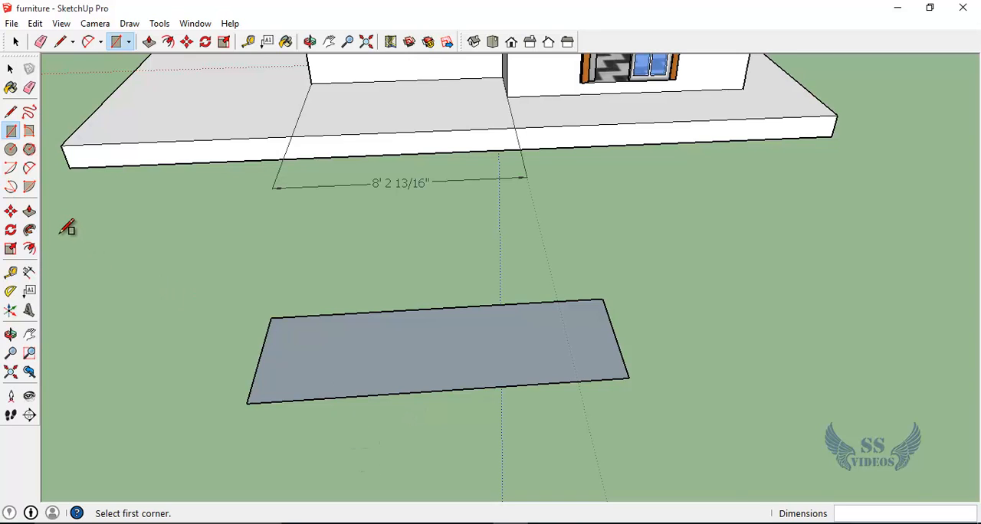
{"action": "left_click", "coordinate": [30, 273]}
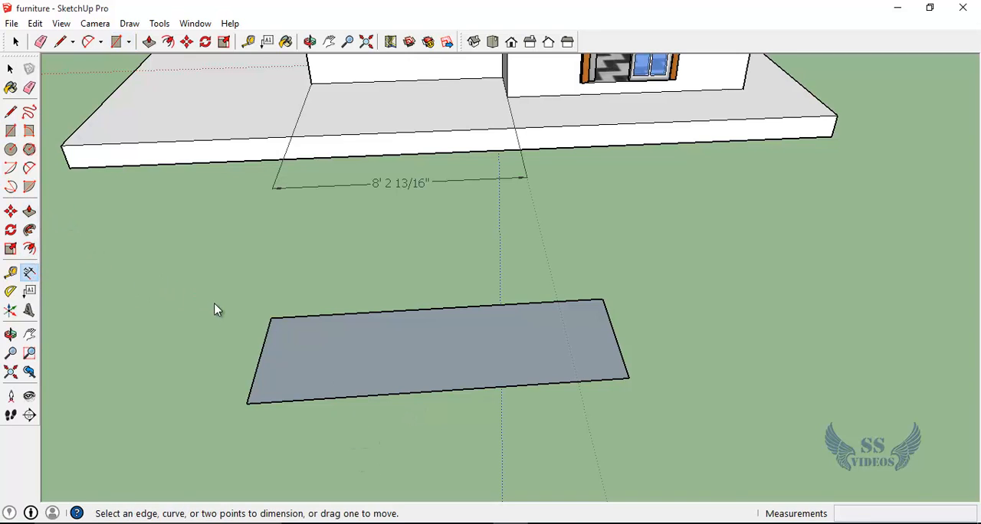
{"action": "left_click", "coordinate": [271, 319]}
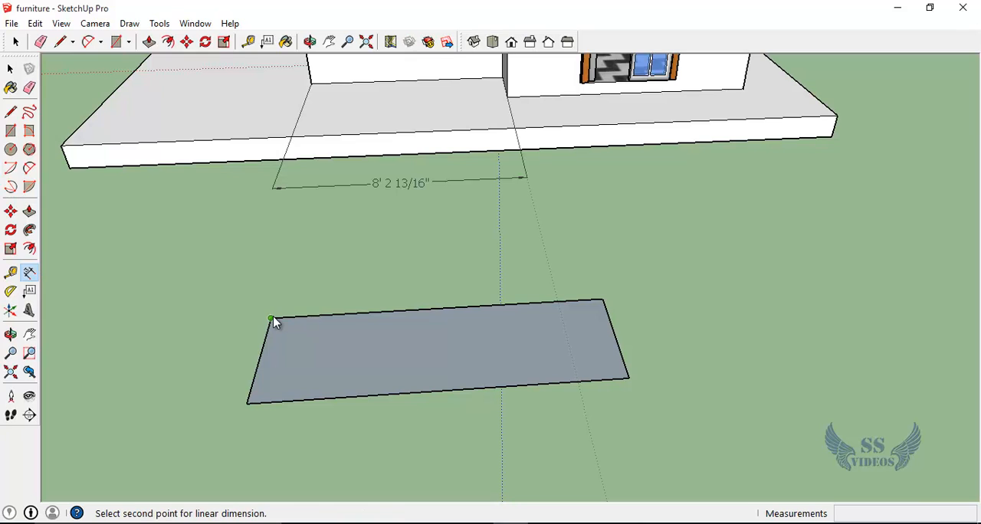
{"action": "left_click", "coordinate": [602, 299]}
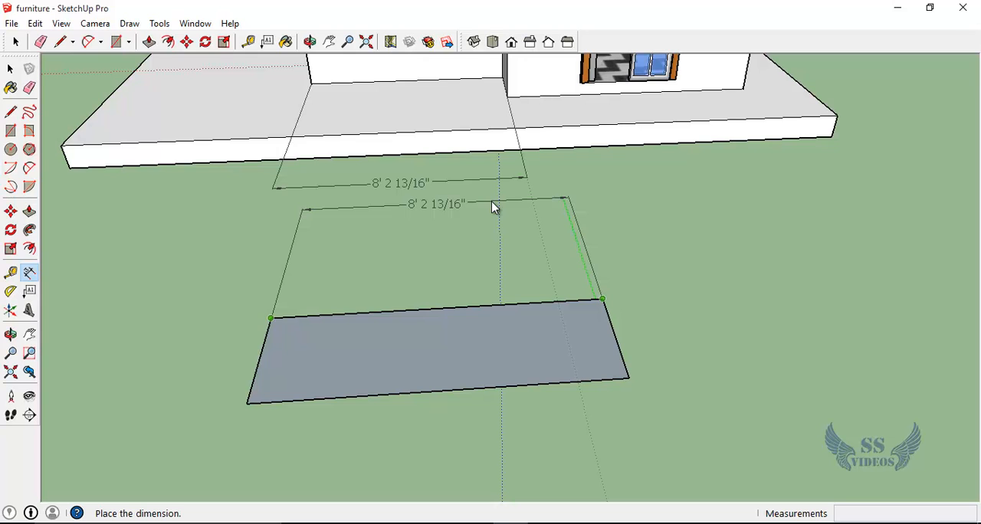
{"action": "key", "text": "Escape"}
Step: Extrude the rectangle in front of the house upward 8' into a block with Push/Pull
{"action": "scroll", "coordinate": [526, 318], "scroll_direction": "down", "scroll_amount": 5}
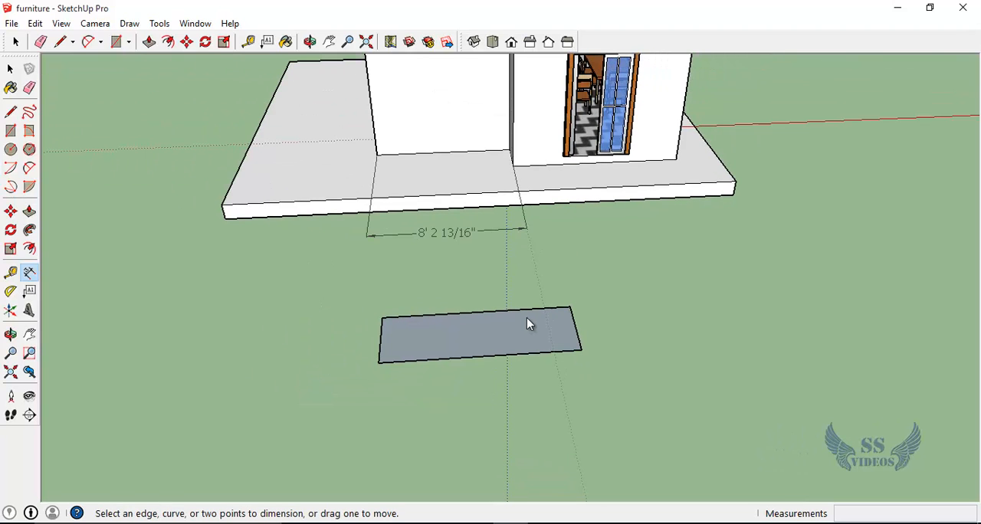
{"action": "middle_click_drag", "start_coordinate": [368, 380], "coordinate": [538, 343]}
{"action": "scroll", "coordinate": [612, 312], "scroll_direction": "up", "scroll_amount": 8}
{"action": "scroll", "coordinate": [613, 313], "scroll_direction": "down", "scroll_amount": 7}
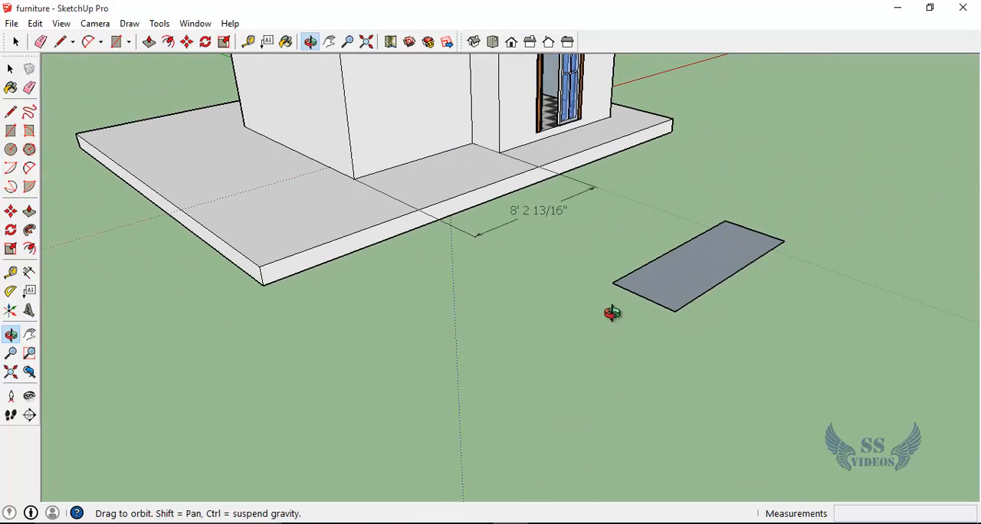
{"action": "middle_click_drag", "start_coordinate": [652, 313], "coordinate": [541, 377], "text": "shift"}
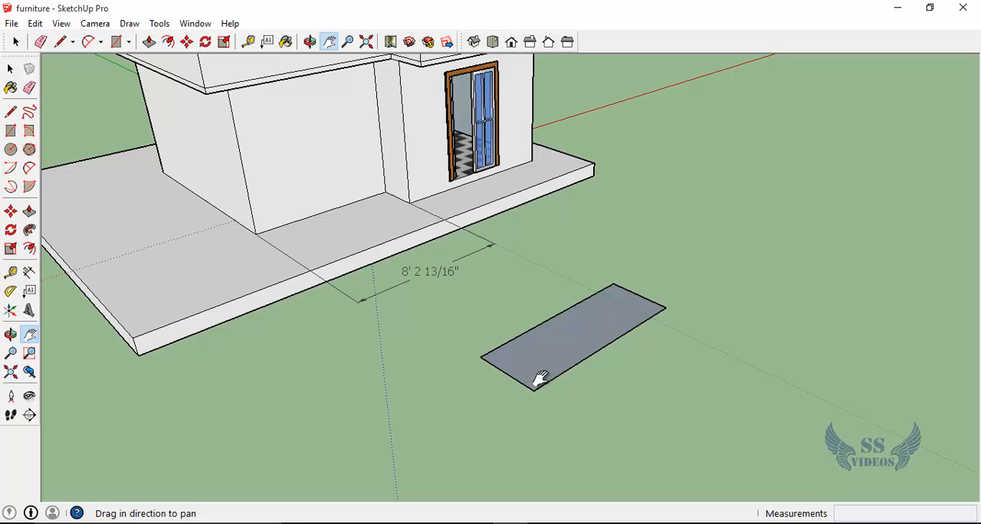
{"action": "key", "text": "p"}
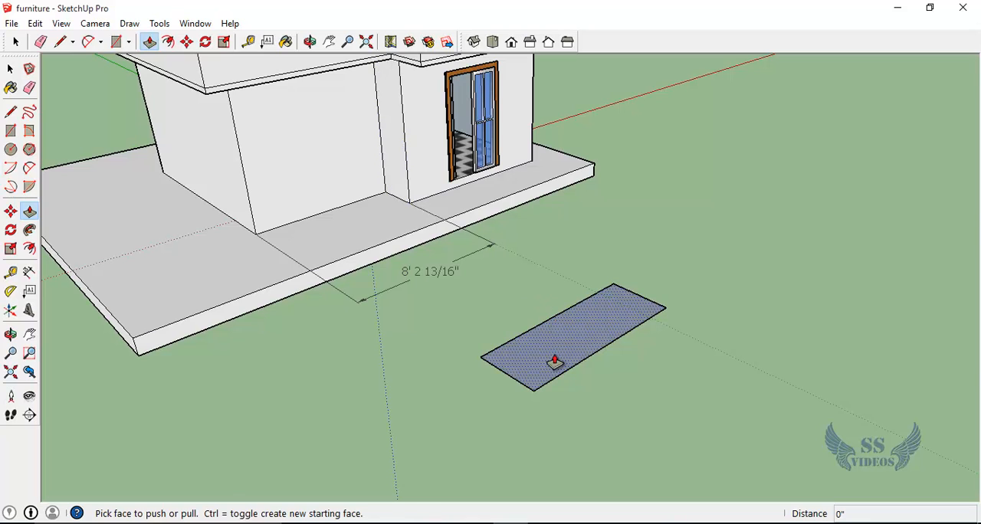
{"action": "left_click", "coordinate": [555, 361]}
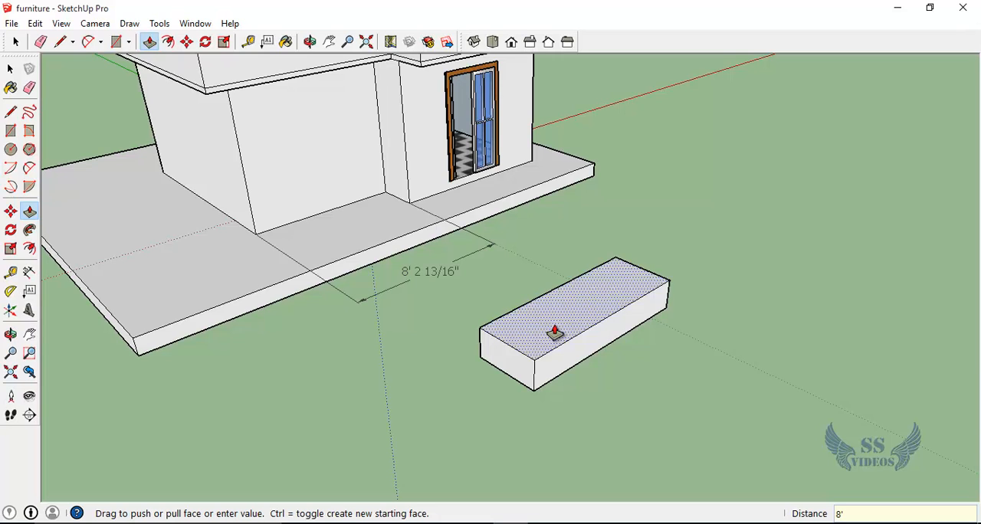
{"action": "key", "text": "Return"}
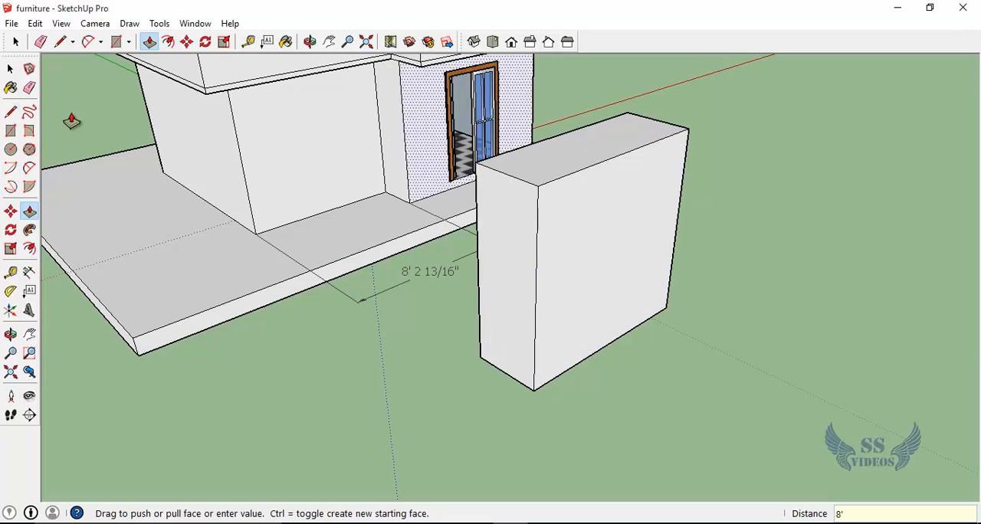
Step: Delete the linear dimension placed in front of the base slab
{"action": "left_click", "coordinate": [11, 69]}
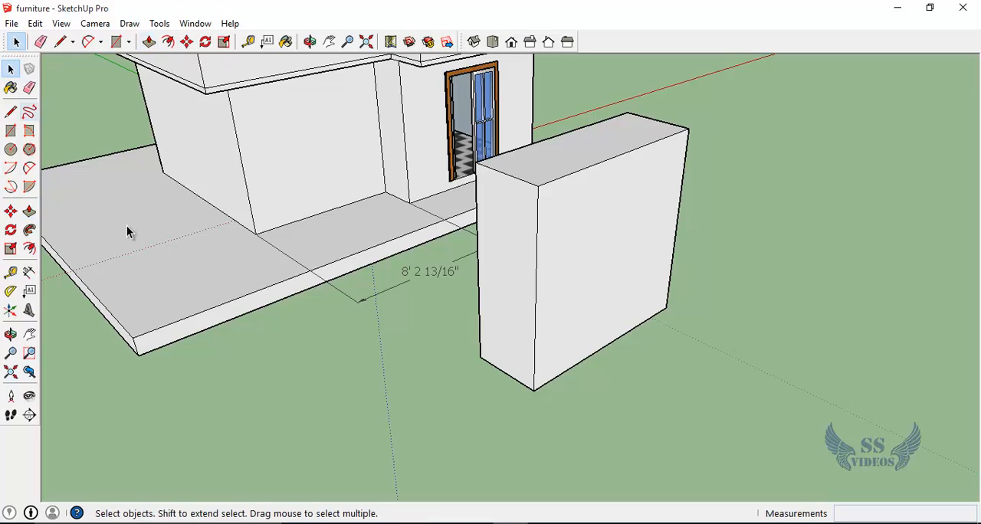
{"action": "left_click", "coordinate": [343, 294]}
{"action": "key", "text": "Delete"}
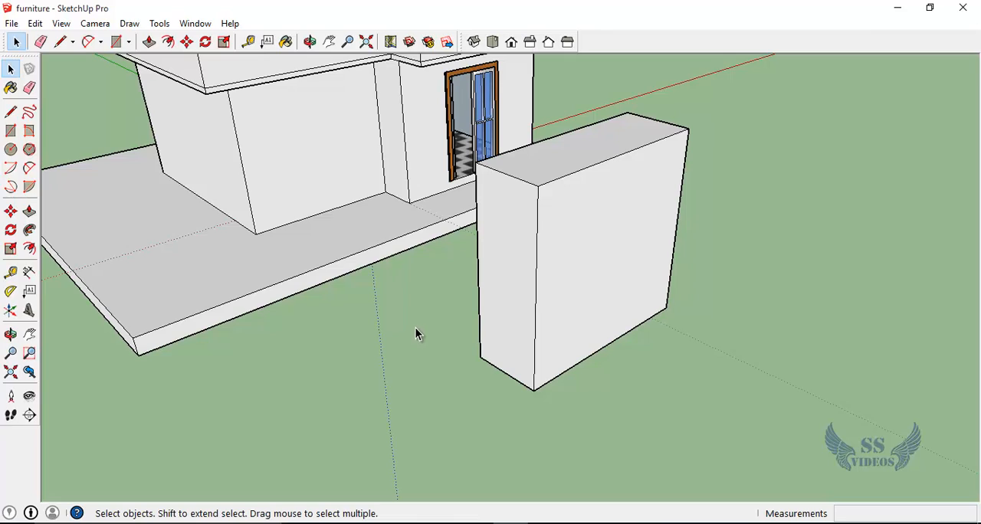
{"action": "key", "text": "o"}
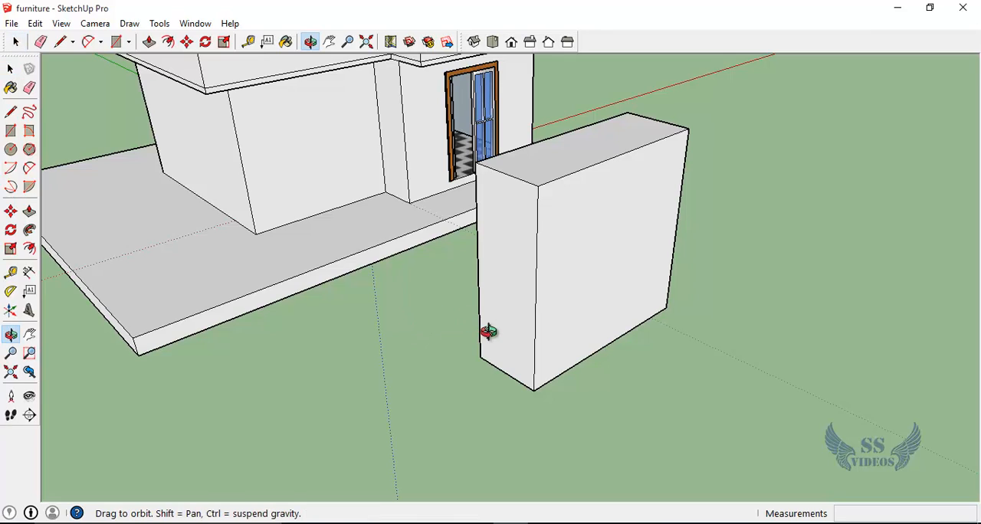
{"action": "left_click_drag", "start_coordinate": [486, 333], "coordinate": [457, 336]}
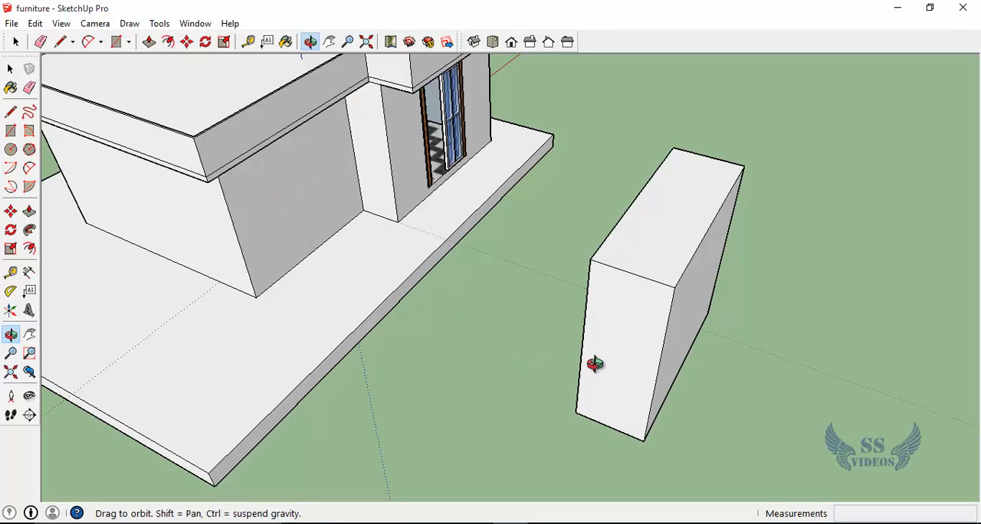
{"action": "left_click_drag", "start_coordinate": [687, 349], "coordinate": [481, 315]}
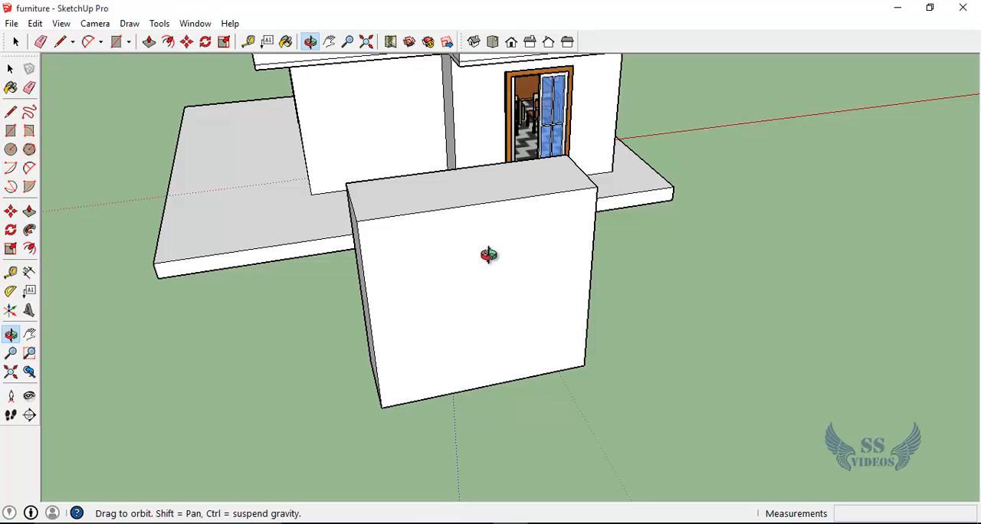
{"action": "left_click_drag", "start_coordinate": [488, 276], "coordinate": [456, 248]}
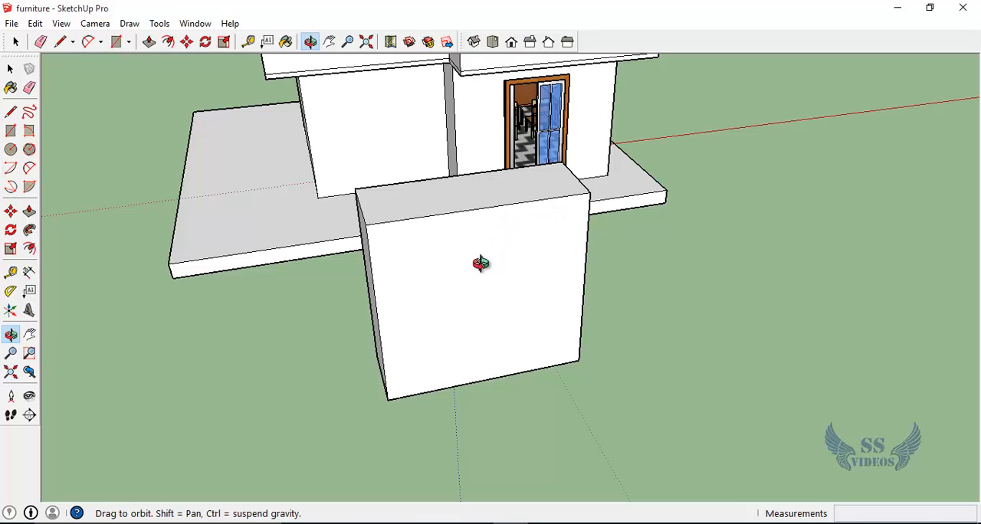
{"action": "scroll", "coordinate": [391, 264], "scroll_direction": "up", "scroll_amount": 2}
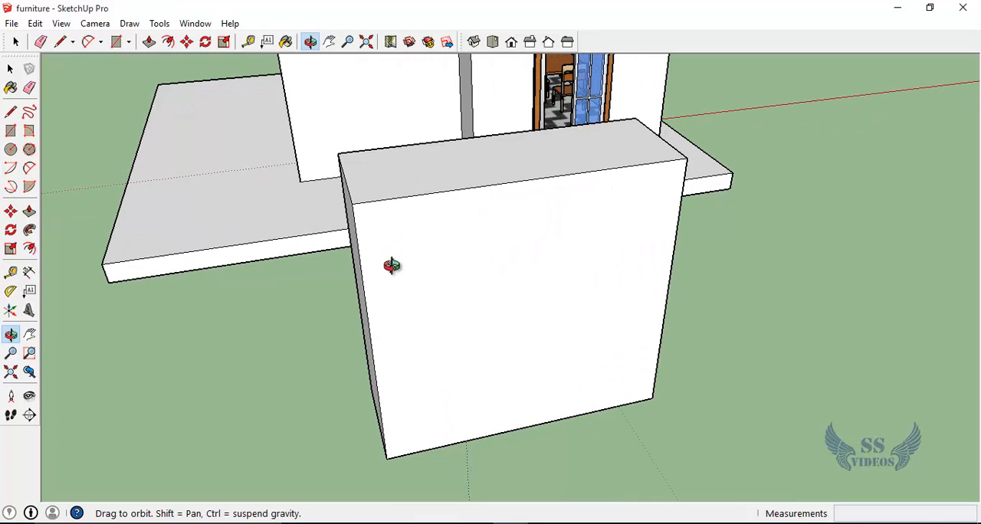
{"action": "left_click_drag", "start_coordinate": [381, 324], "coordinate": [277, 161]}
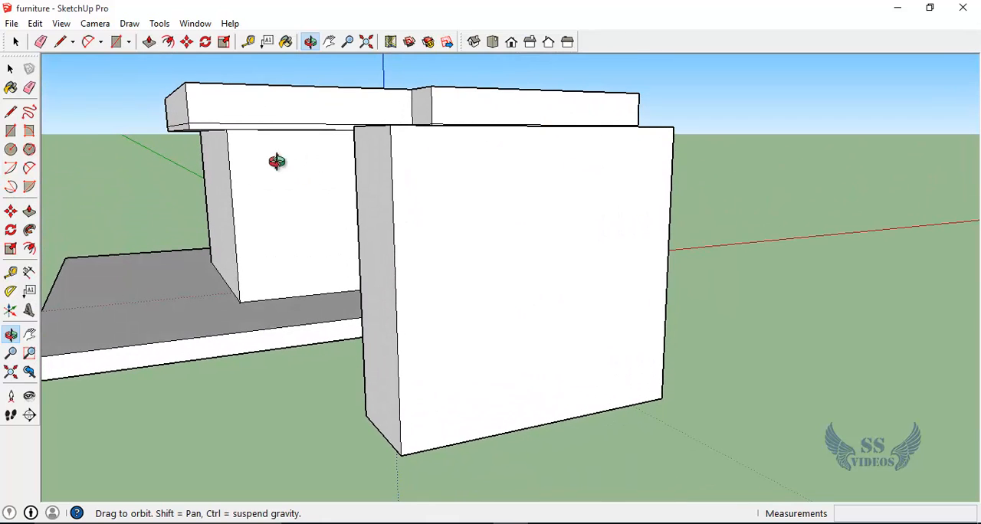
{"action": "left_click", "coordinate": [10, 69]}
{"action": "left_click", "coordinate": [501, 285]}
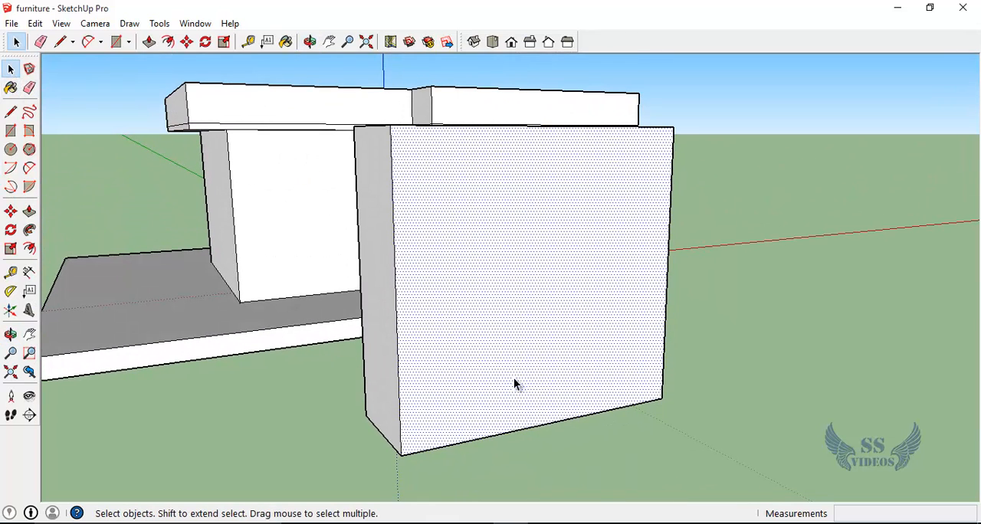
{"action": "right_click", "coordinate": [488, 253]}
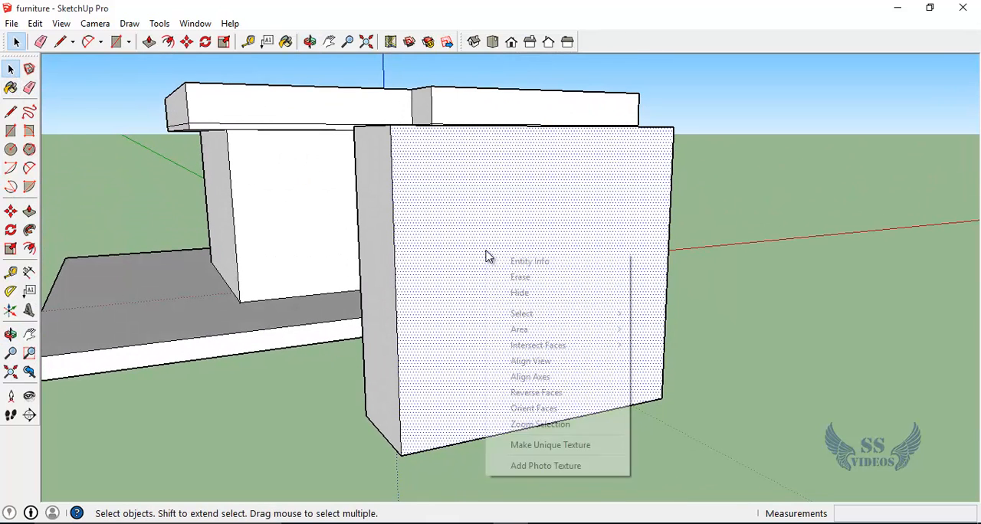
{"action": "left_click", "coordinate": [755, 296]}
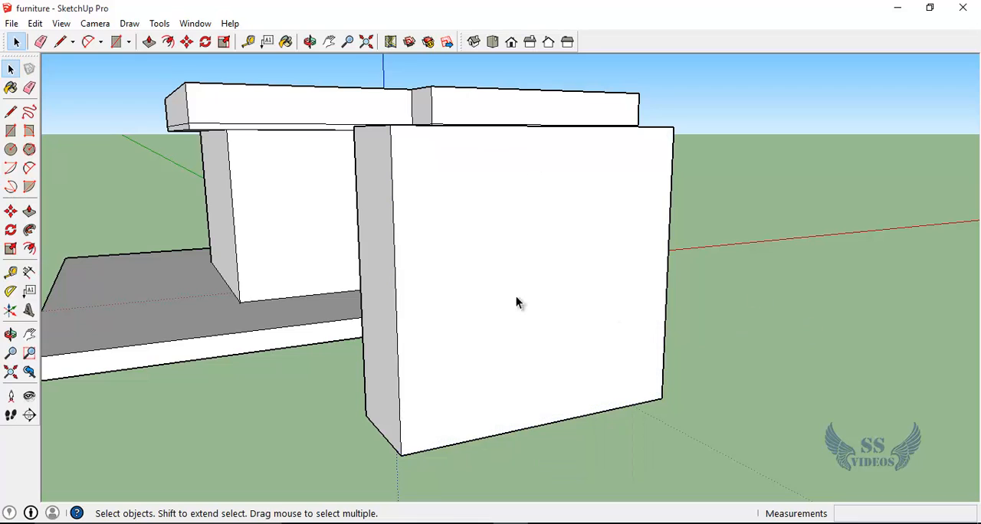
Step: Divide one vertical edge of the block's large outer face into 16 equal segments
{"action": "left_click", "coordinate": [395, 270]}
{"action": "right_click", "coordinate": [395, 270]}
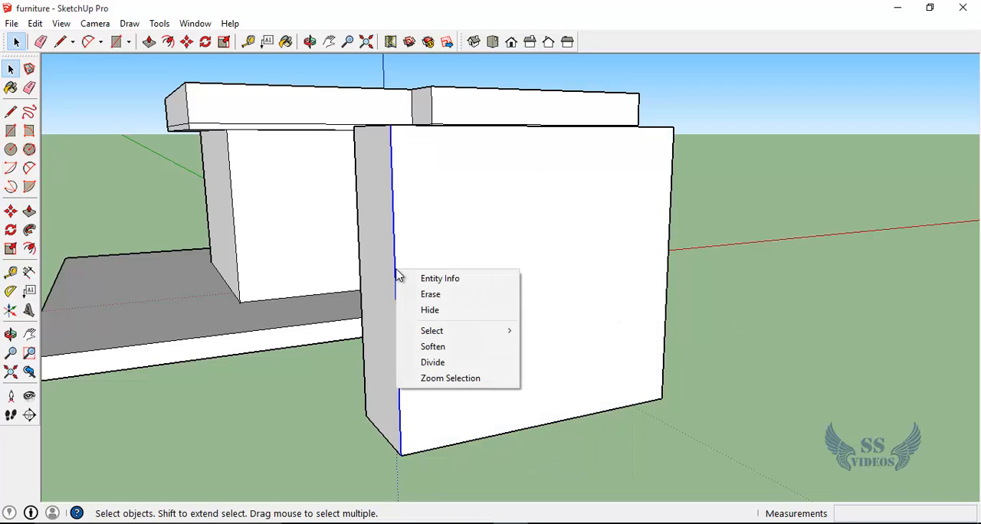
{"action": "left_click", "coordinate": [445, 370]}
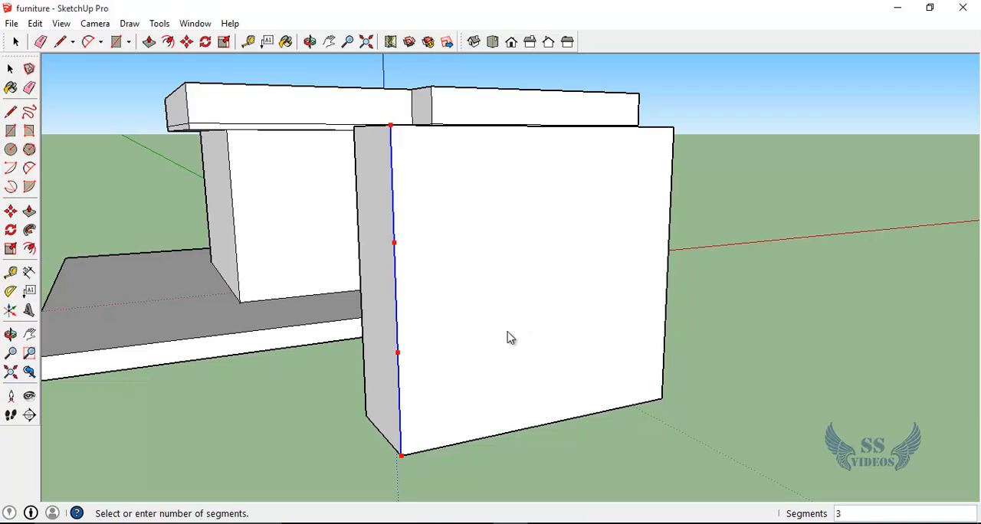
{"action": "left_click", "coordinate": [475, 356]}
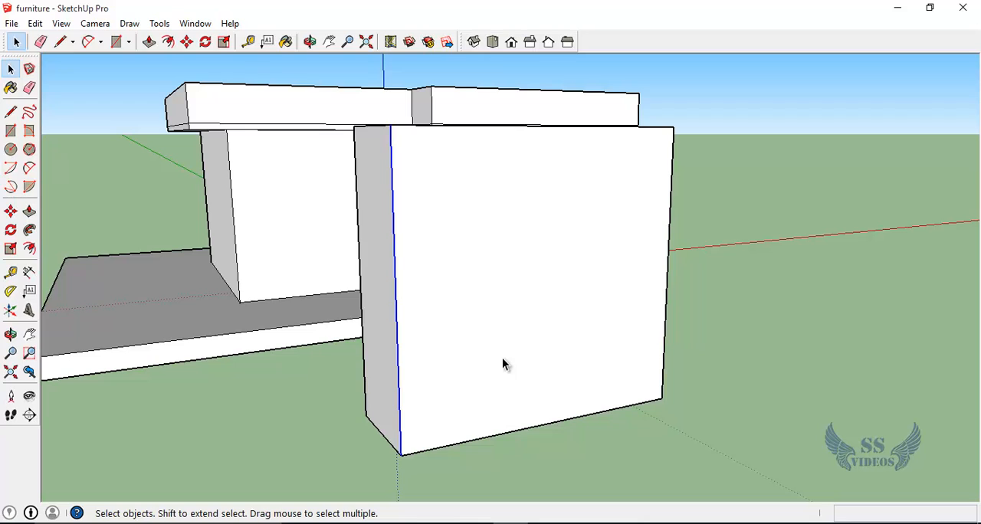
{"action": "left_click", "coordinate": [598, 452]}
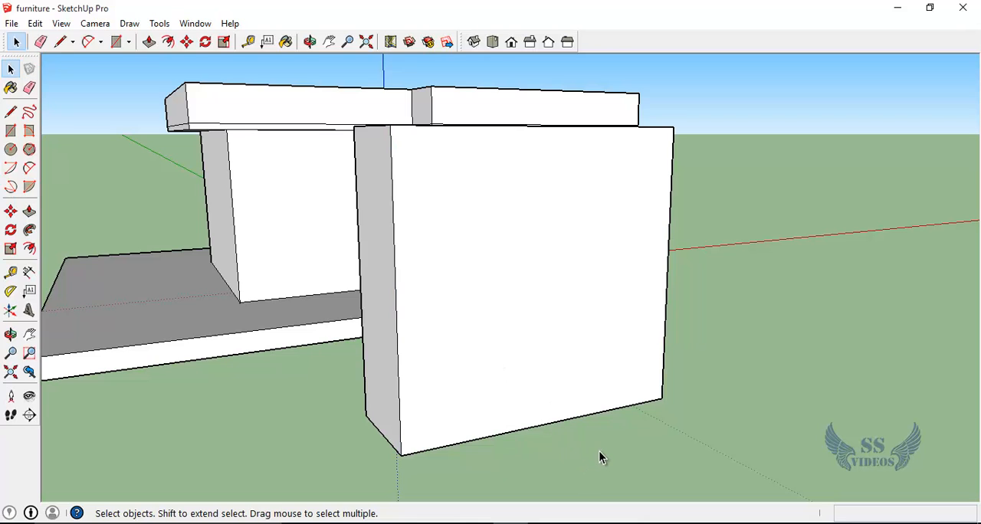
Step: Draw horizontal lines across the block's large outer face from every division point on its vertical edge to the opposite edge
{"action": "scroll", "coordinate": [417, 165], "scroll_direction": "up", "scroll_amount": 2}
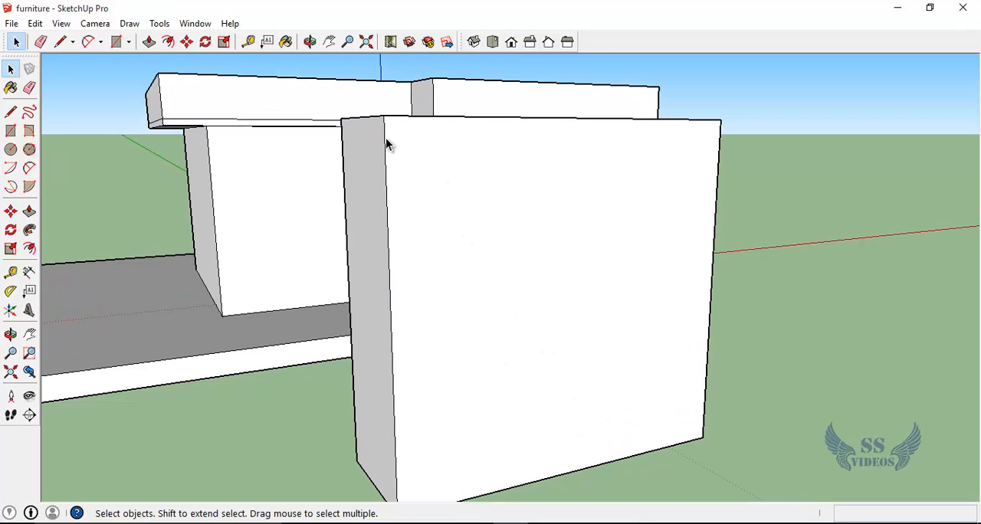
{"action": "scroll", "coordinate": [390, 160], "scroll_direction": "up", "scroll_amount": 2}
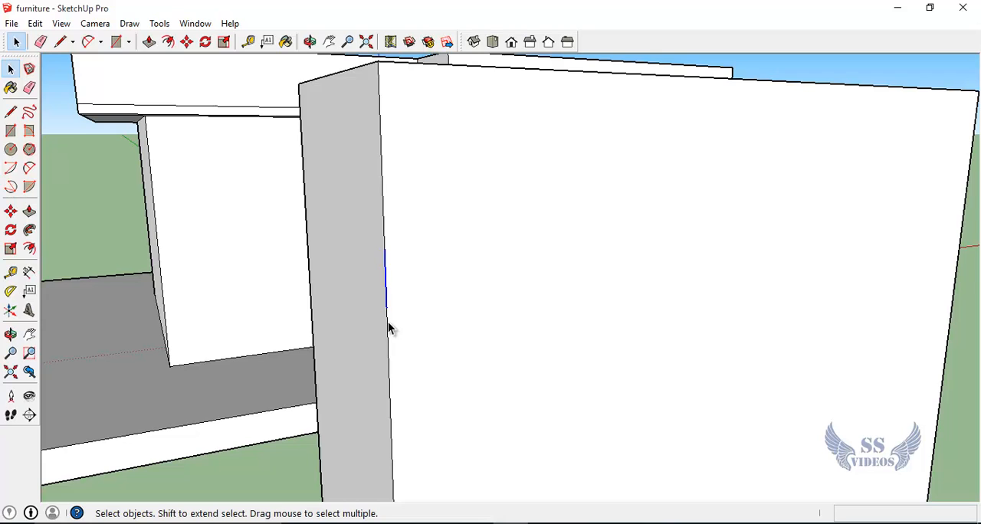
{"action": "scroll", "coordinate": [420, 312], "scroll_direction": "down", "scroll_amount": 4}
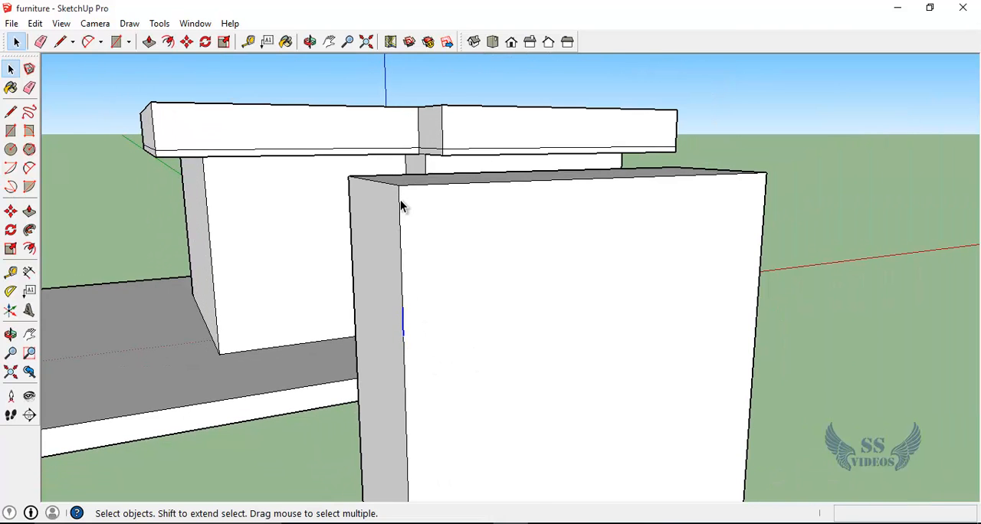
{"action": "left_click", "coordinate": [17, 114]}
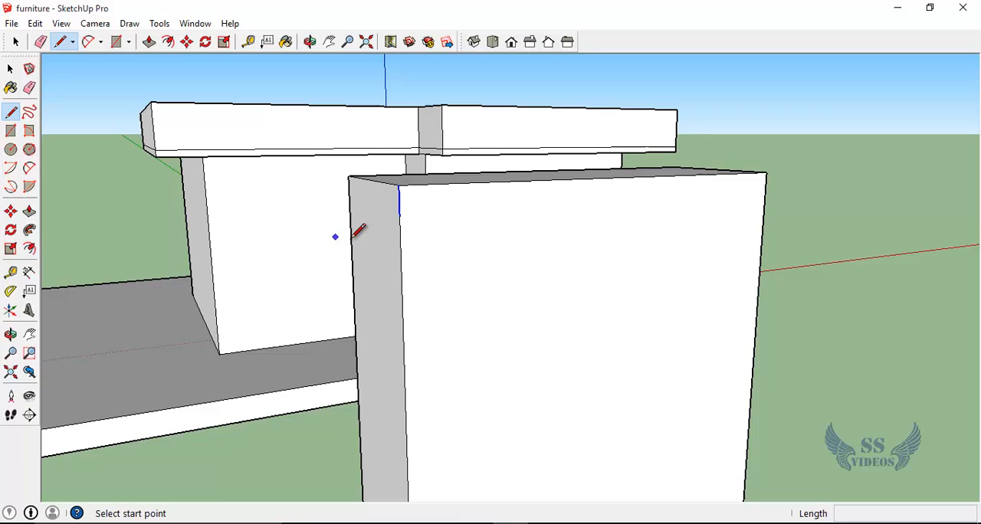
{"action": "left_click", "coordinate": [398, 216]}
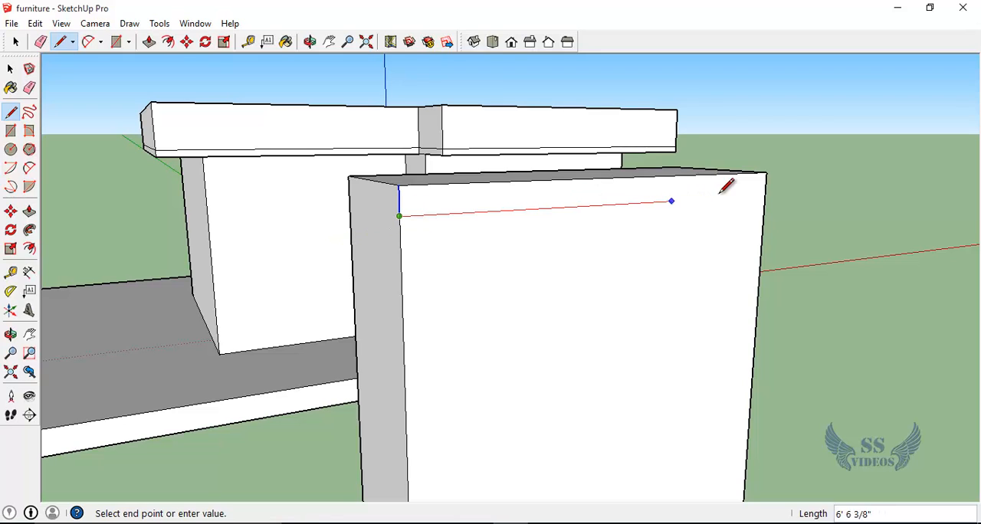
{"action": "left_click", "coordinate": [765, 197]}
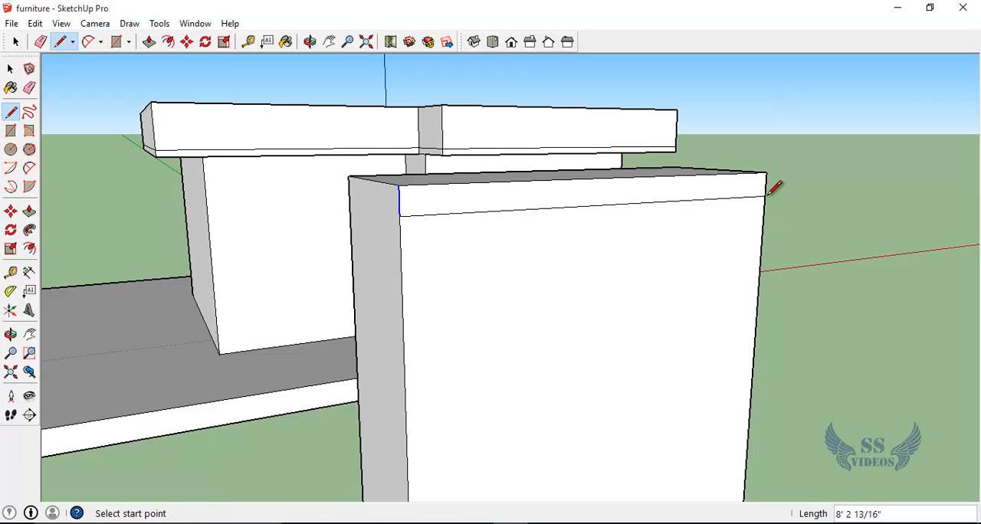
{"action": "left_click", "coordinate": [400, 247]}
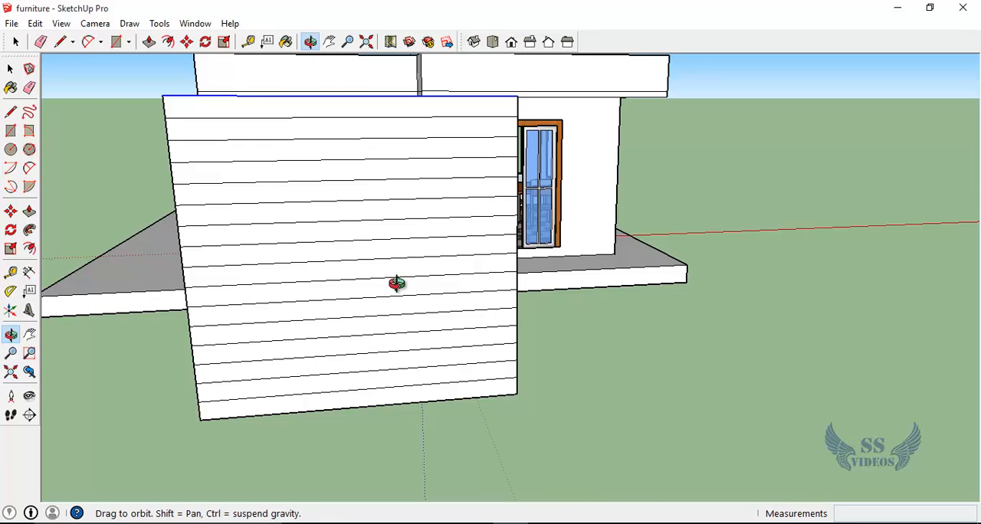
Step: Divide the top edge of the block's lined face into 10 equal segments
{"action": "left_click_drag", "start_coordinate": [248, 296], "coordinate": [321, 368]}
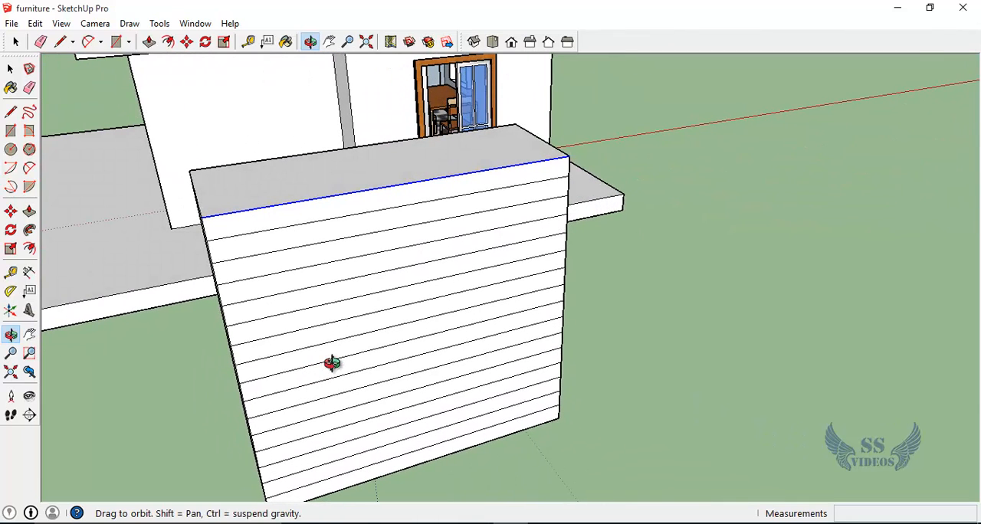
{"action": "key", "text": "space"}
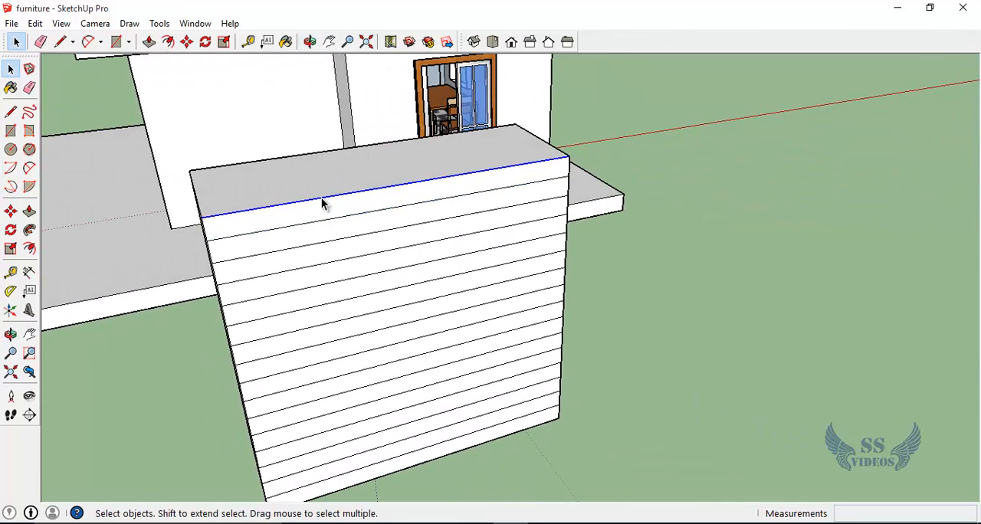
{"action": "scroll", "coordinate": [321, 198], "scroll_direction": "up", "scroll_amount": 3}
{"action": "scroll", "coordinate": [320, 198], "scroll_direction": "down", "scroll_amount": 1}
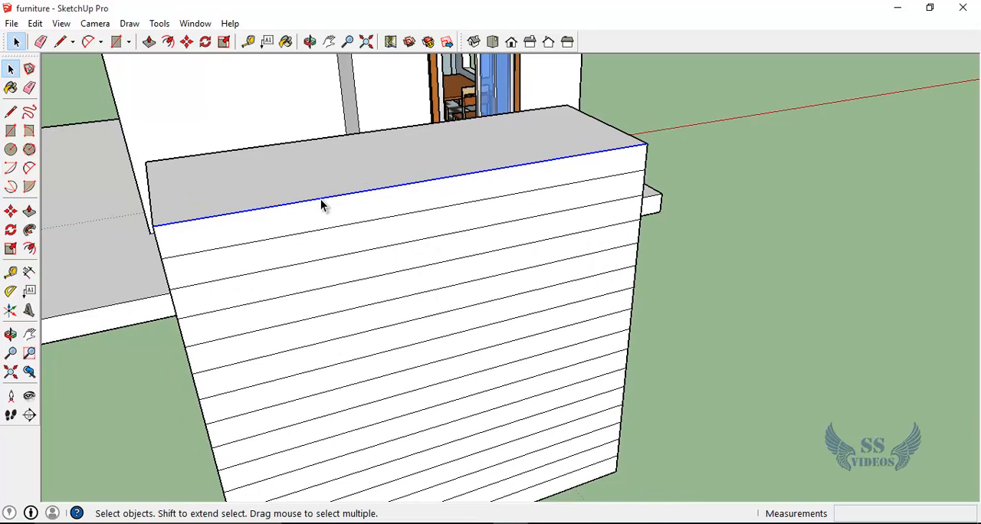
{"action": "right_click", "coordinate": [320, 199]}
{"action": "left_click", "coordinate": [351, 293]}
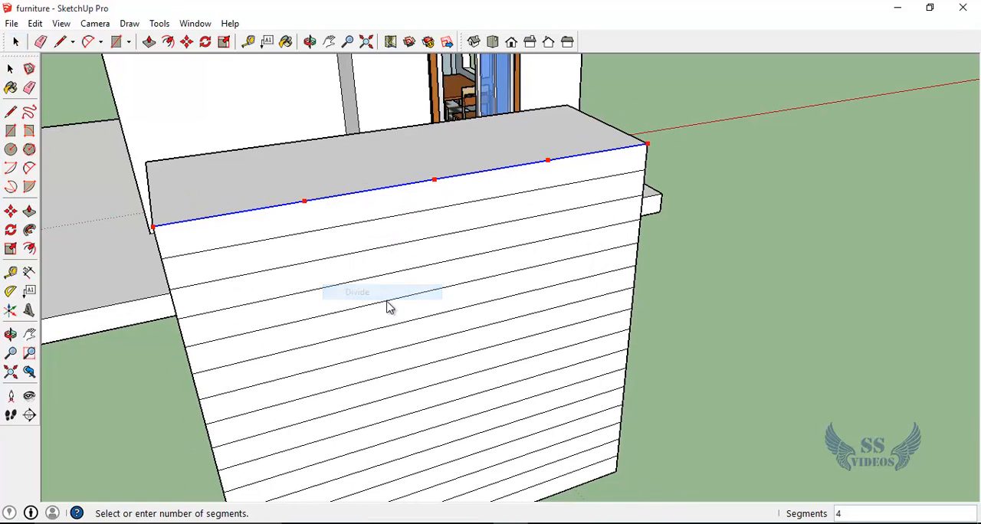
{"action": "left_click", "coordinate": [707, 397]}
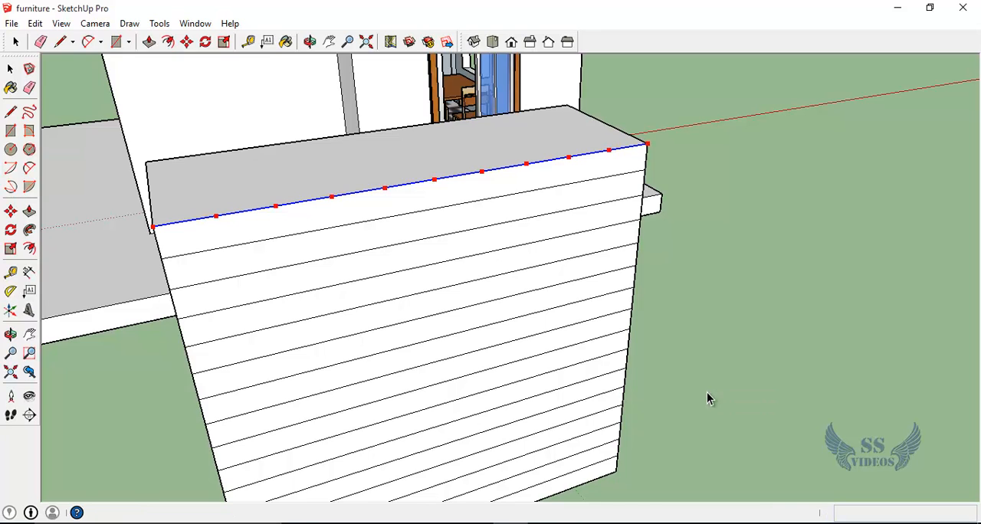
{"action": "scroll", "coordinate": [355, 235], "scroll_direction": "down", "scroll_amount": 1}
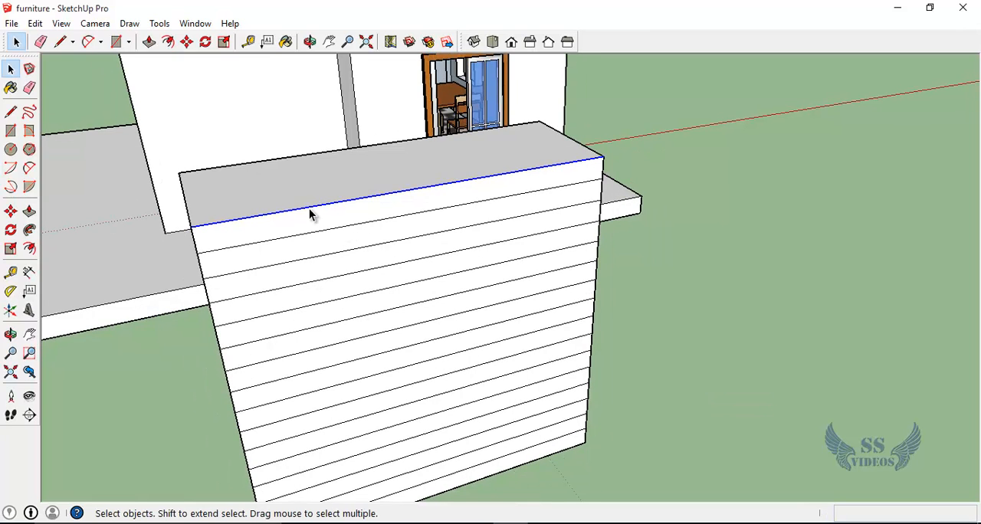
{"action": "left_click", "coordinate": [246, 215]}
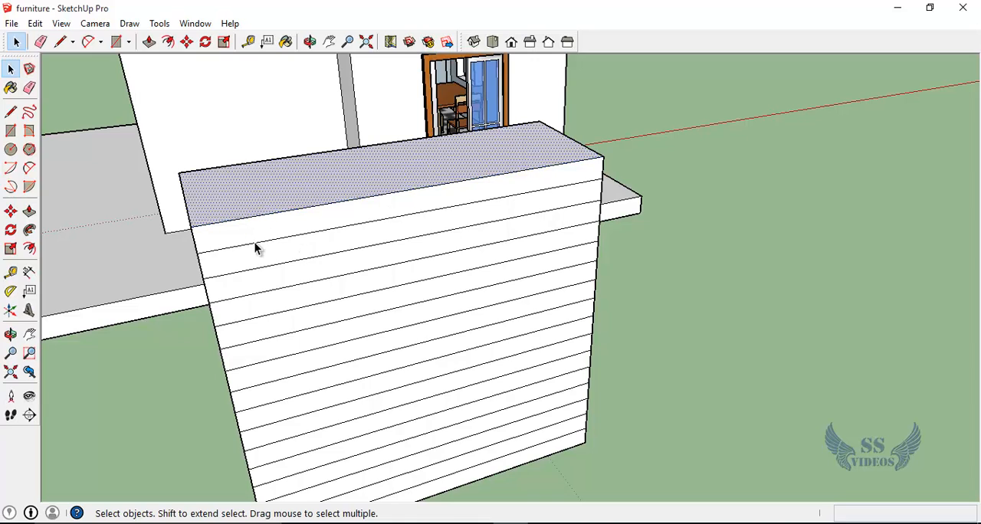
{"action": "left_click", "coordinate": [213, 224]}
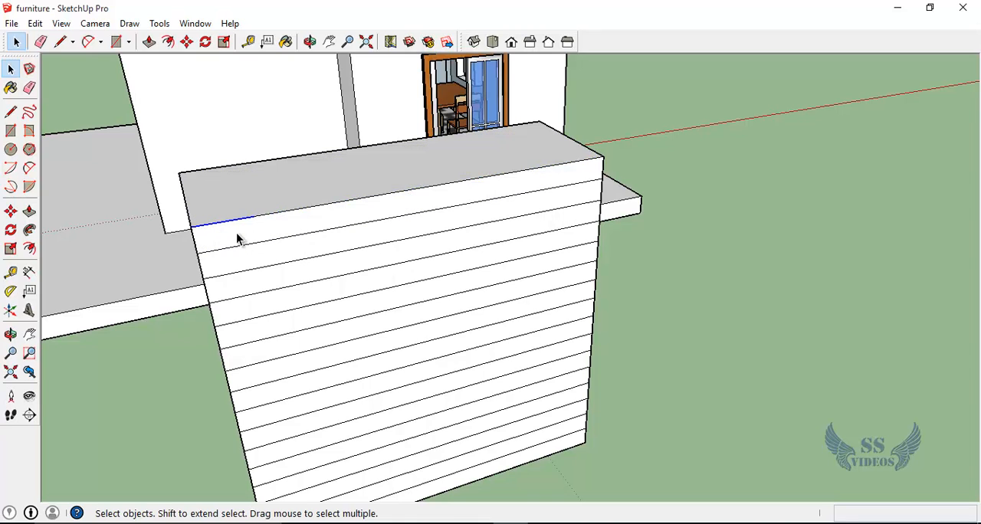
Step: Draw vertical lines down the lined face from every division point on its top edge to form a grid
{"action": "key", "text": "h"}
{"action": "mouse_move", "coordinate": [311, 335]}
{"action": "left_mouse_down"}
{"action": "mouse_move", "coordinate": [201, 262]}
{"action": "mouse_move", "coordinate": [242, 224]}
{"action": "mouse_move", "coordinate": [253, 240]}
{"action": "left_mouse_up"}
{"action": "key", "text": "l"}
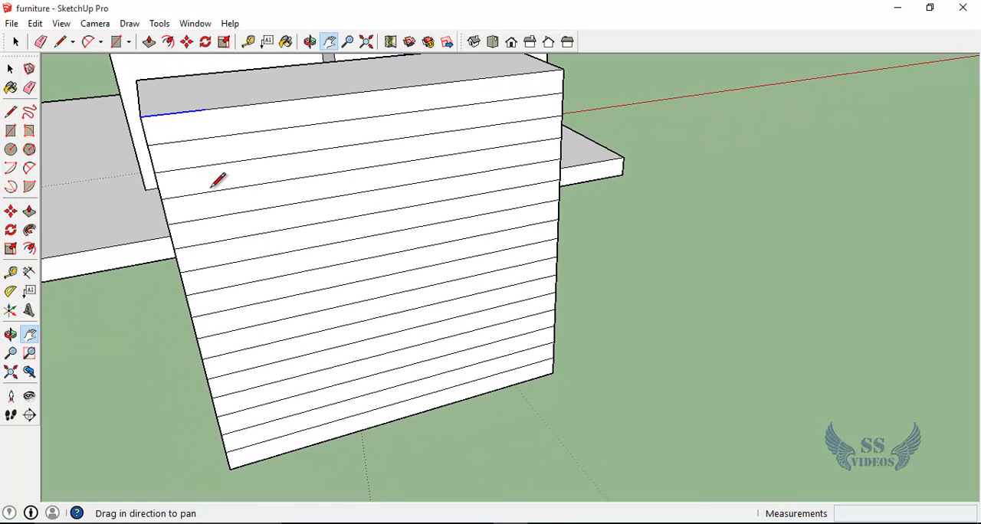
{"action": "left_click", "coordinate": [204, 110]}
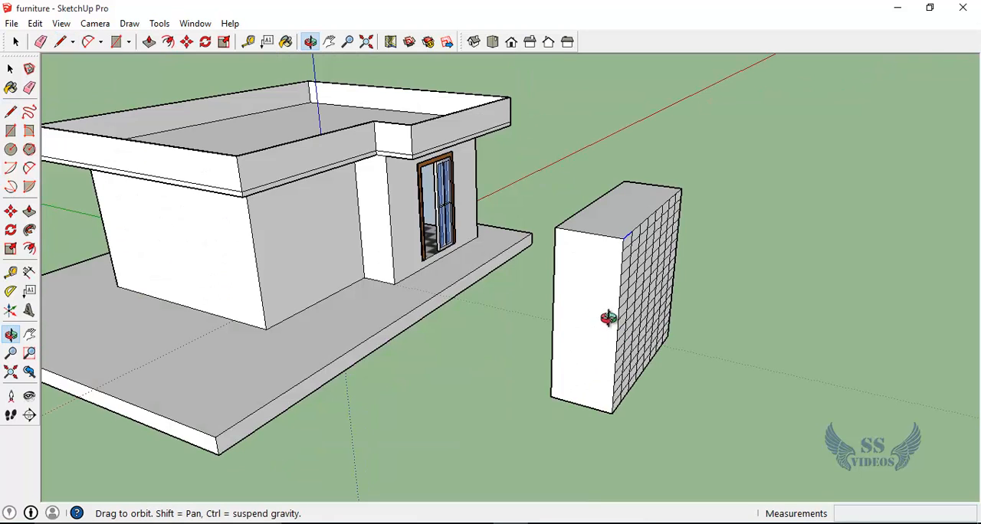
Step: Delete the body of the separate block behind its gridded face
{"action": "left_click_drag", "start_coordinate": [609, 318], "coordinate": [620, 336]}
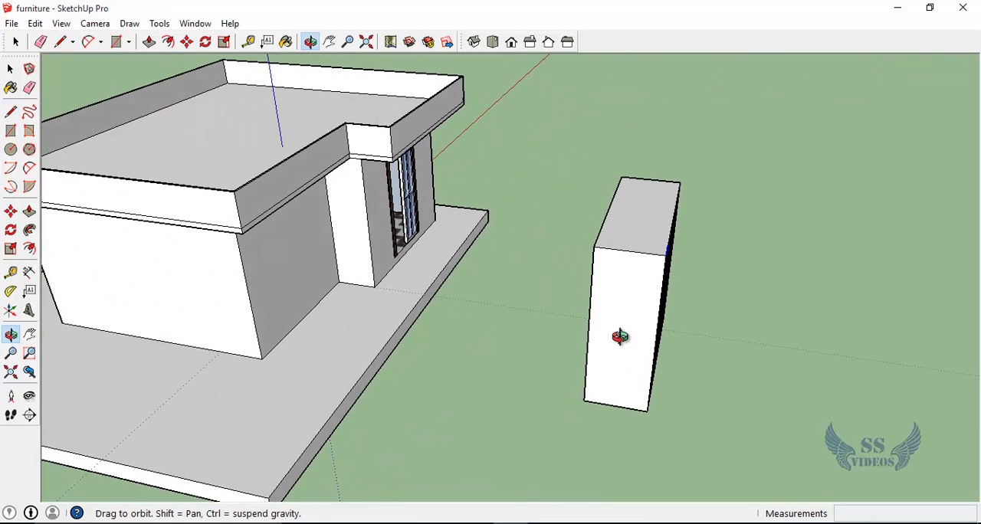
{"action": "key", "text": "space"}
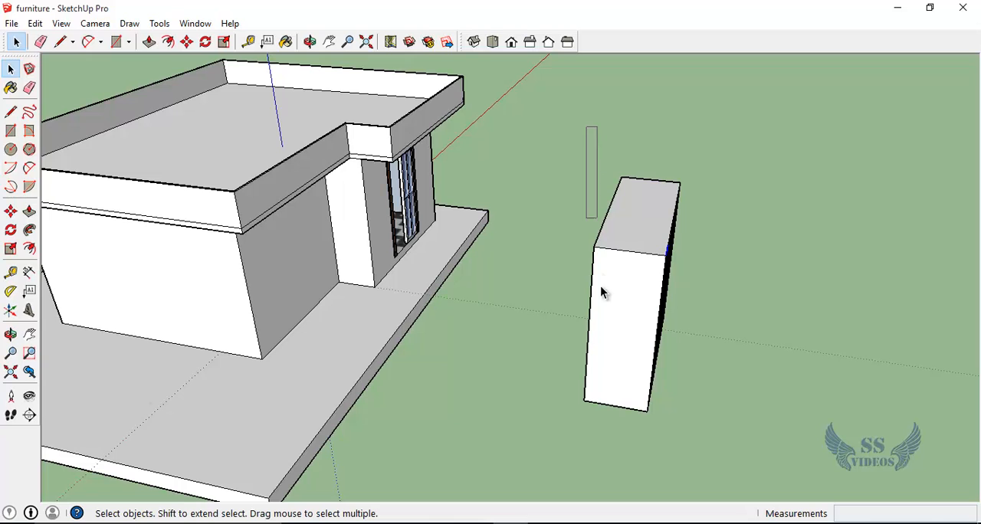
{"action": "left_click_drag", "start_coordinate": [600, 286], "coordinate": [615, 377]}
{"action": "key", "text": "o"}
{"action": "left_click_drag", "start_coordinate": [567, 220], "coordinate": [576, 191]}
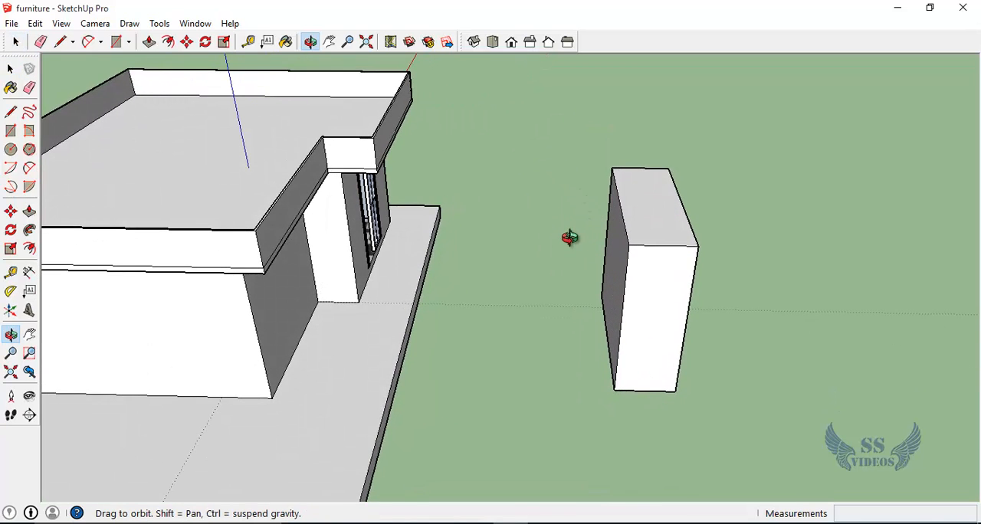
{"action": "left_click_drag", "start_coordinate": [570, 237], "coordinate": [543, 243]}
{"action": "key", "text": "space"}
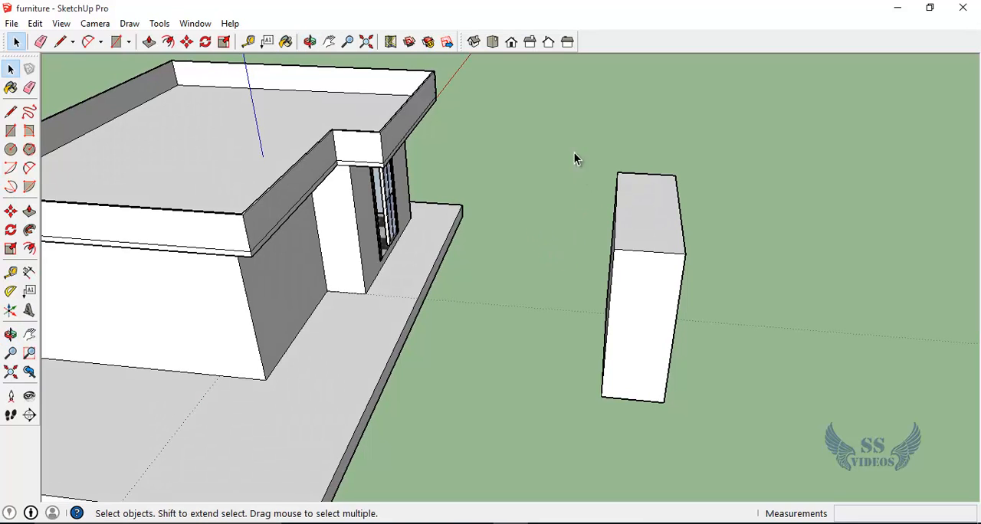
{"action": "left_click_drag", "start_coordinate": [565, 128], "coordinate": [649, 436]}
{"action": "key", "text": "Delete"}
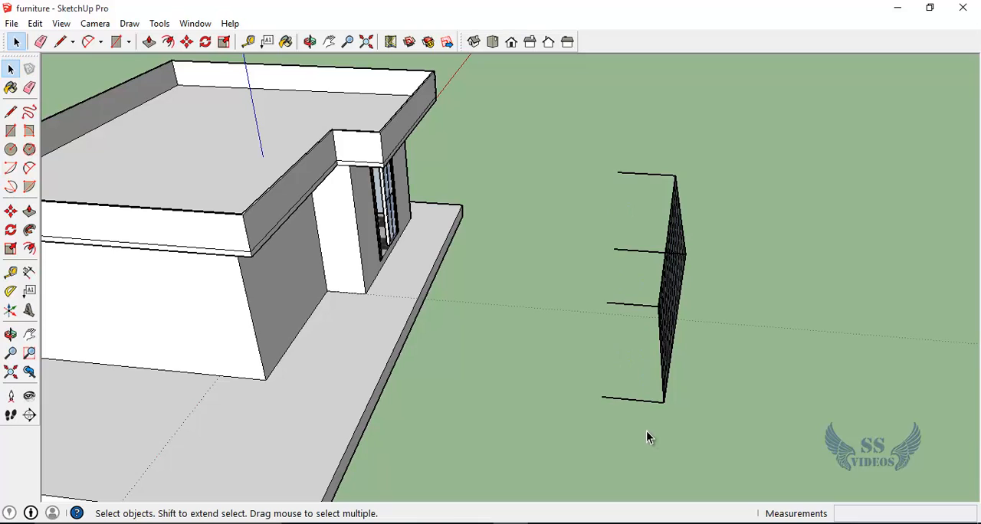
Step: Delete the leftover depth edges at the corners so only the flat grid panel remains
{"action": "left_click", "coordinate": [639, 251]}
{"action": "key", "text": "Delete"}
{"action": "left_click", "coordinate": [631, 176]}
{"action": "key", "text": "Delete"}
{"action": "left_click", "coordinate": [639, 306]}
{"action": "key", "text": "Delete"}
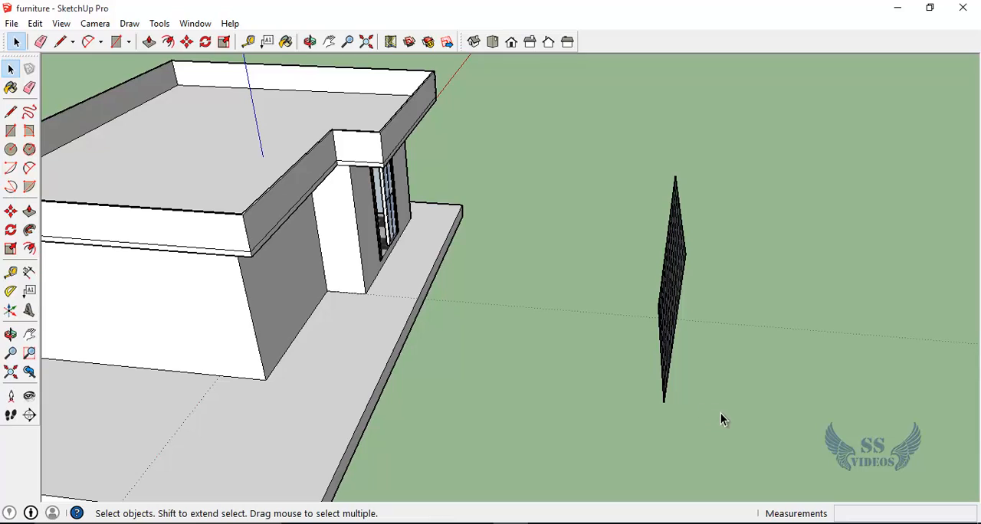
Step: Remove all cells in the grid's bottom row except the corner cell nearest the house door
{"action": "key", "text": "o"}
{"action": "left_click_drag", "start_coordinate": [698, 370], "coordinate": [498, 316]}
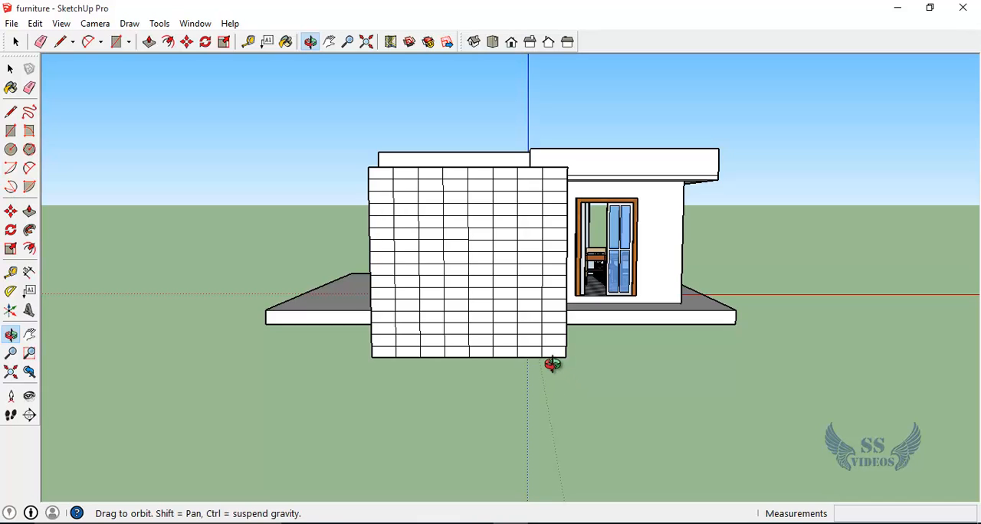
{"action": "scroll", "coordinate": [506, 342], "scroll_direction": "up", "scroll_amount": 3}
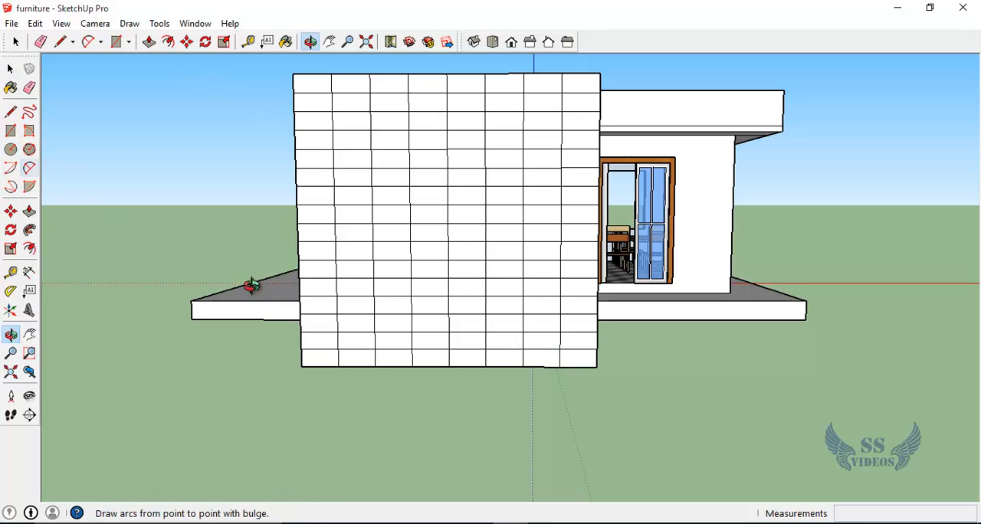
{"action": "key", "text": "space"}
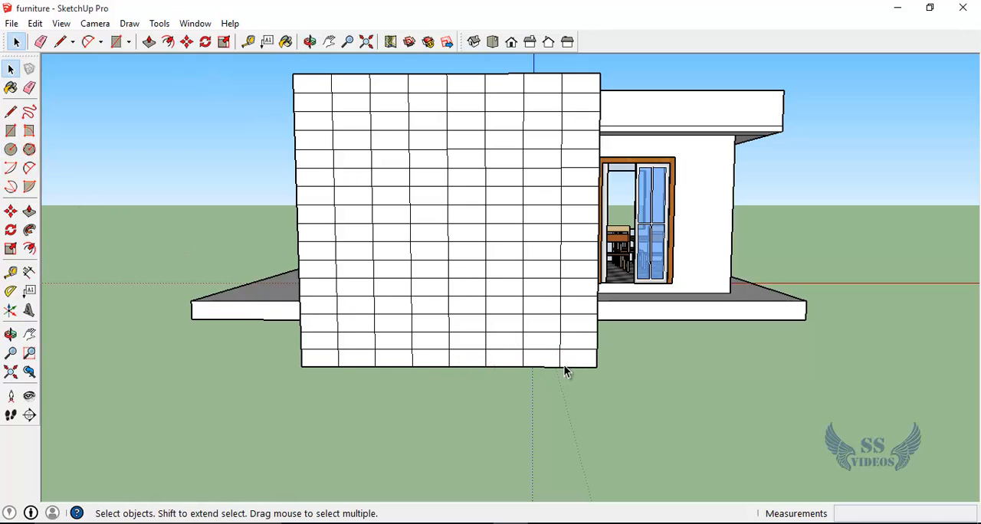
{"action": "left_click", "coordinate": [573, 361]}
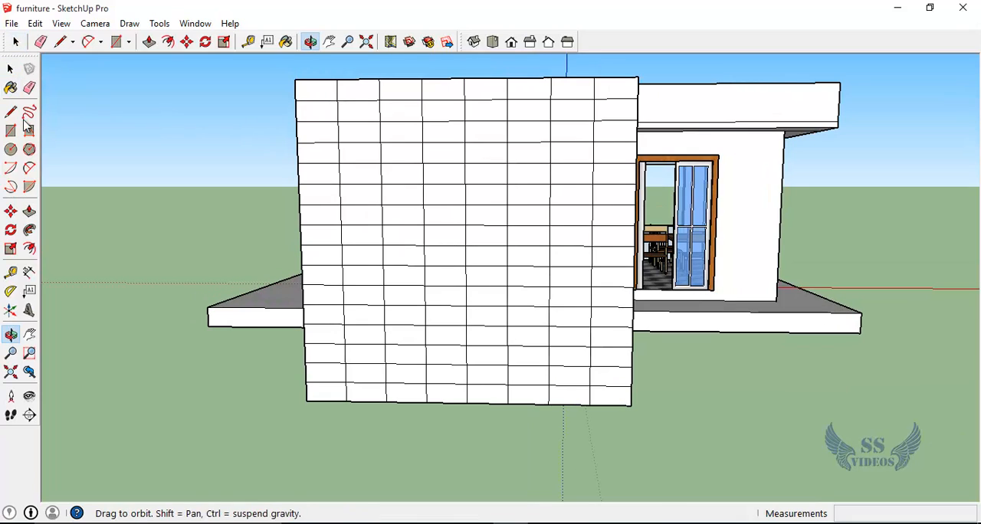
{"action": "key", "text": "space"}
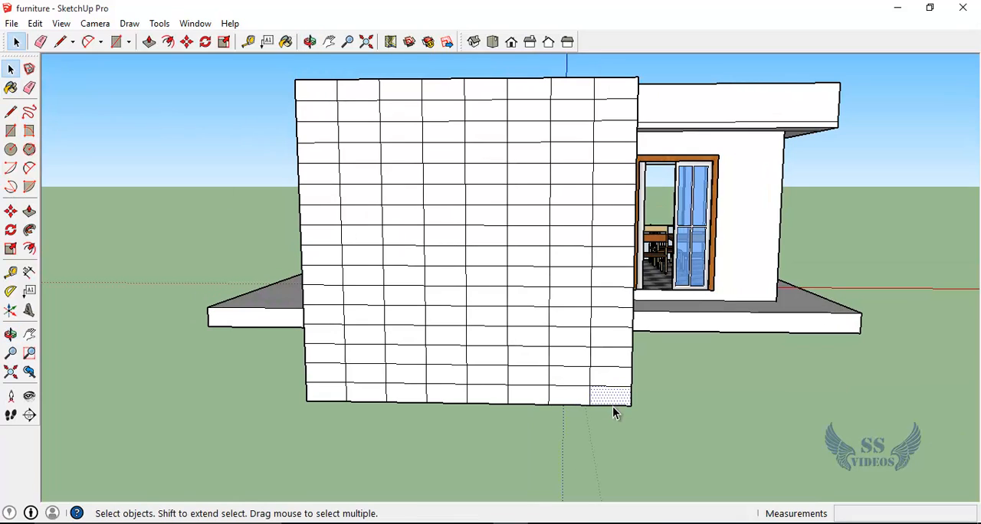
{"action": "left_click", "coordinate": [576, 401]}
{"action": "left_click", "coordinate": [488, 397]}
{"action": "key", "text": "Delete"}
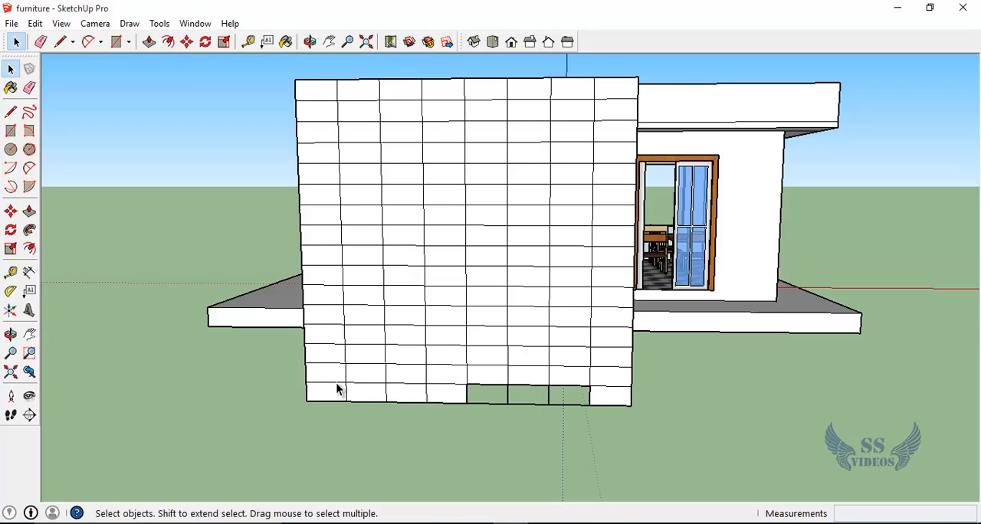
{"action": "key", "text": "e"}
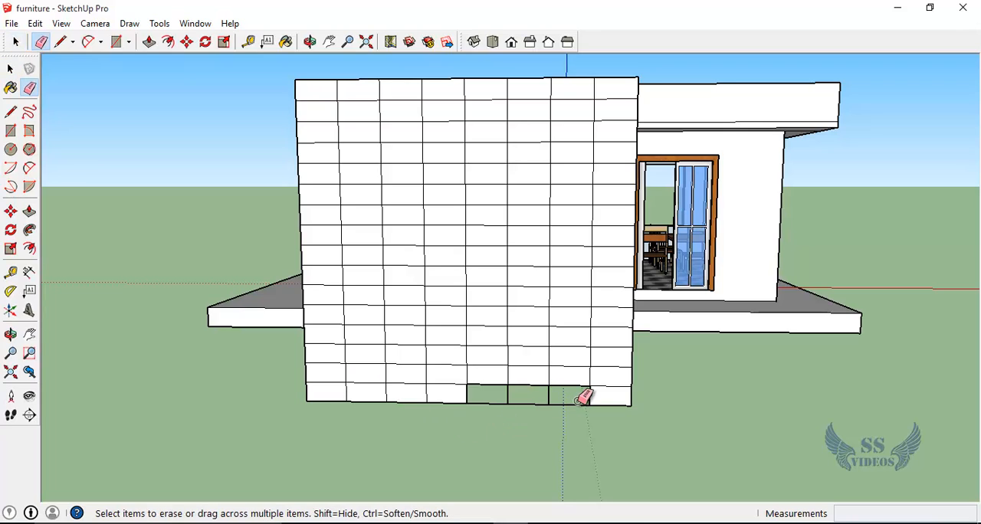
{"action": "mouse_move", "coordinate": [580, 399]}
{"action": "left_mouse_down"}
{"action": "mouse_move", "coordinate": [297, 396]}
{"action": "mouse_move", "coordinate": [322, 397]}
{"action": "left_mouse_up"}
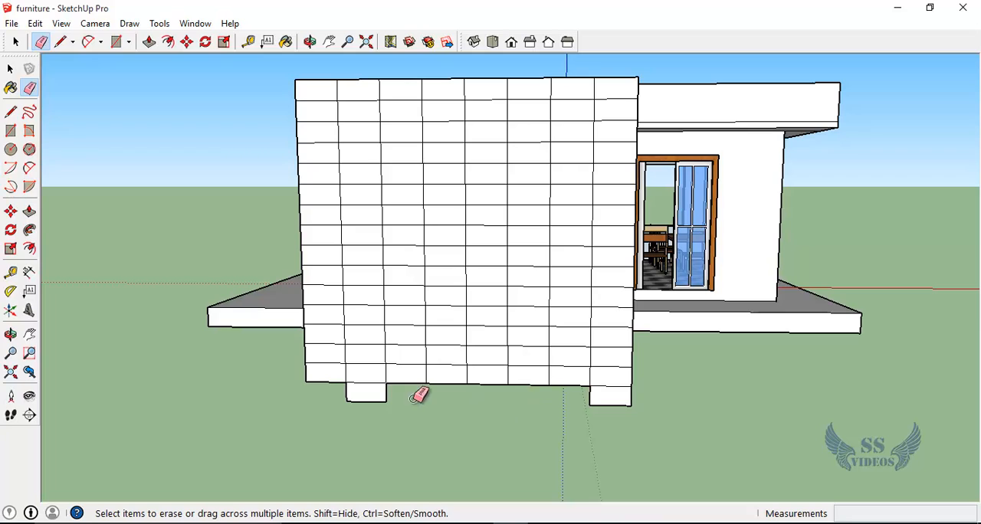
{"action": "mouse_move", "coordinate": [414, 398]}
{"action": "left_mouse_down"}
{"action": "mouse_move", "coordinate": [340, 390]}
{"action": "mouse_move", "coordinate": [388, 451]}
{"action": "left_mouse_up"}
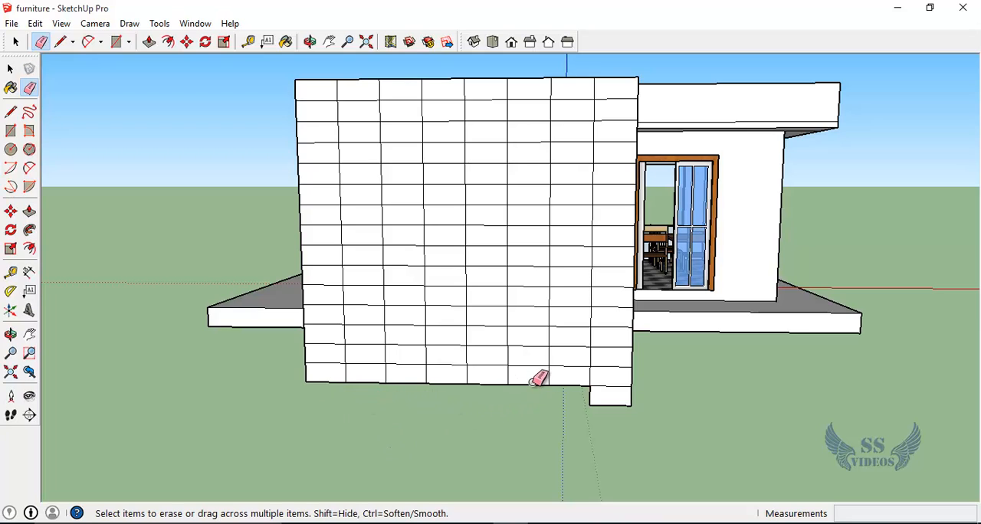
Step: Erase the other grid cells, keeping two diagonal runs of stair cells that meet at one side edge
{"action": "mouse_move", "coordinate": [536, 380]}
{"action": "left_mouse_down"}
{"action": "mouse_move", "coordinate": [544, 388]}
{"action": "mouse_move", "coordinate": [495, 372]}
{"action": "mouse_move", "coordinate": [287, 369]}
{"action": "left_mouse_up"}
{"action": "middle_click_drag", "start_coordinate": [528, 382], "coordinate": [494, 180]}
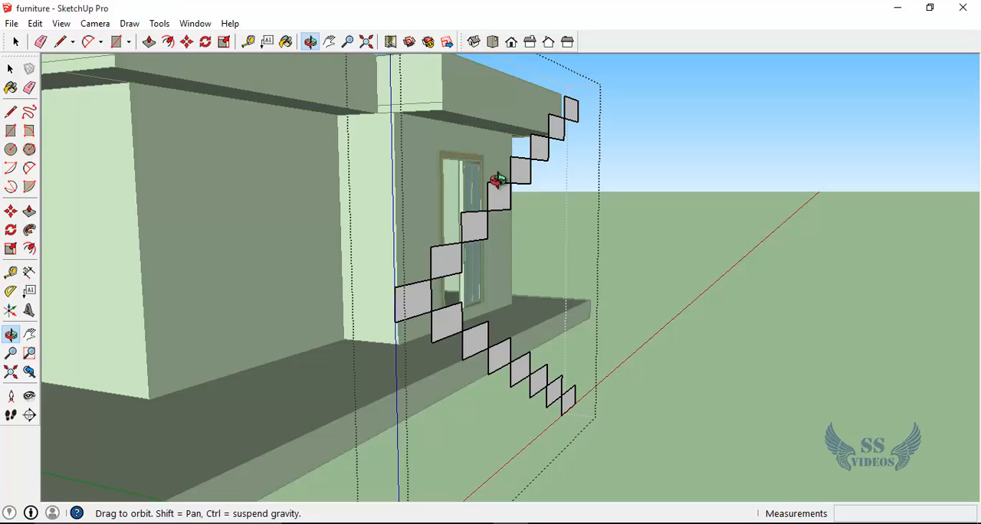
{"action": "middle_click_drag", "start_coordinate": [519, 265], "coordinate": [651, 299]}
{"action": "key", "text": "space"}
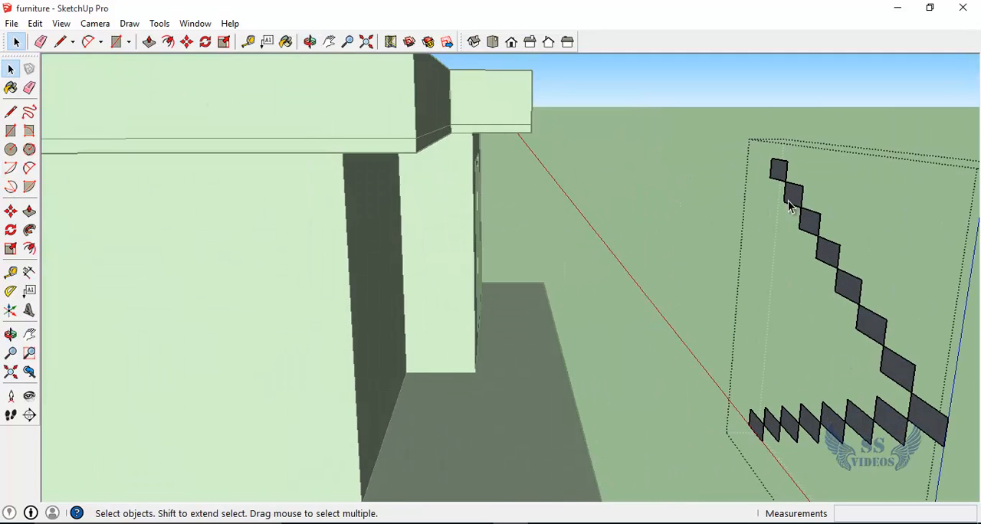
Step: Try to extrude the topmost stair cell away from the house, and undo it
{"action": "left_click", "coordinate": [723, 177]}
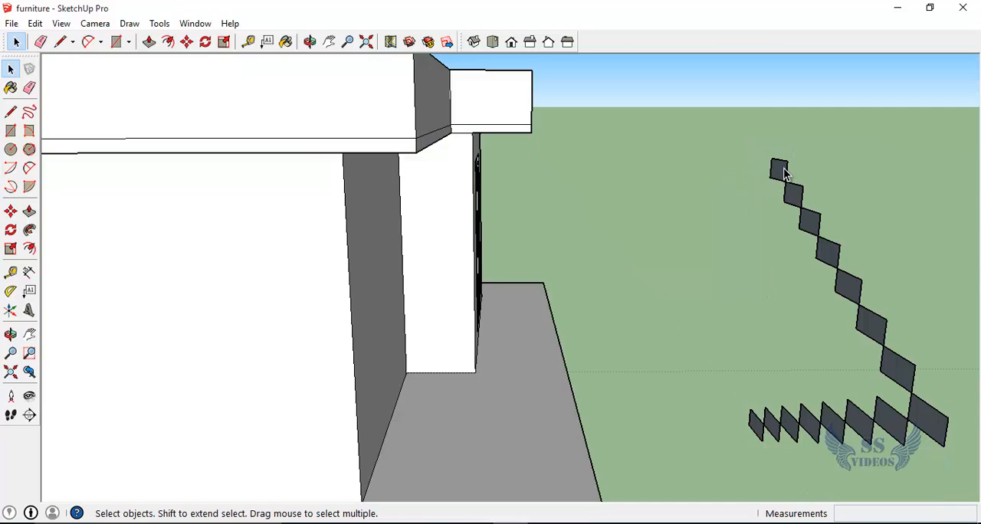
{"action": "left_click", "coordinate": [784, 170]}
{"action": "double_click", "coordinate": [782, 215]}
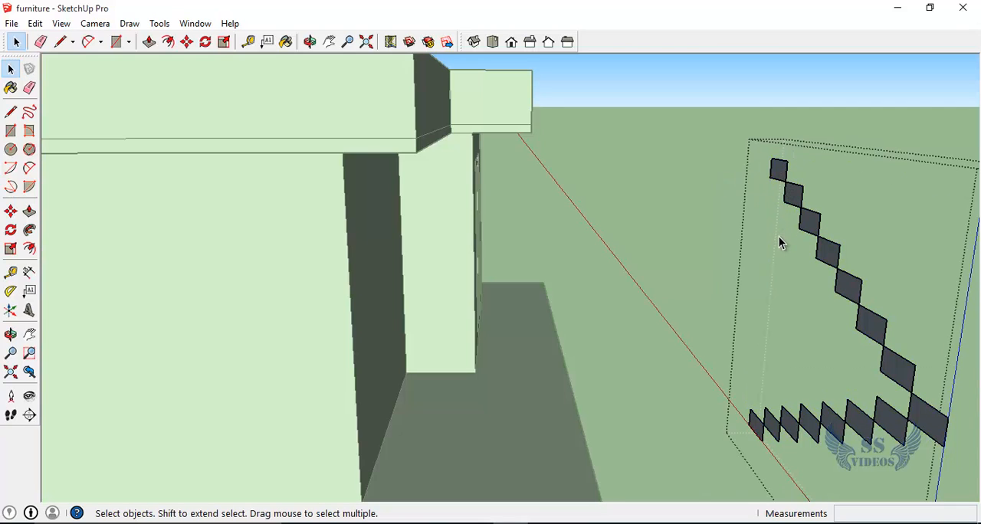
{"action": "key", "text": "p"}
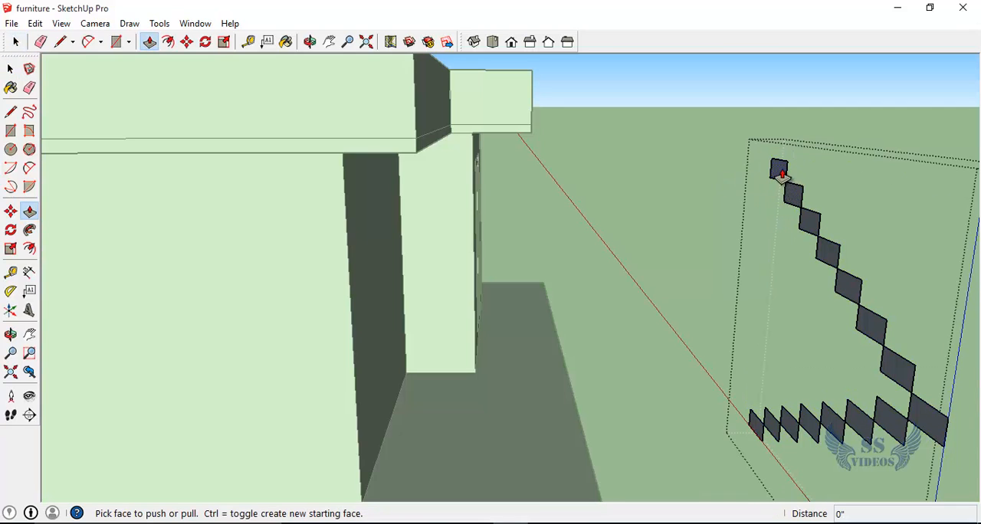
{"action": "left_click", "coordinate": [776, 173]}
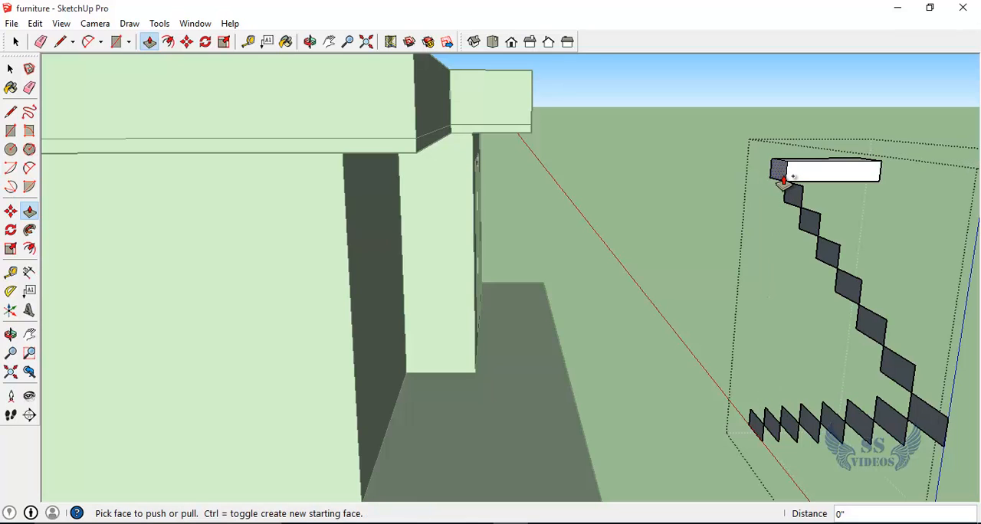
{"action": "key", "text": "ctrl+z"}
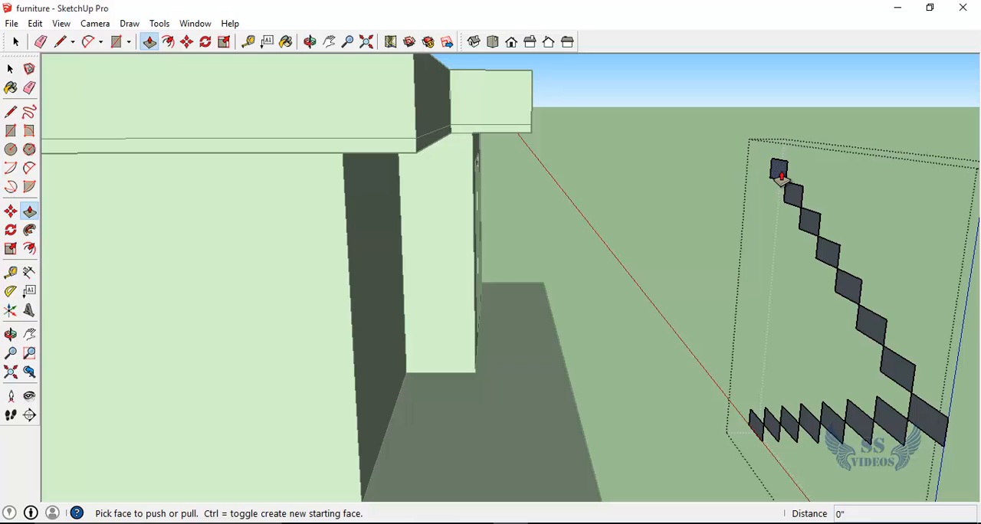
Step: Extrude the seven cells of the upper flight 2' 4" toward the house, starting from the topmost cell
{"action": "left_click", "coordinate": [780, 175]}
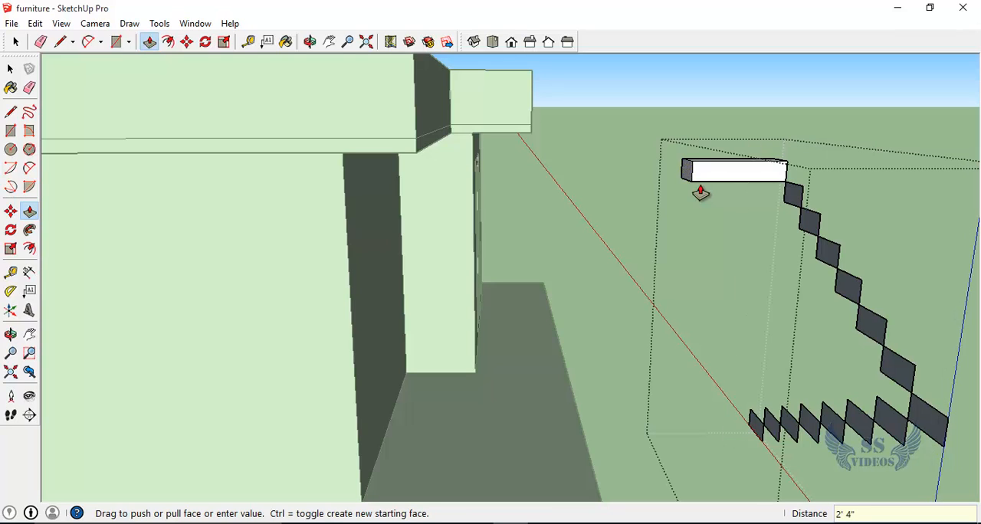
{"action": "left_click", "coordinate": [699, 191]}
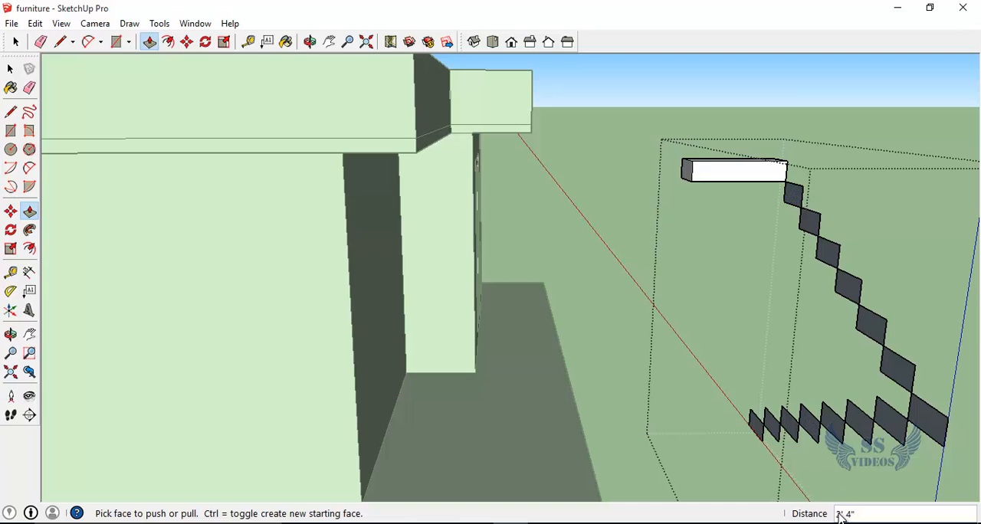
{"action": "double_click", "coordinate": [790, 204]}
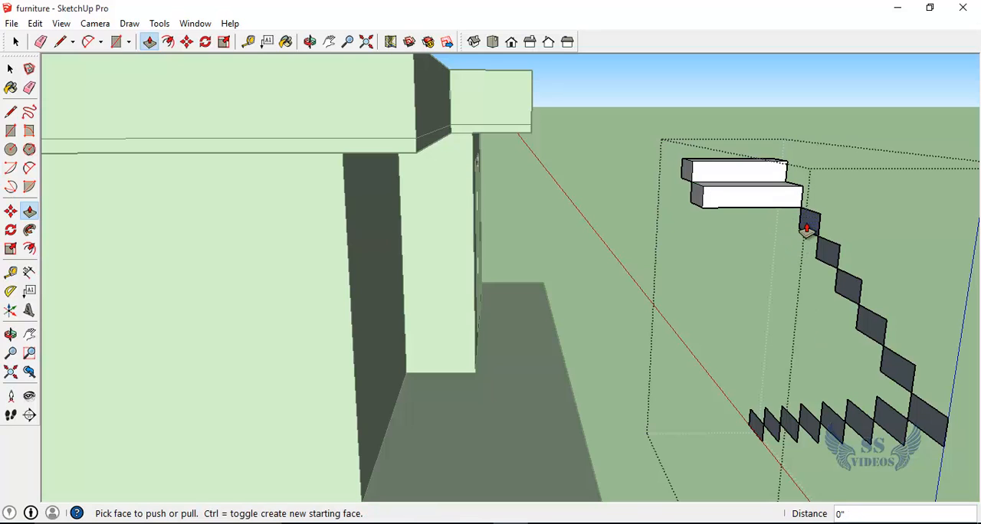
{"action": "double_click", "coordinate": [806, 228]}
{"action": "double_click", "coordinate": [825, 258]}
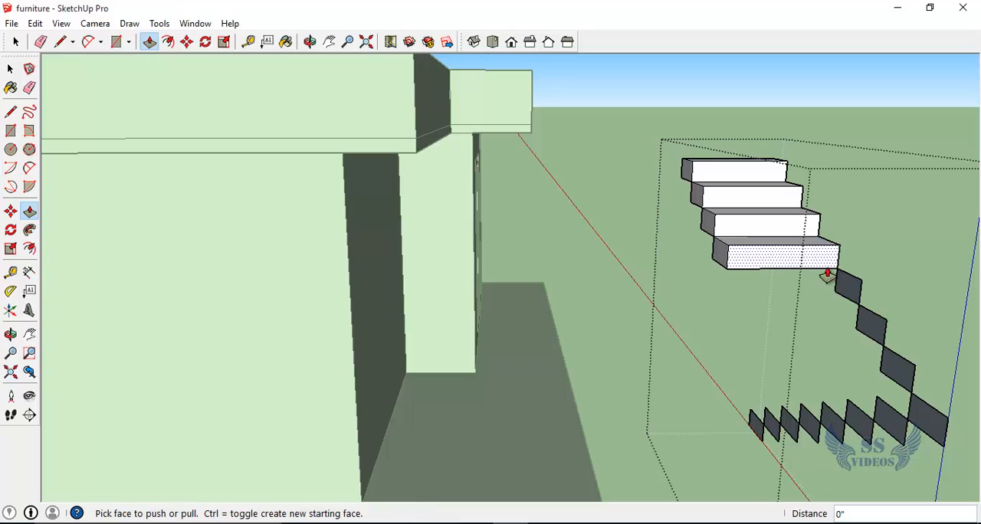
{"action": "double_click", "coordinate": [847, 299]}
{"action": "double_click", "coordinate": [870, 330]}
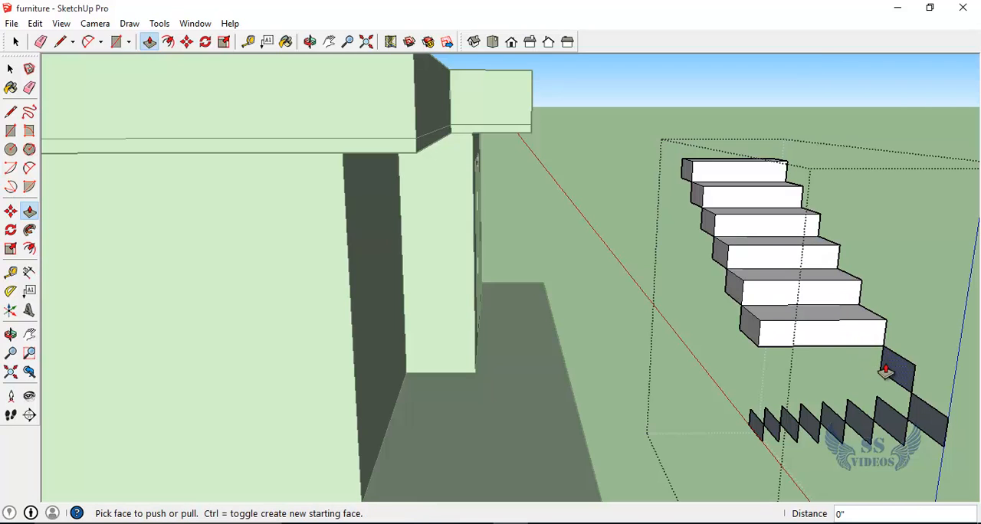
{"action": "double_click", "coordinate": [890, 371]}
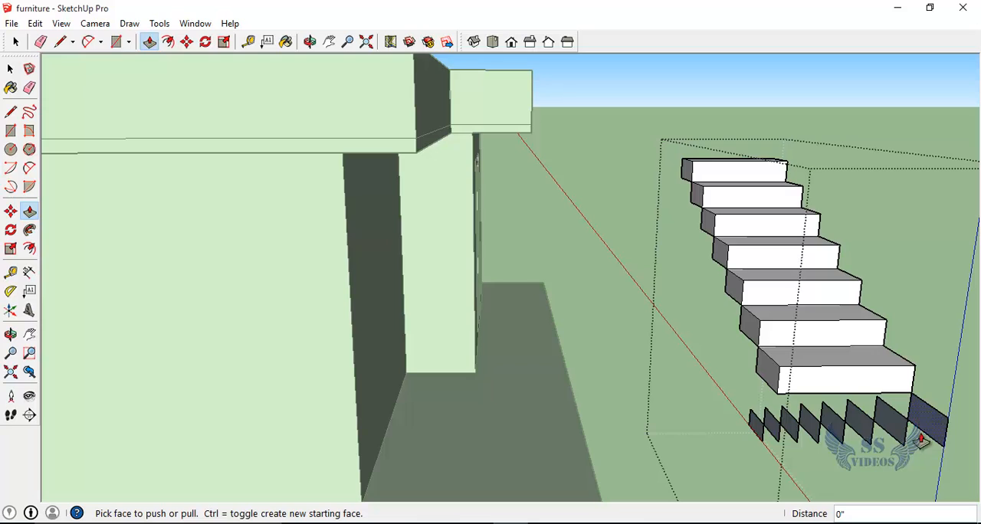
Step: Extrude the turning cell between the two flights 2' 4" away from the house
{"action": "key", "text": "o"}
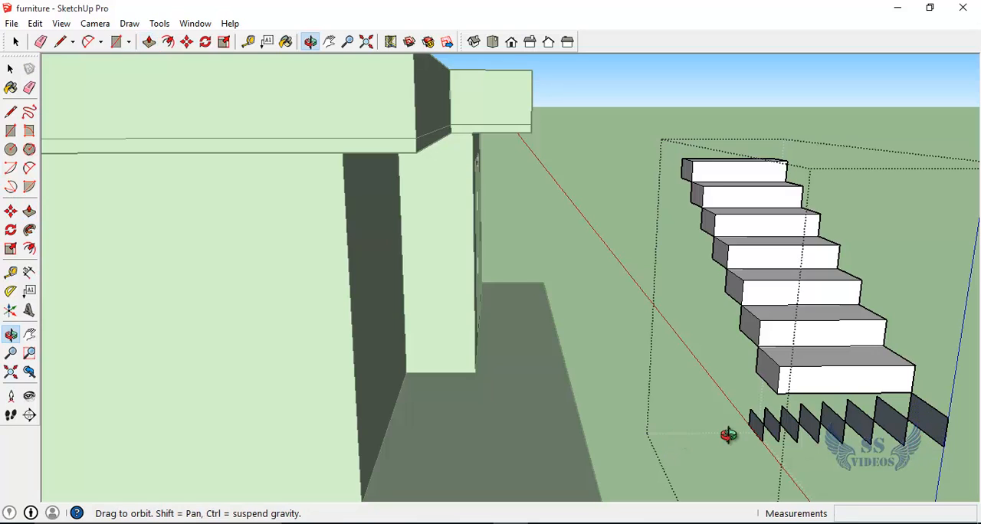
{"action": "left_click_drag", "start_coordinate": [729, 433], "coordinate": [593, 395]}
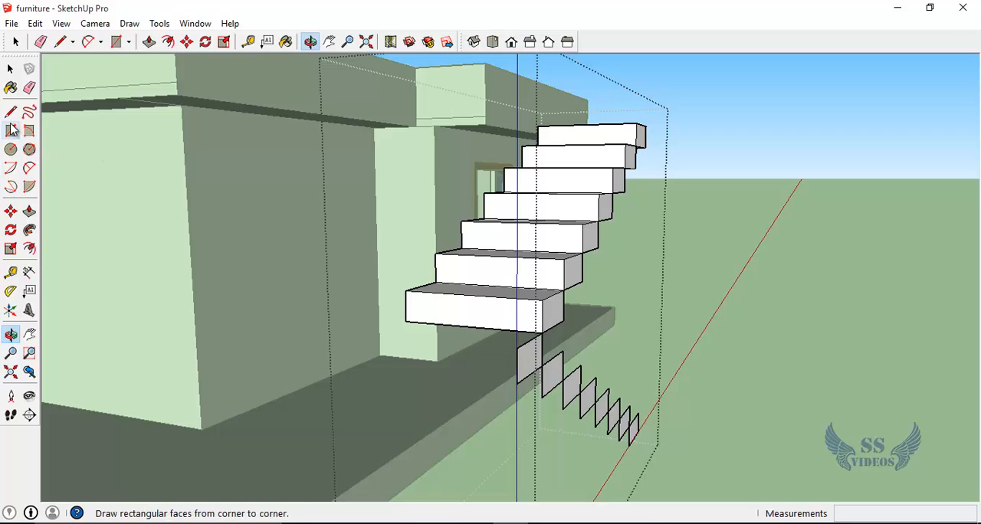
{"action": "left_click", "coordinate": [29, 211]}
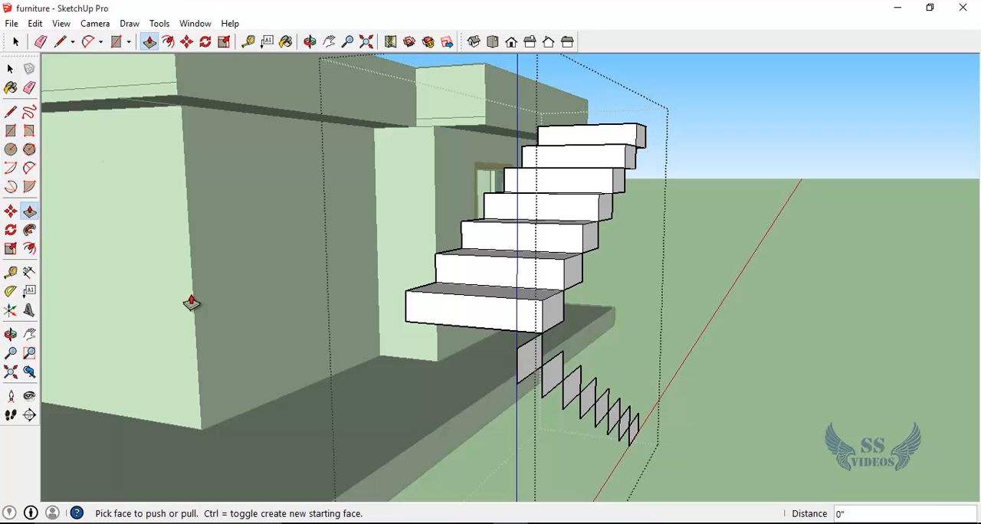
{"action": "left_click_drag", "start_coordinate": [529, 368], "coordinate": [628, 388]}
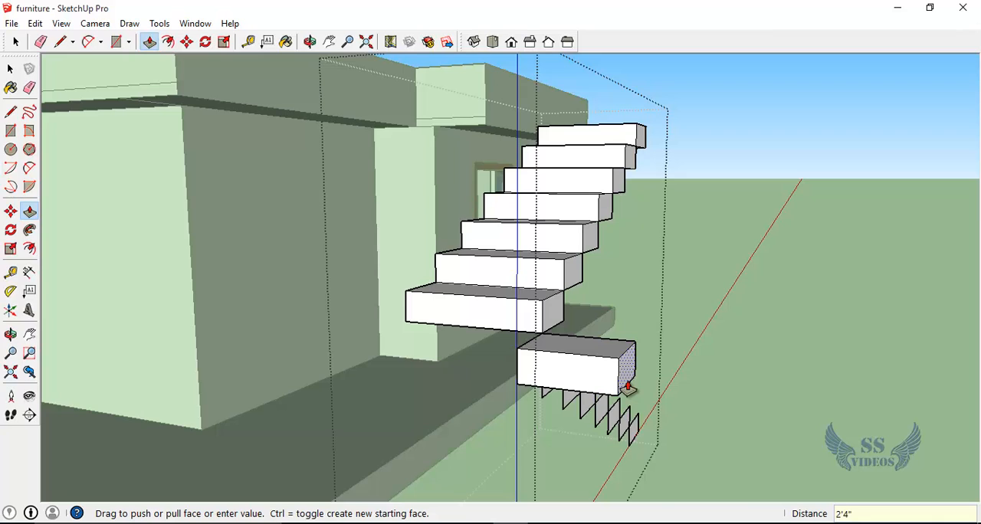
{"action": "key", "text": "Return"}
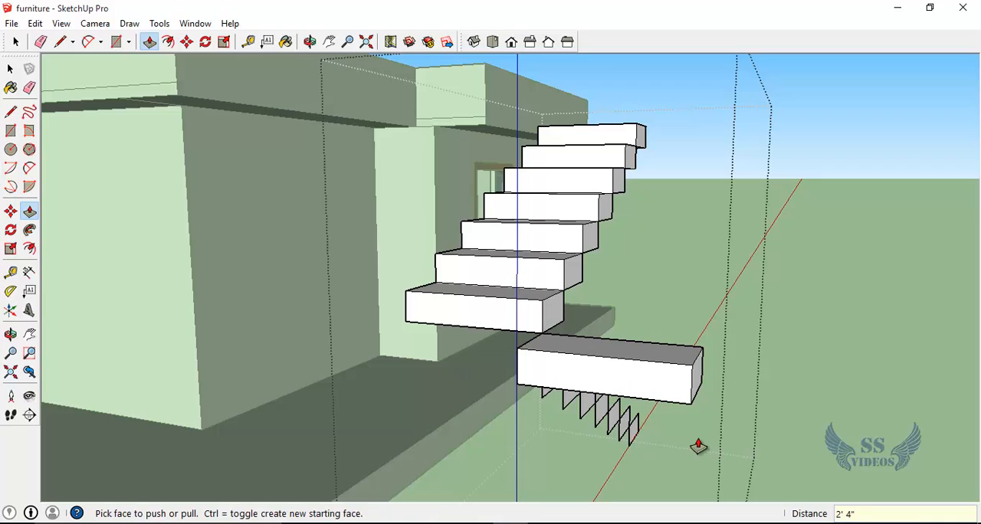
Step: Extrude the seven cells of the lower flight 2' 4" away from the house, working from the turning step downward
{"action": "middle_click_drag", "start_coordinate": [695, 457], "coordinate": [315, 482]}
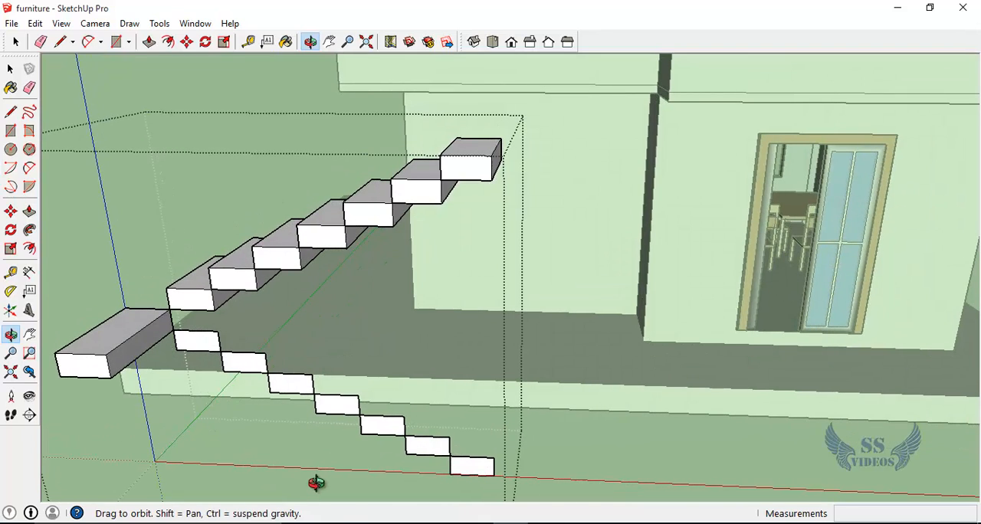
{"action": "double_click", "coordinate": [196, 346]}
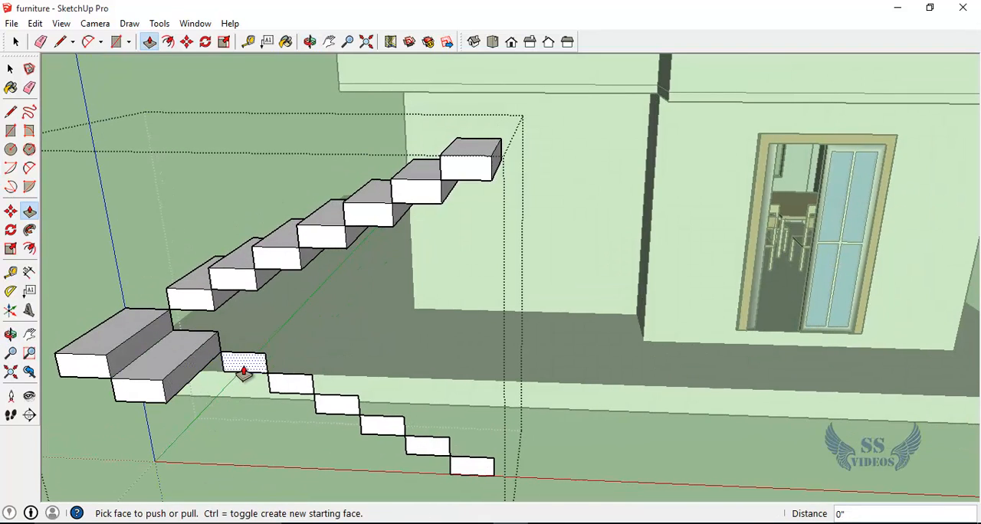
{"action": "double_click", "coordinate": [244, 367]}
{"action": "double_click", "coordinate": [297, 390]}
{"action": "double_click", "coordinate": [342, 407]}
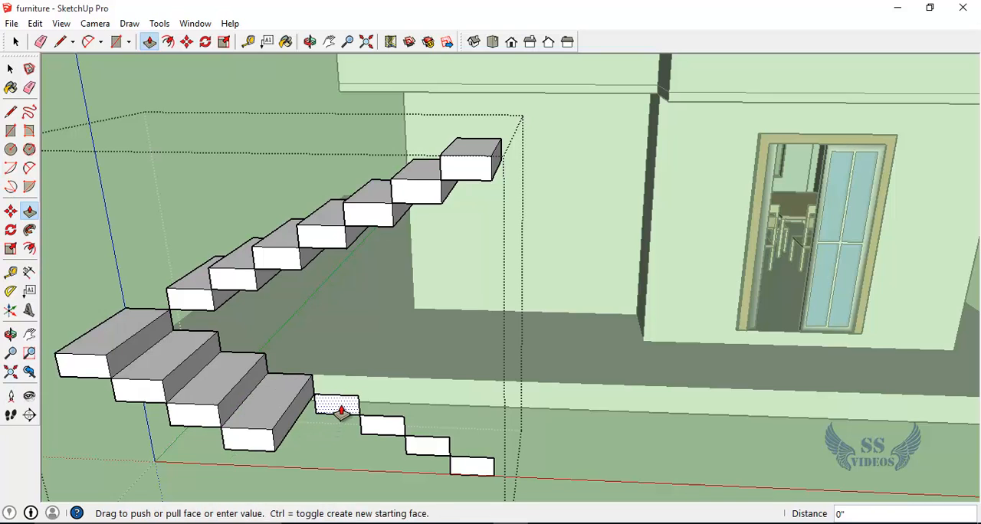
{"action": "left_click", "coordinate": [388, 436]}
{"action": "left_click", "coordinate": [388, 435]}
{"action": "double_click", "coordinate": [430, 453]}
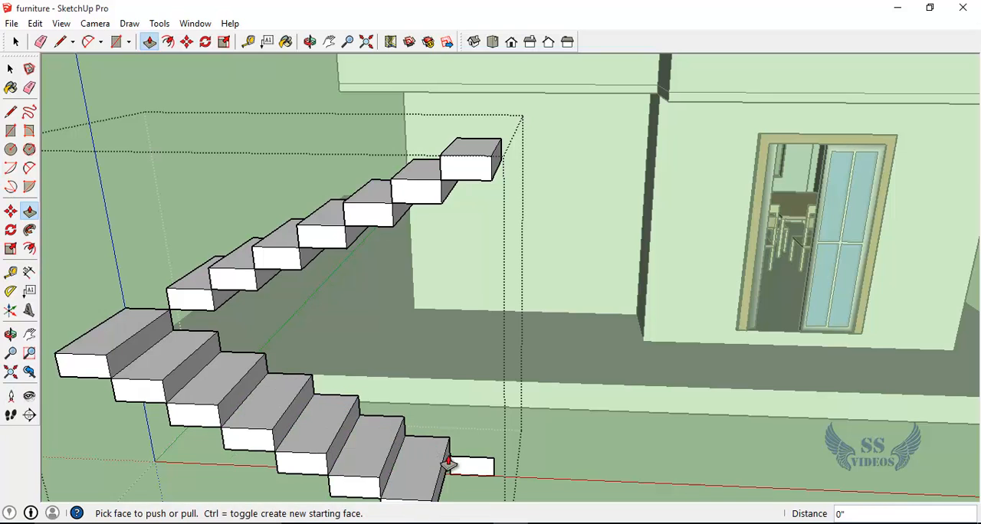
{"action": "double_click", "coordinate": [485, 473]}
Step: Extrude the turning step's inner end 2' 4" toward the house to span both flights, and close the staircase group
{"action": "middle_click_drag", "start_coordinate": [316, 407], "coordinate": [543, 350]}
{"action": "scroll", "coordinate": [357, 404], "scroll_direction": "down", "scroll_amount": 5}
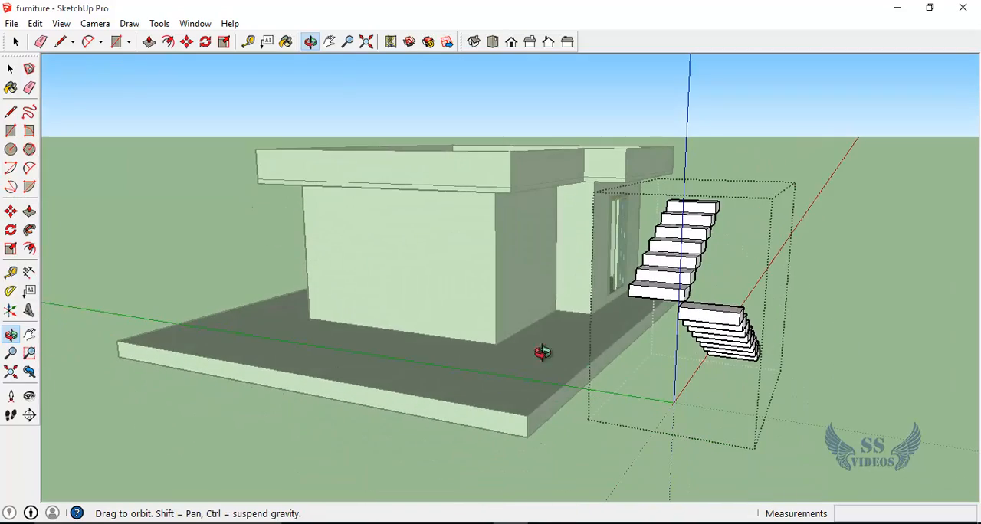
{"action": "scroll", "coordinate": [618, 322], "scroll_direction": "up", "scroll_amount": 6}
{"action": "middle_click_drag", "start_coordinate": [704, 342], "coordinate": [622, 328]}
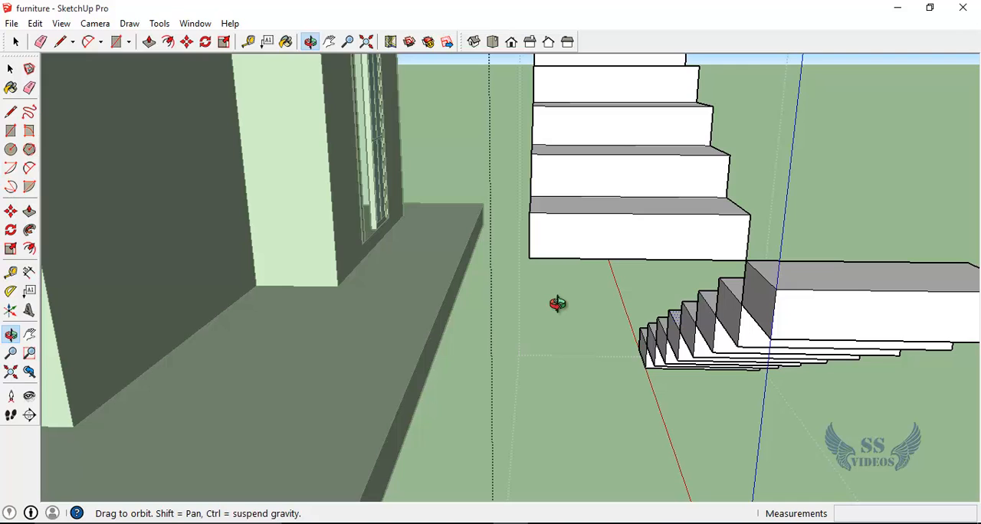
{"action": "key", "text": "p"}
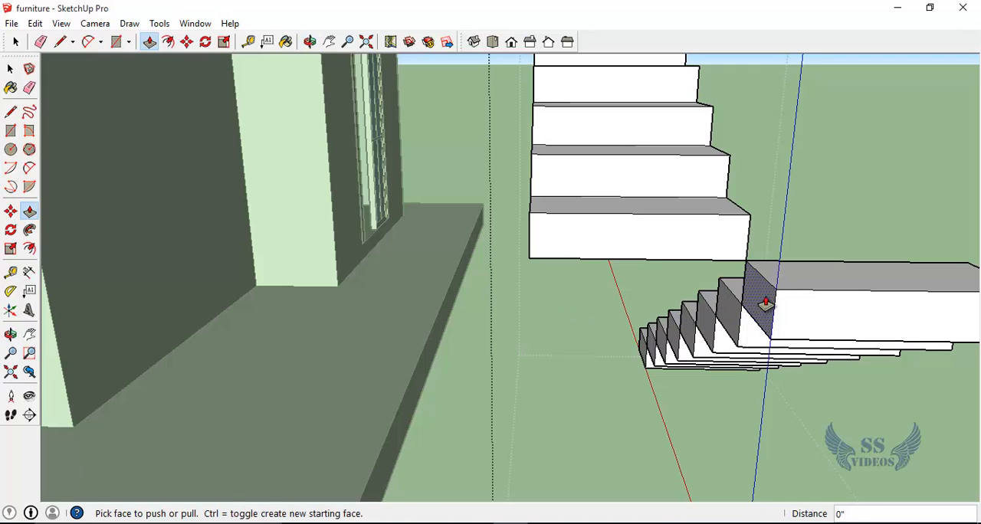
{"action": "left_click_drag", "start_coordinate": [764, 304], "coordinate": [532, 265]}
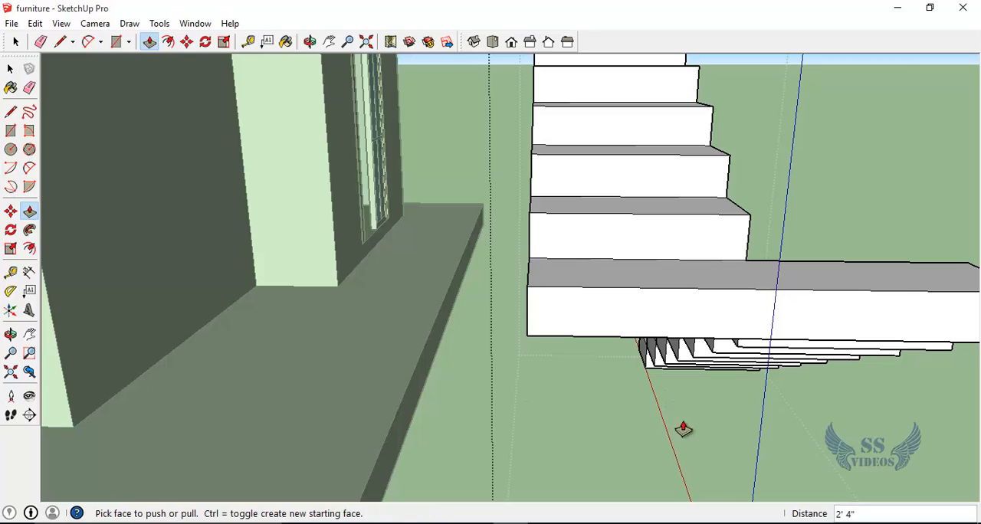
{"action": "key", "text": "o"}
{"action": "left_click_drag", "start_coordinate": [698, 309], "coordinate": [68, 95]}
{"action": "left_click", "coordinate": [11, 68]}
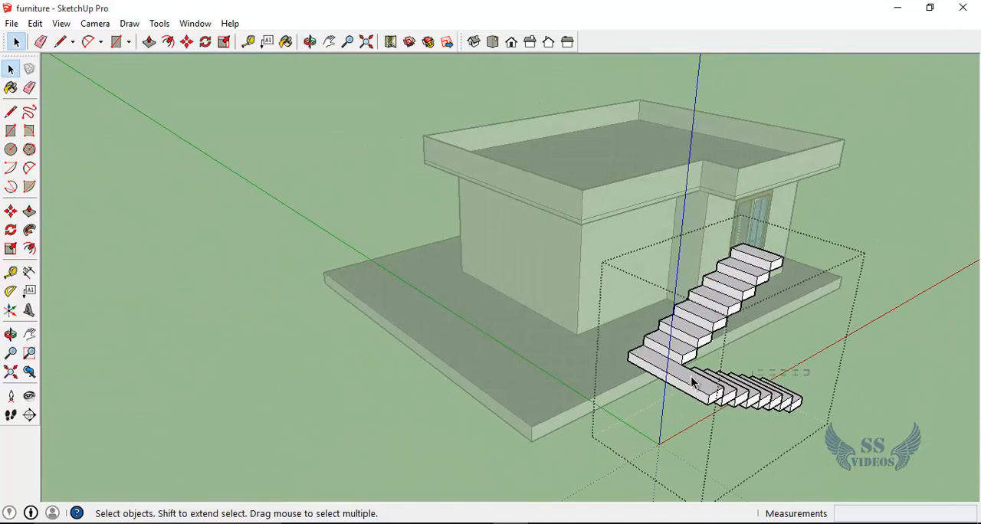
{"action": "left_click", "coordinate": [628, 374]}
{"action": "left_click", "coordinate": [544, 472]}
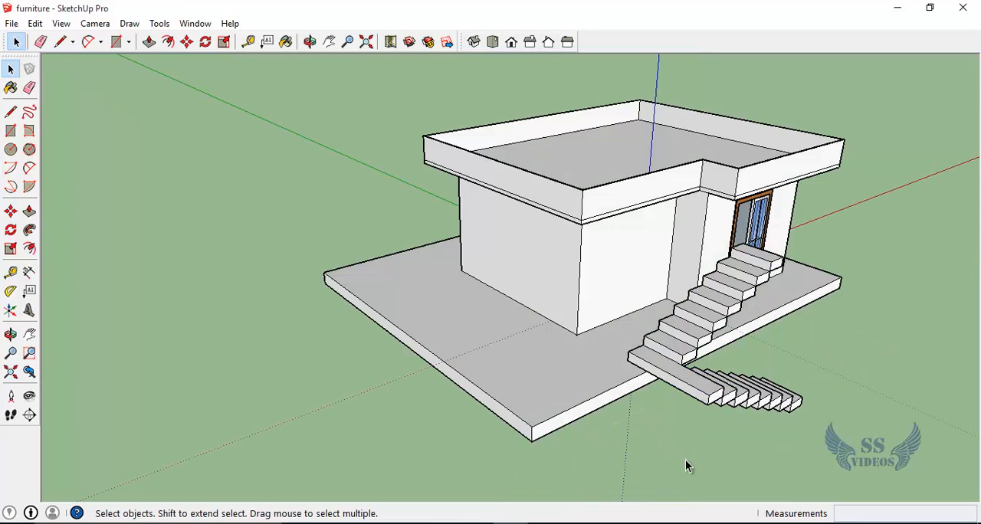
Step: Move the staircase group about 9' 3 5/8" onto the house platform, and shift it about 3' 4 11/16" outward beside the wall
{"action": "left_click", "coordinate": [744, 408]}
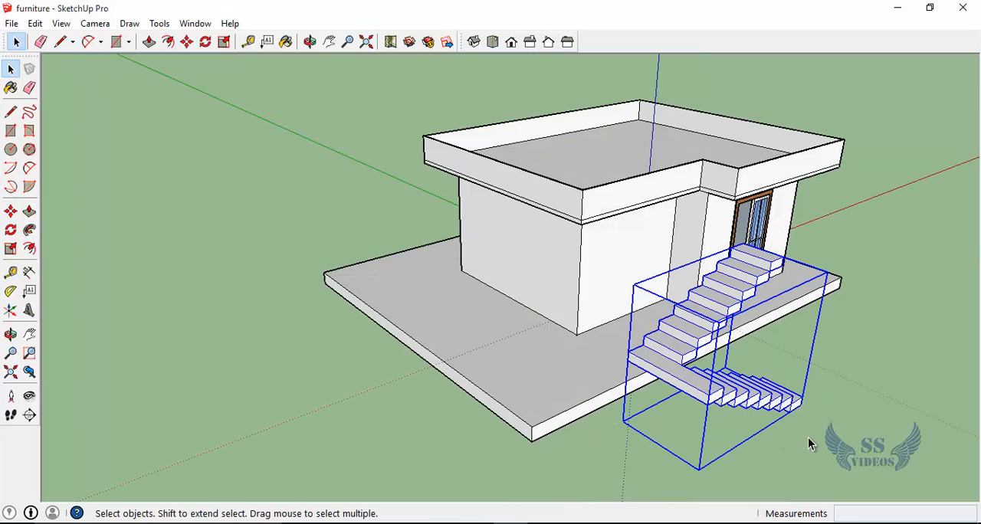
{"action": "key", "text": "o"}
{"action": "left_click_drag", "start_coordinate": [836, 422], "coordinate": [541, 418]}
{"action": "scroll", "coordinate": [537, 423], "scroll_direction": "up", "scroll_amount": 2}
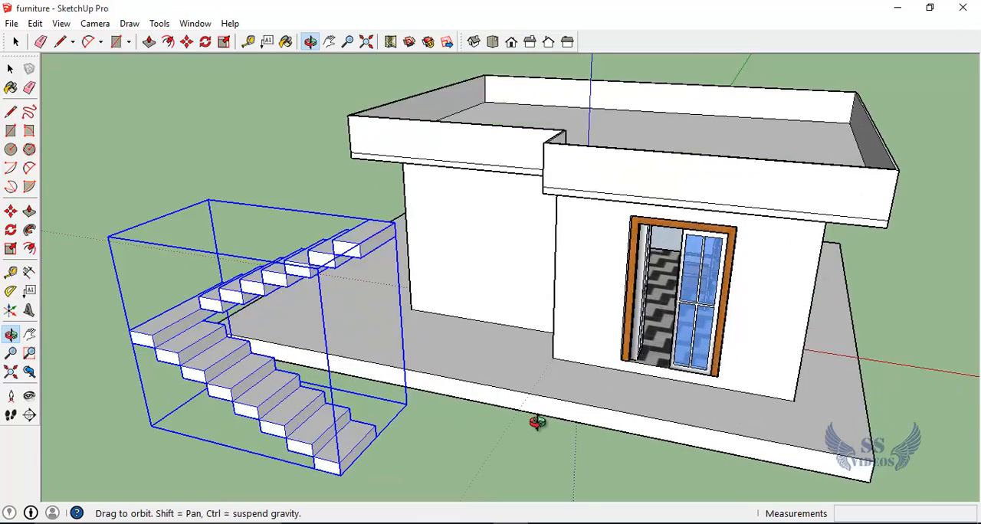
{"action": "scroll", "coordinate": [538, 423], "scroll_direction": "up", "scroll_amount": 2}
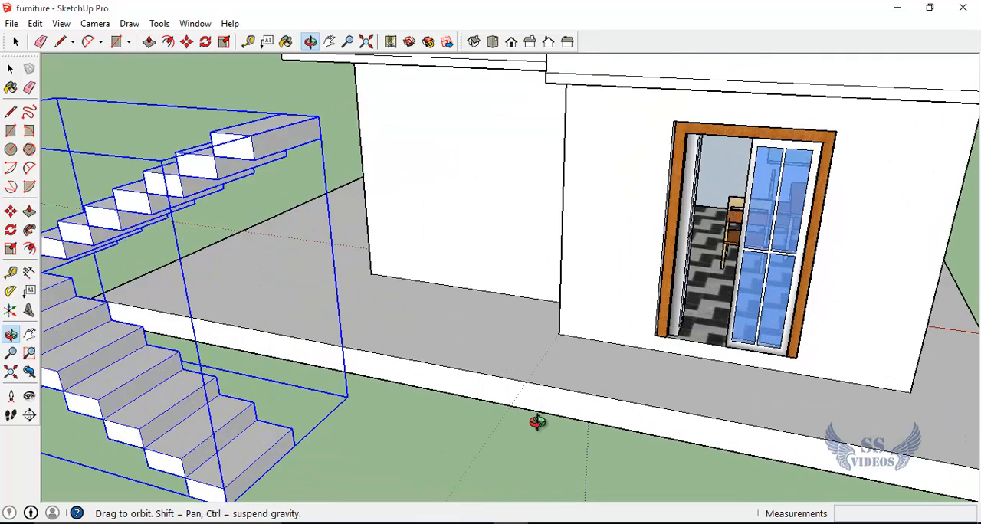
{"action": "key", "text": "m"}
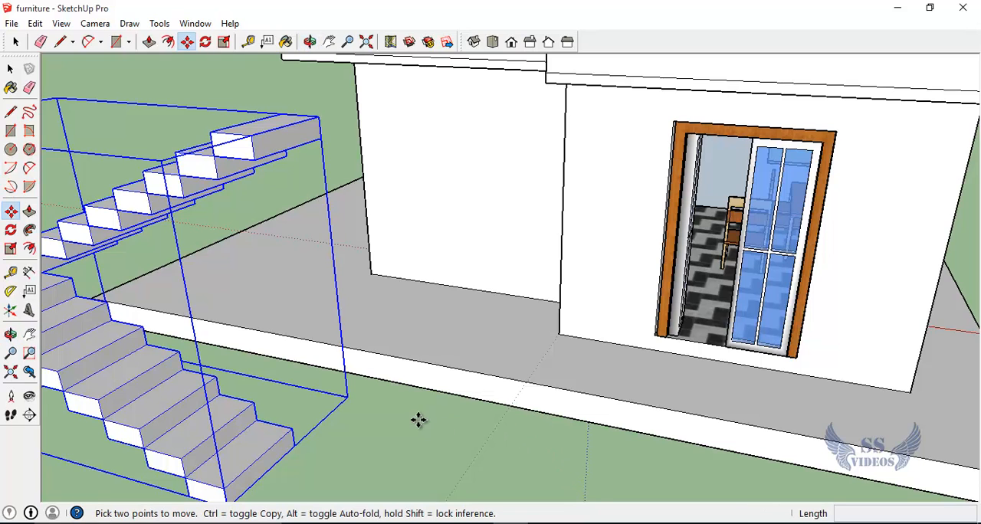
{"action": "scroll", "coordinate": [418, 420], "scroll_direction": "up", "scroll_amount": 1}
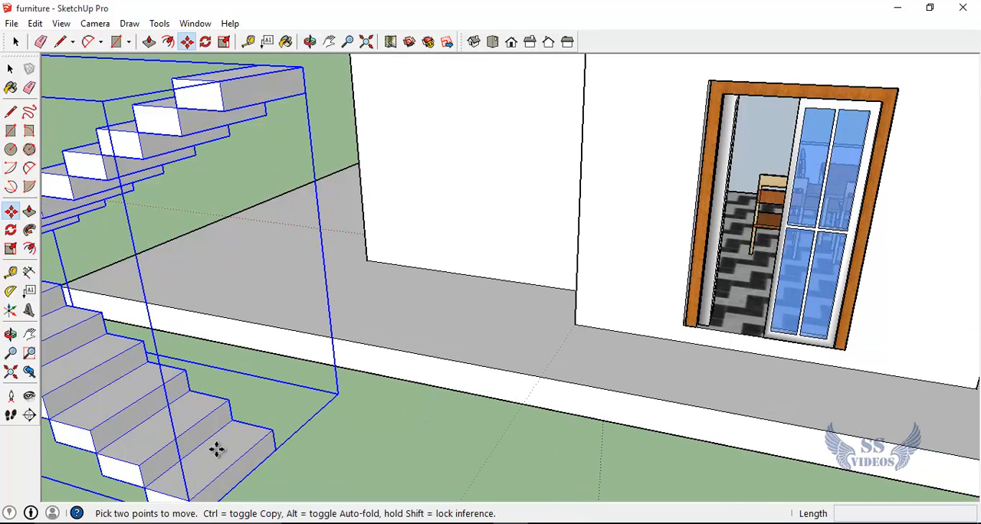
{"action": "left_click", "coordinate": [276, 451]}
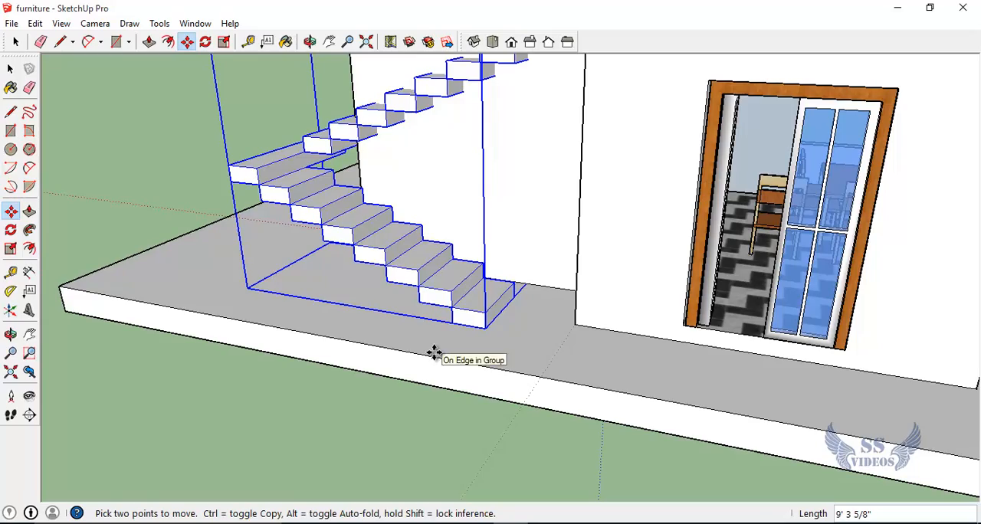
{"action": "middle_click_drag", "start_coordinate": [434, 354], "coordinate": [617, 502]}
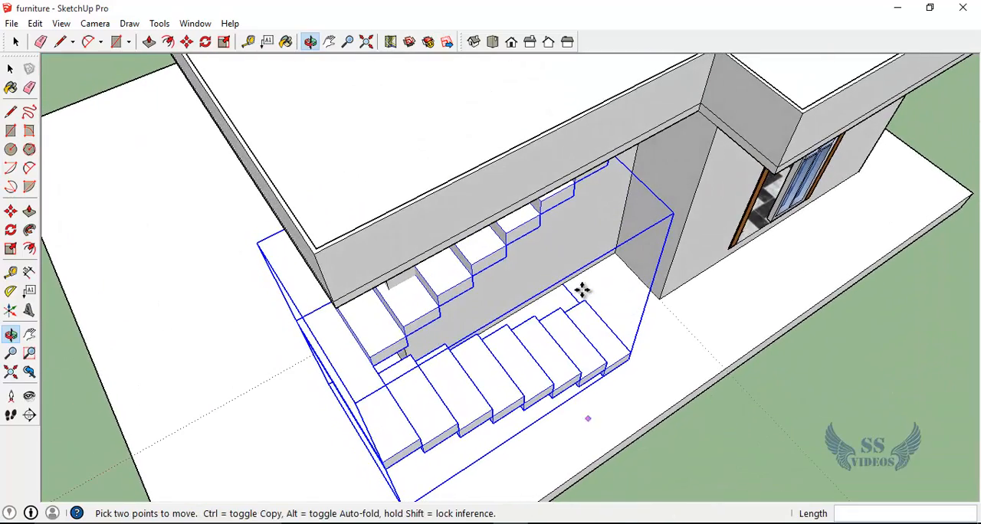
{"action": "left_click", "coordinate": [608, 169]}
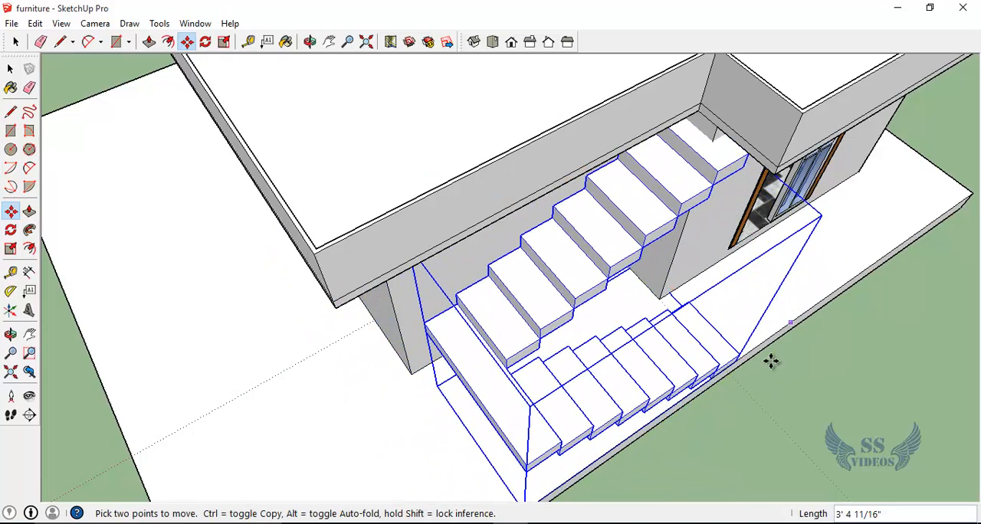
Step: Move the staircase group about 10 15/16" toward the house, using the top step's outer corner as the base point, to sit against the wall
{"action": "middle_click_drag", "start_coordinate": [770, 362], "coordinate": [976, 104]}
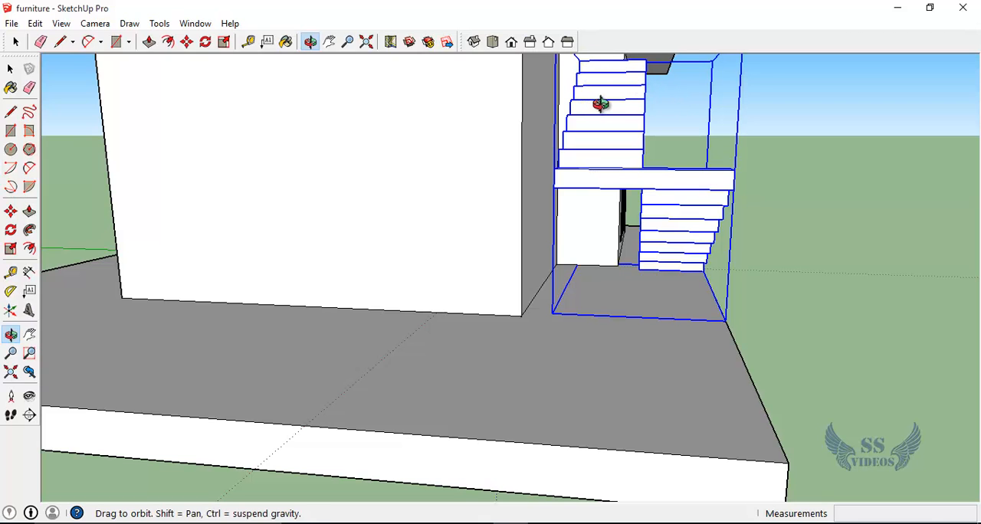
{"action": "key", "text": "h"}
{"action": "left_click_drag", "start_coordinate": [600, 101], "coordinate": [554, 306]}
{"action": "scroll", "coordinate": [553, 272], "scroll_direction": "up", "scroll_amount": 5}
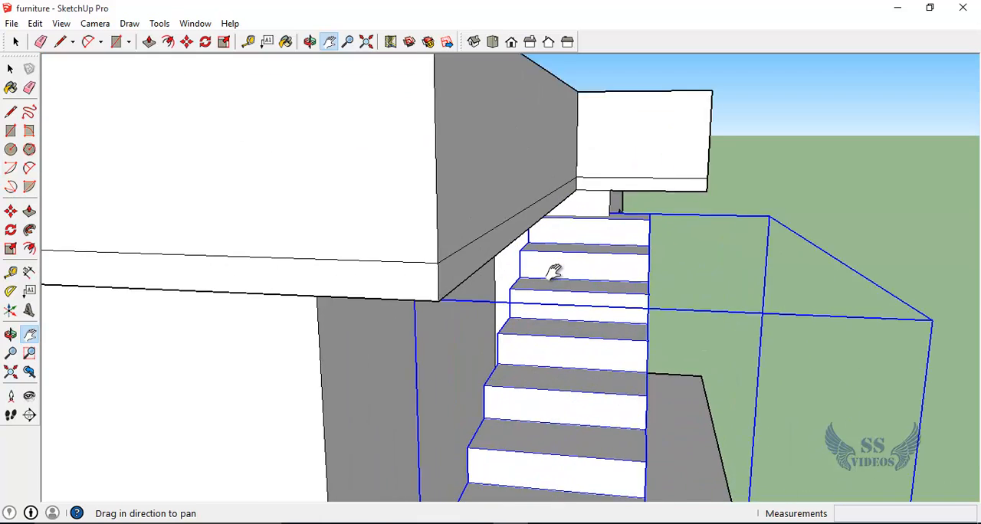
{"action": "key", "text": "m"}
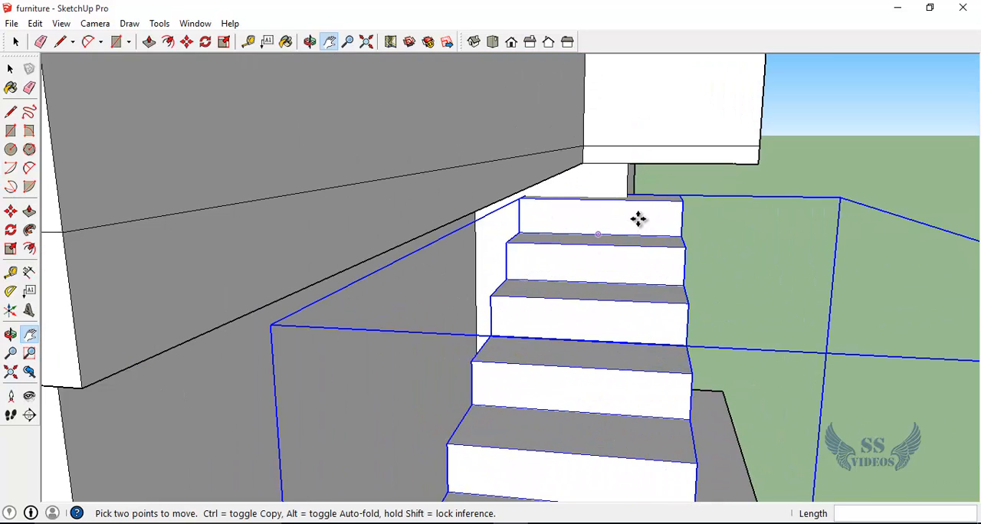
{"action": "left_click", "coordinate": [677, 197]}
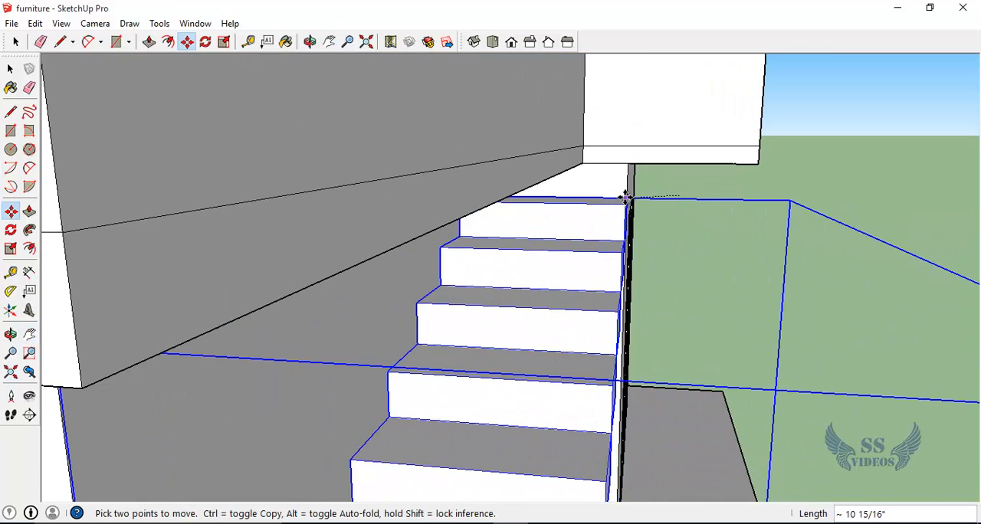
{"action": "left_click", "coordinate": [625, 197]}
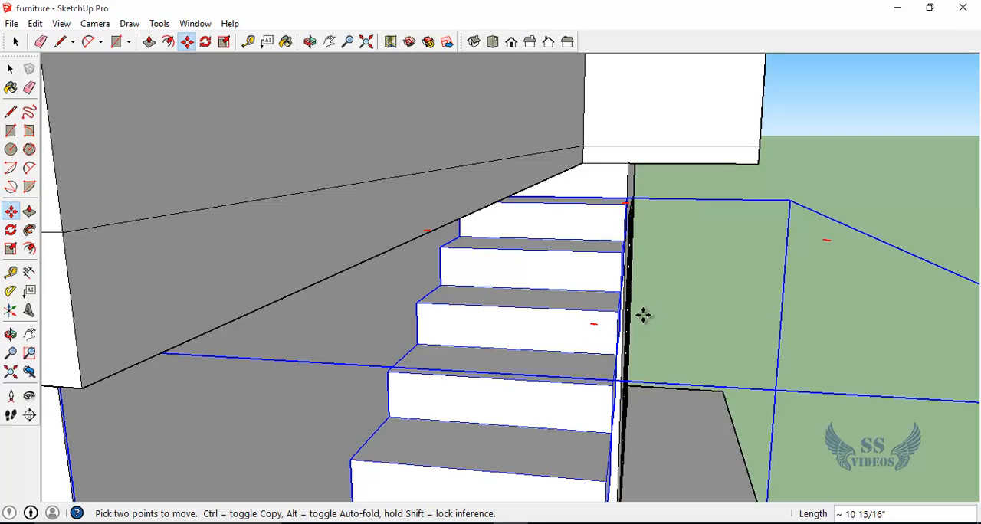
Step: Examine the placed staircase from the front and the side, with a close look where the upper flight meets the roof
{"action": "middle_click_drag", "start_coordinate": [643, 315], "coordinate": [338, 302]}
{"action": "scroll", "coordinate": [367, 279], "scroll_direction": "down", "scroll_amount": 3}
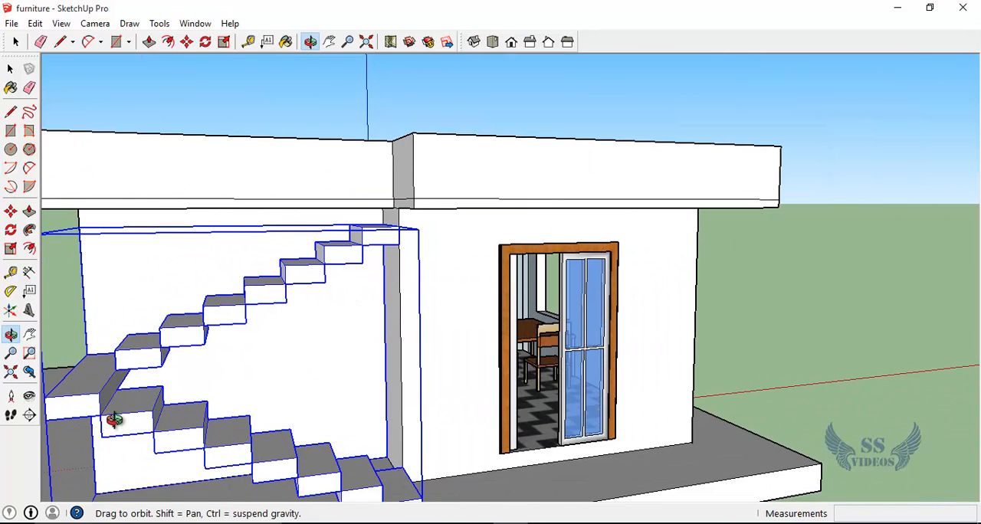
{"action": "left_click_drag", "start_coordinate": [114, 407], "coordinate": [18, 458]}
{"action": "scroll", "coordinate": [164, 417], "scroll_direction": "down", "scroll_amount": 3}
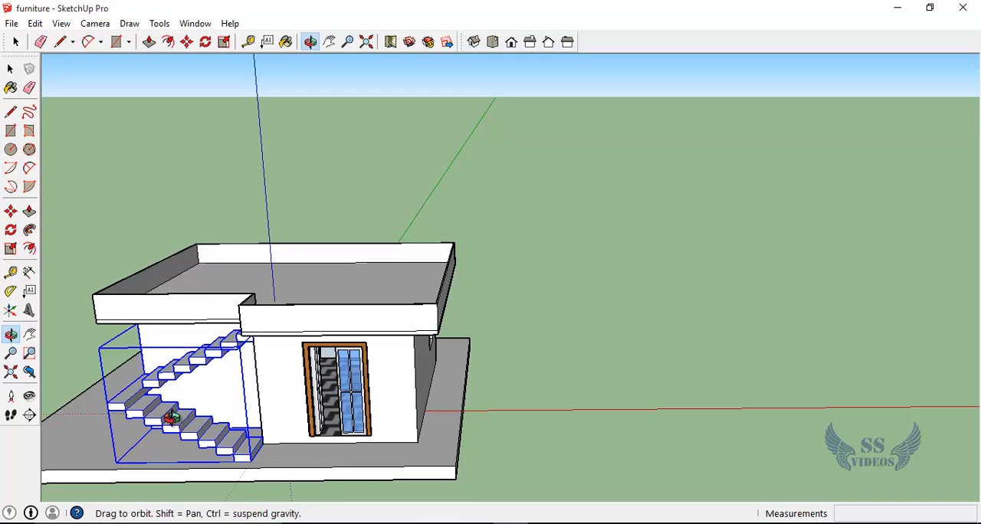
{"action": "key", "text": "h"}
{"action": "left_click_drag", "start_coordinate": [177, 419], "coordinate": [473, 342]}
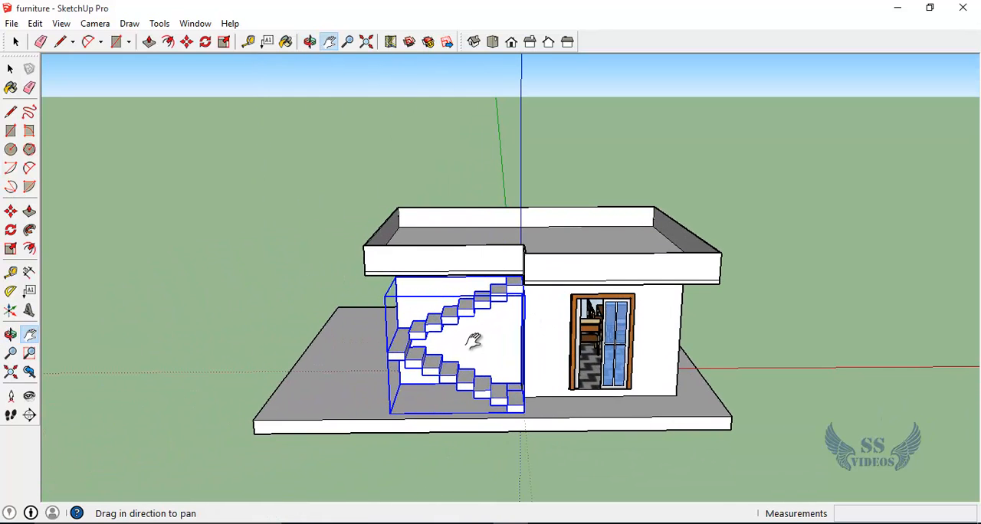
{"action": "left_click", "coordinate": [10, 68]}
{"action": "left_click", "coordinate": [142, 334]}
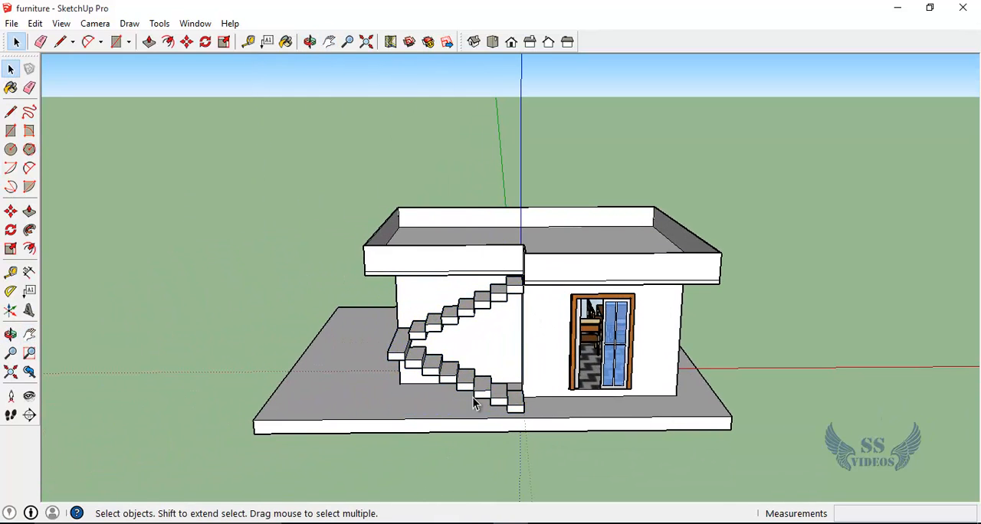
{"action": "key", "text": "h"}
{"action": "key", "text": "o"}
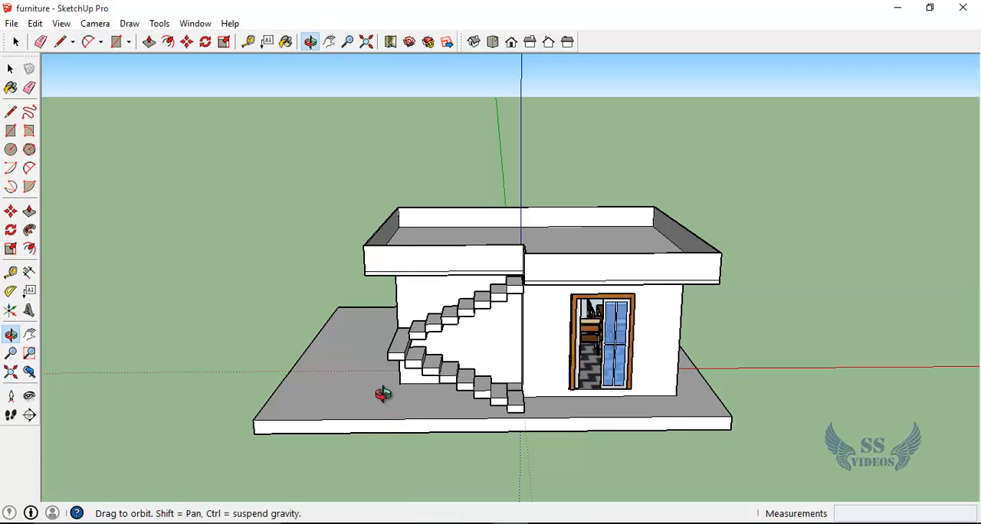
{"action": "left_click_drag", "start_coordinate": [383, 397], "coordinate": [562, 342]}
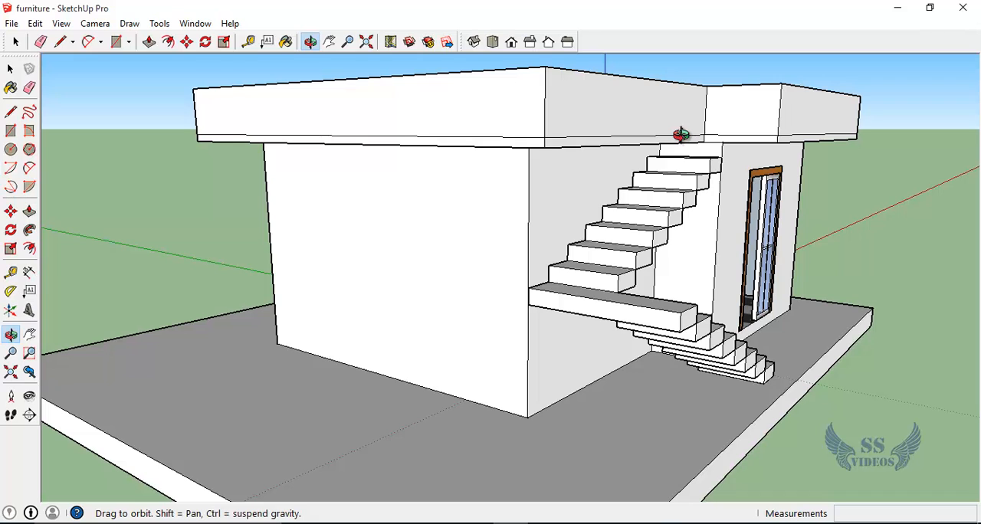
{"action": "scroll", "coordinate": [680, 135], "scroll_direction": "up", "scroll_amount": 3}
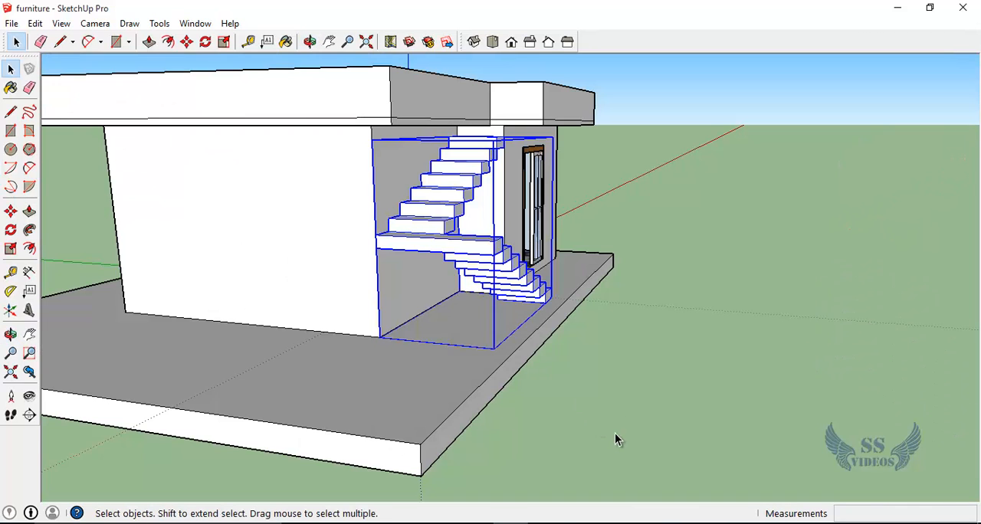
Step: Select the staircase group and check its position against the house wall and roof from several angles
{"action": "left_click", "coordinate": [611, 391]}
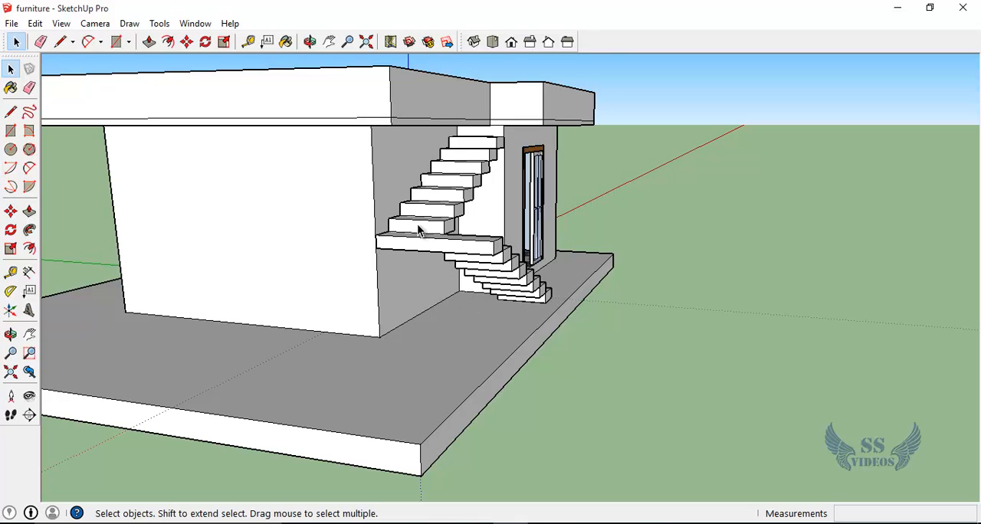
{"action": "left_click", "coordinate": [368, 200]}
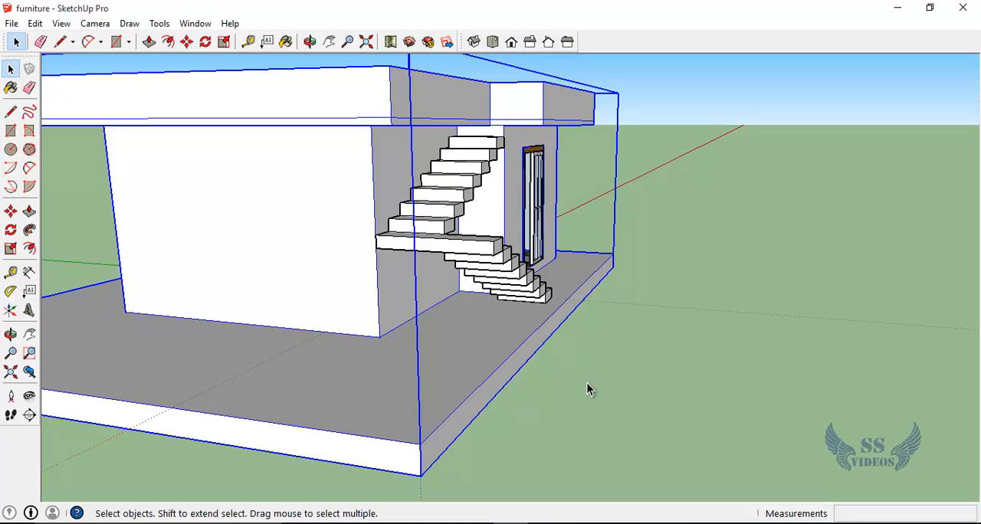
{"action": "double_click", "coordinate": [442, 248]}
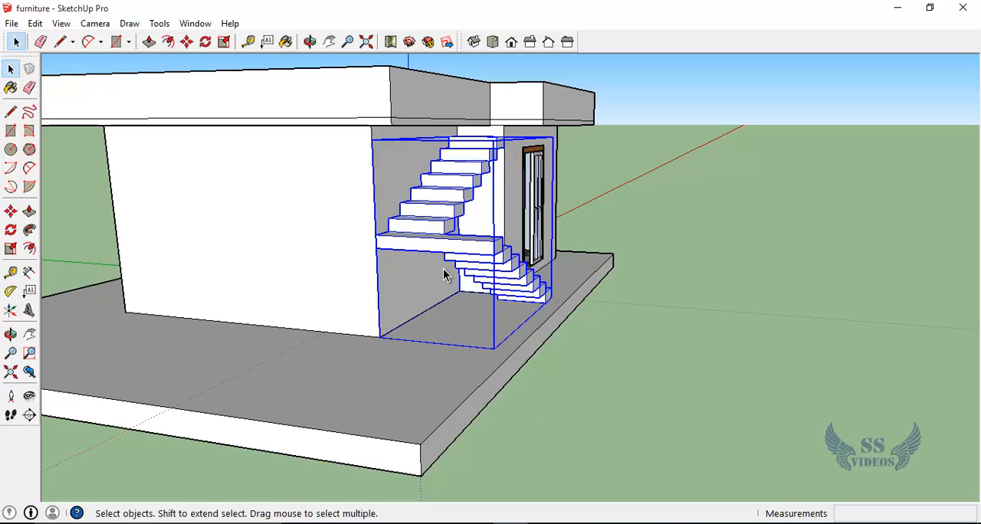
{"action": "key", "text": "o"}
{"action": "left_click_drag", "start_coordinate": [467, 263], "coordinate": [306, 281]}
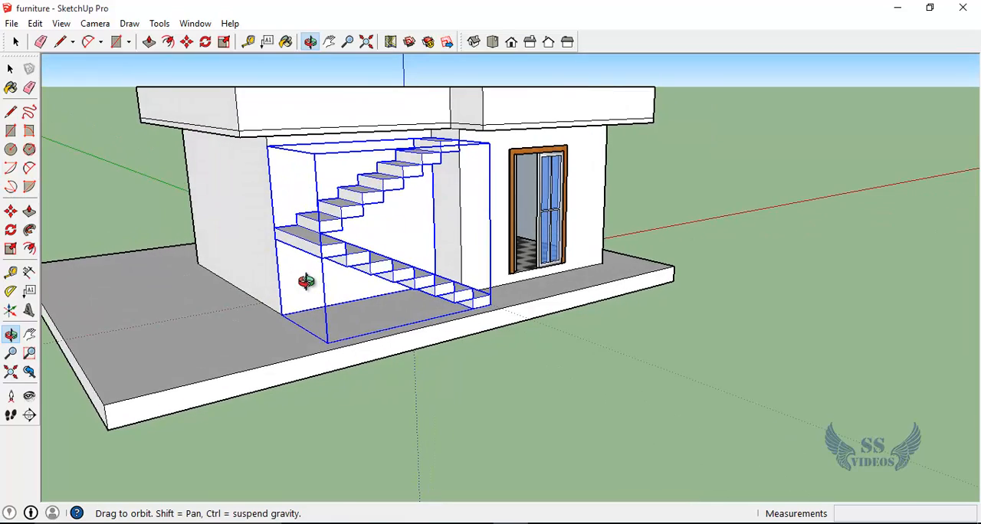
{"action": "left_click_drag", "start_coordinate": [387, 243], "coordinate": [252, 259], "text": "shift"}
{"action": "left_click_drag", "start_coordinate": [340, 201], "coordinate": [494, 339], "text": "shift"}
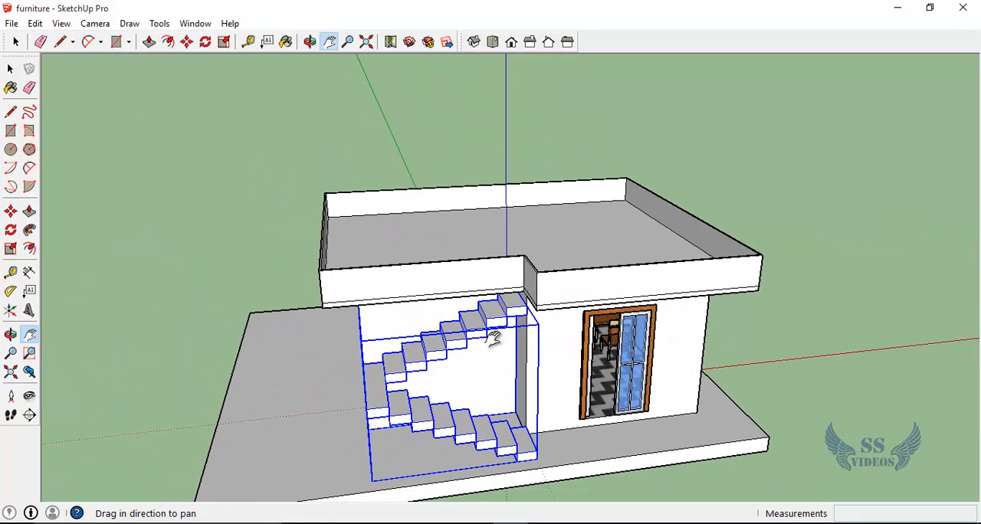